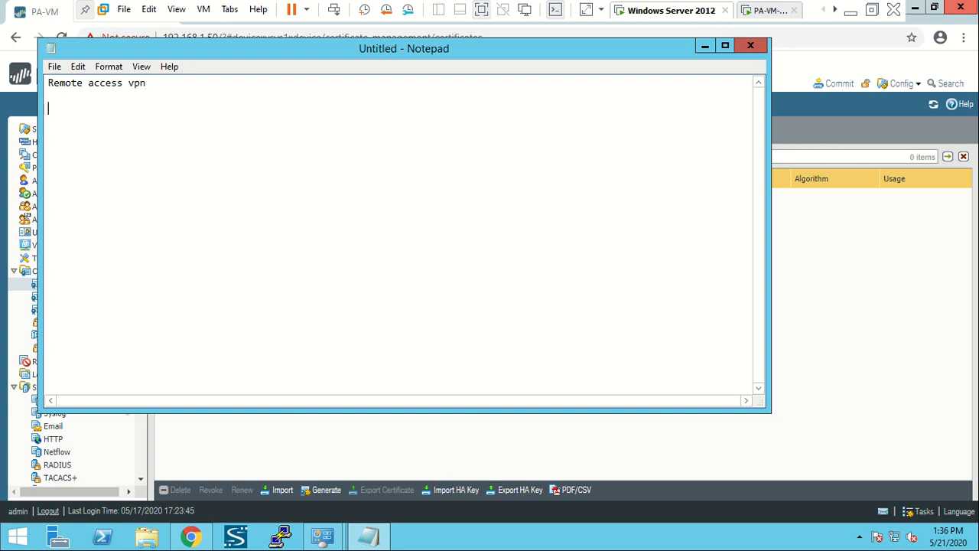
- Write the line "step by step configuration of global protect" beneath the "Remote access vpn" heading, separated by a blank line
key("Return")
key("Return")
type("step by step con")
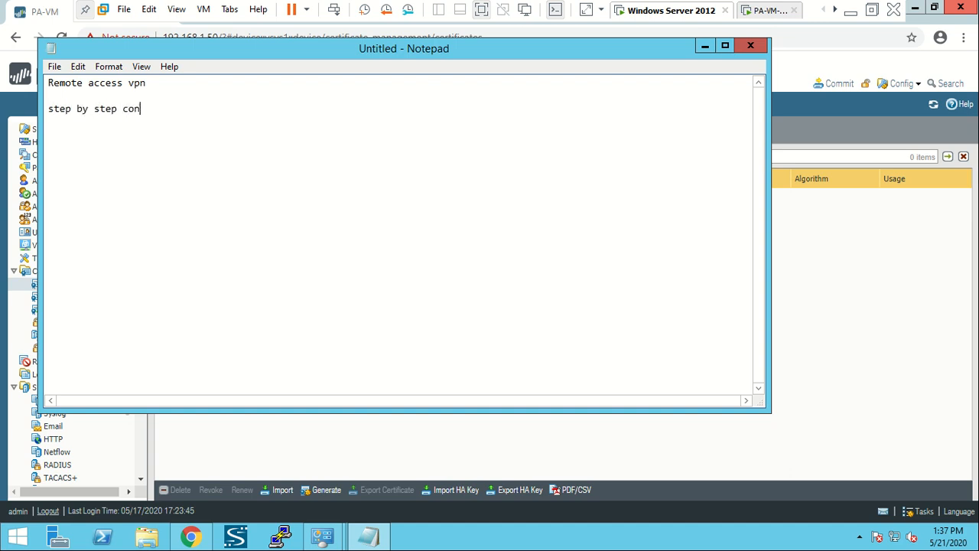
type("figuration of ")
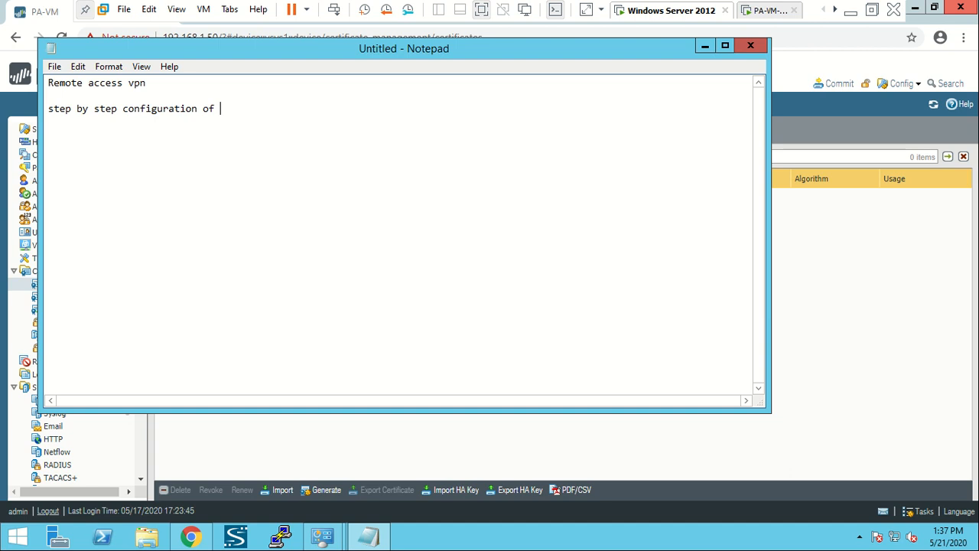
type("global pr")
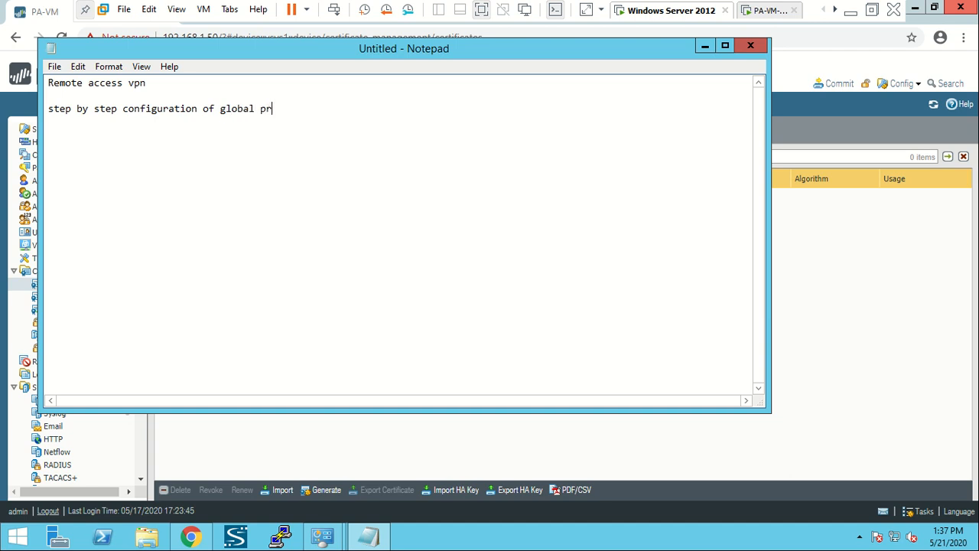
type("otect")
- End the line with a period, list "1. Create a self signed certificate" and "2. Create a SSL/TLS profile", and start item 3
type(".  1. ")
type("Create a")
type(" self sign")
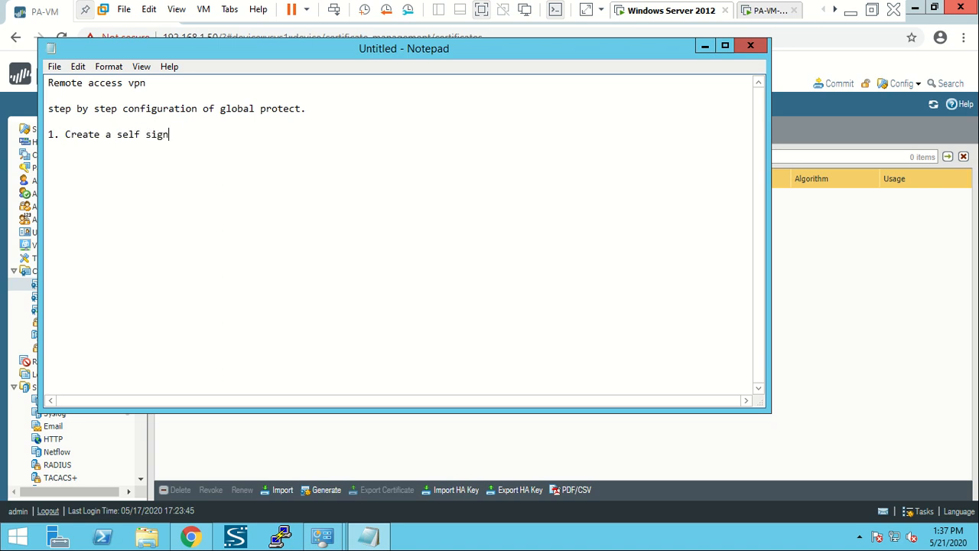
type("ed")
type("certificate  ")
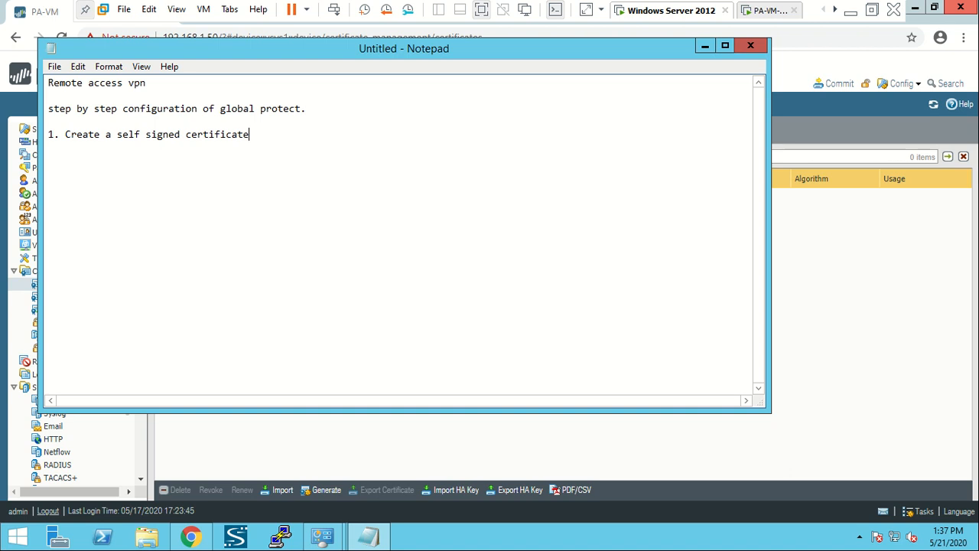
type("2. Create a SSL/TLS profile")
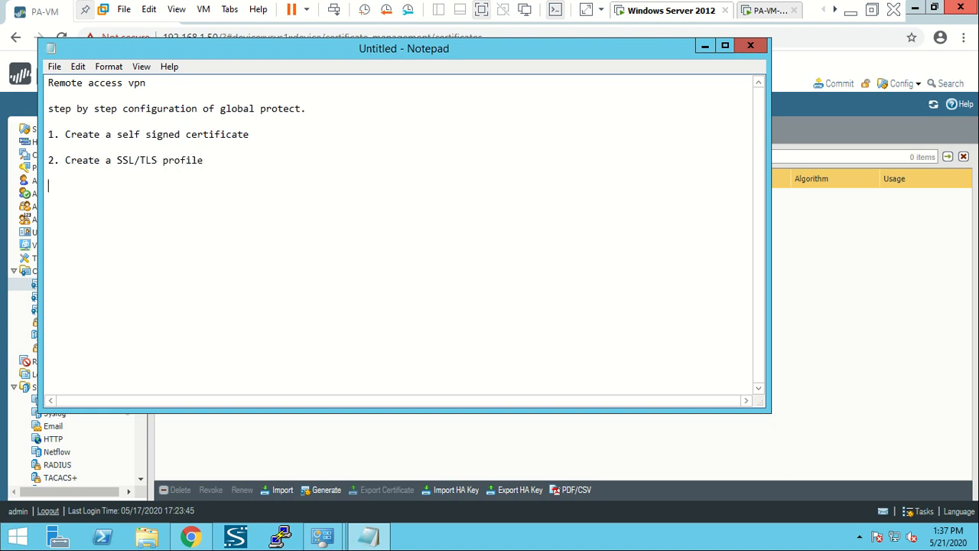
key("Return")
key("Return")
type("3.")
- Switch to the Palo Alto web interface and start generating a local device certificate named GlobalProtect
left_click(704, 46)
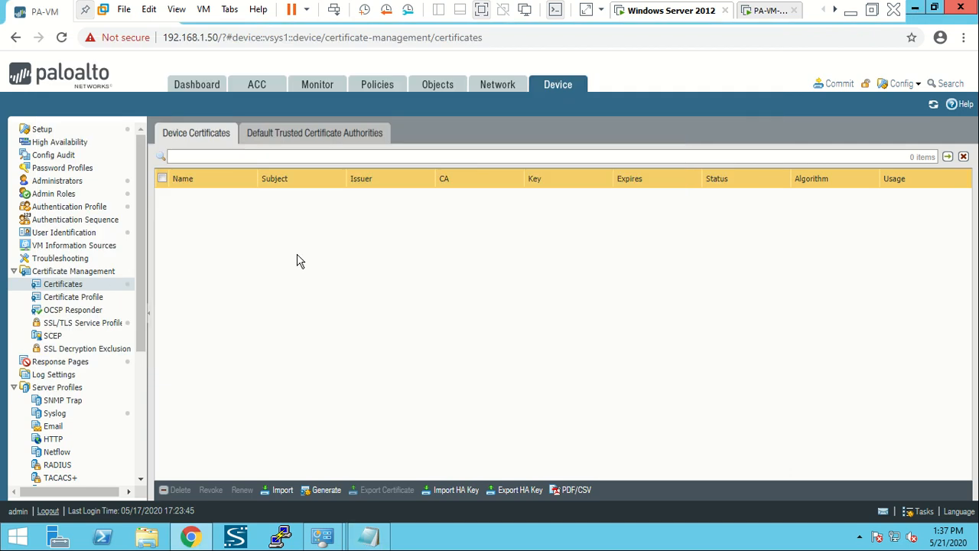
left_click(532, 85)
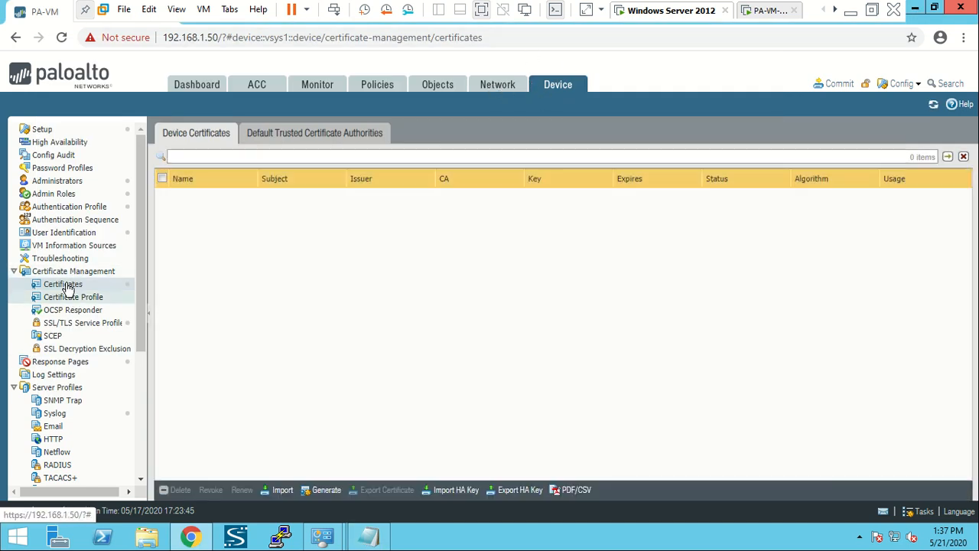
left_click(66, 286)
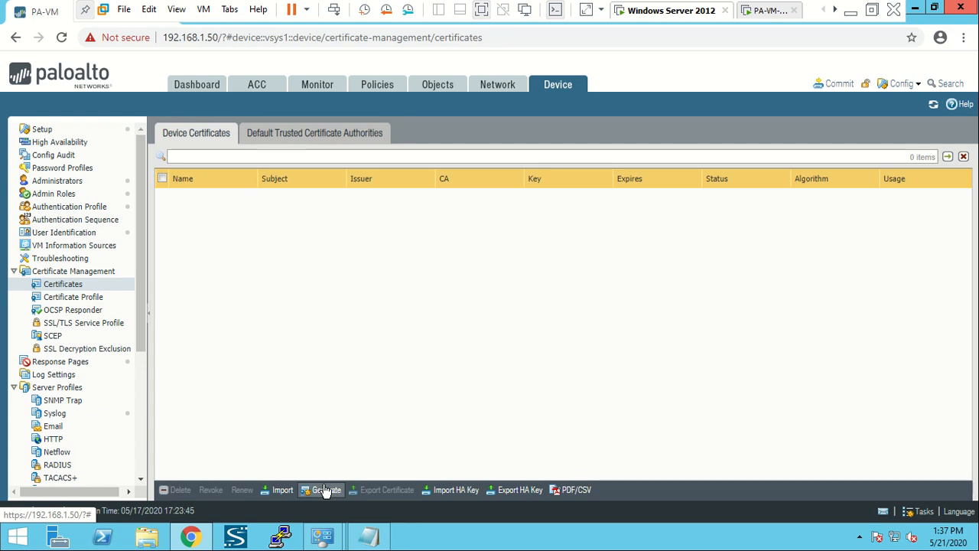
left_click(325, 490)
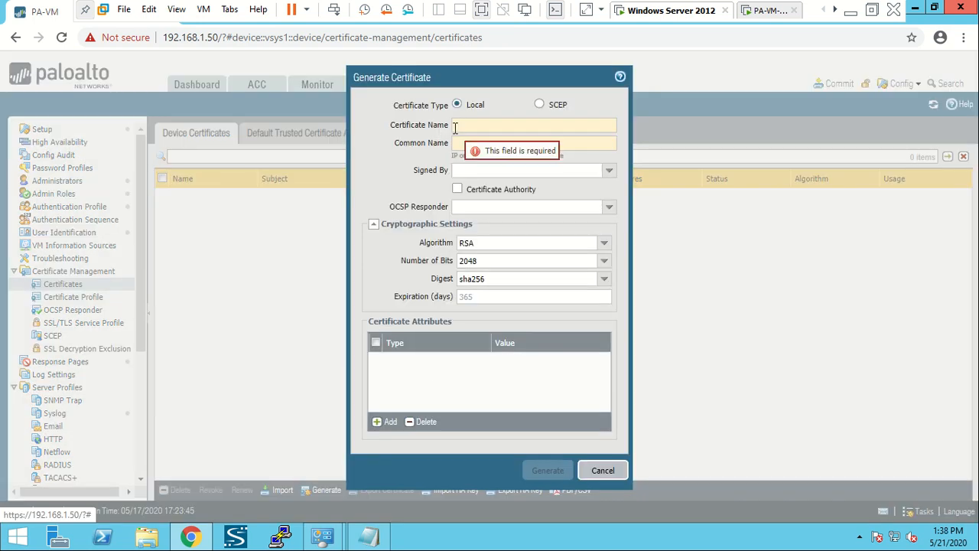
left_click(458, 129)
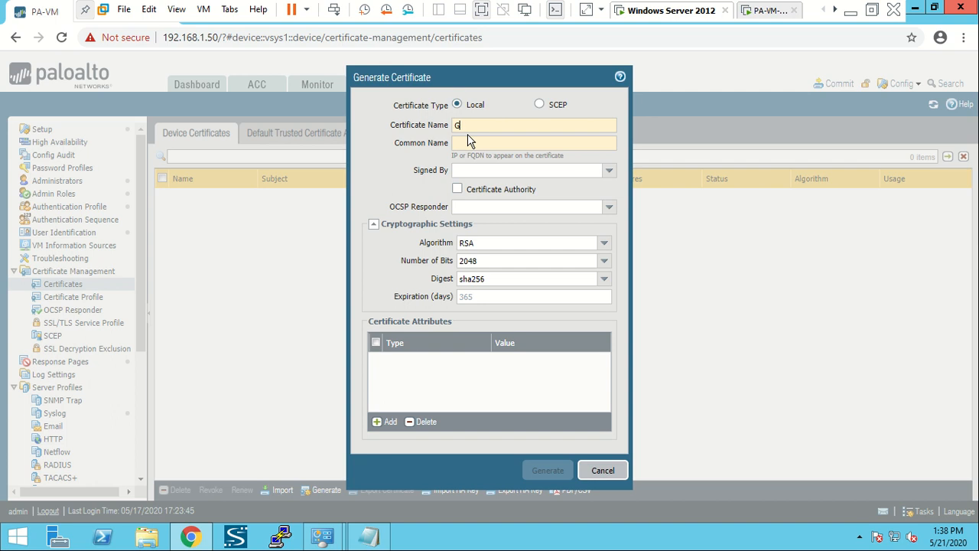
type("Global")
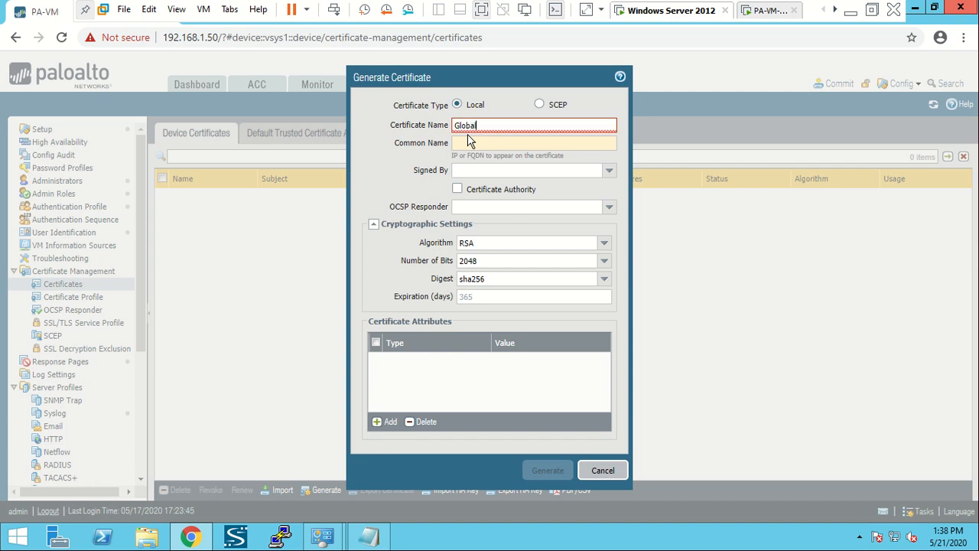
type("Protect")
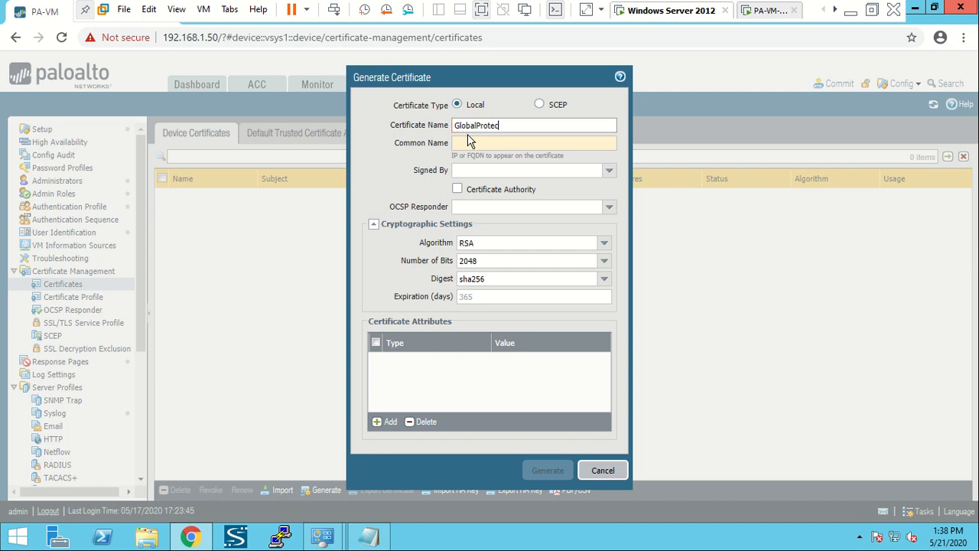
- Set the certificate's common name to 192.168.1.35, make it a Certificate Authority, and generate it
key("Tab")
type("192")
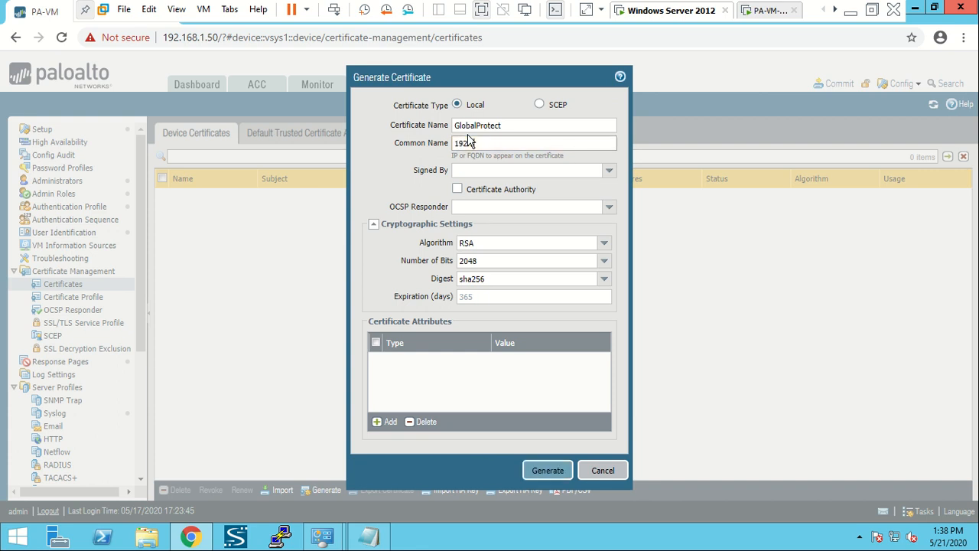
type(".168.1.35")
left_click(457, 190)
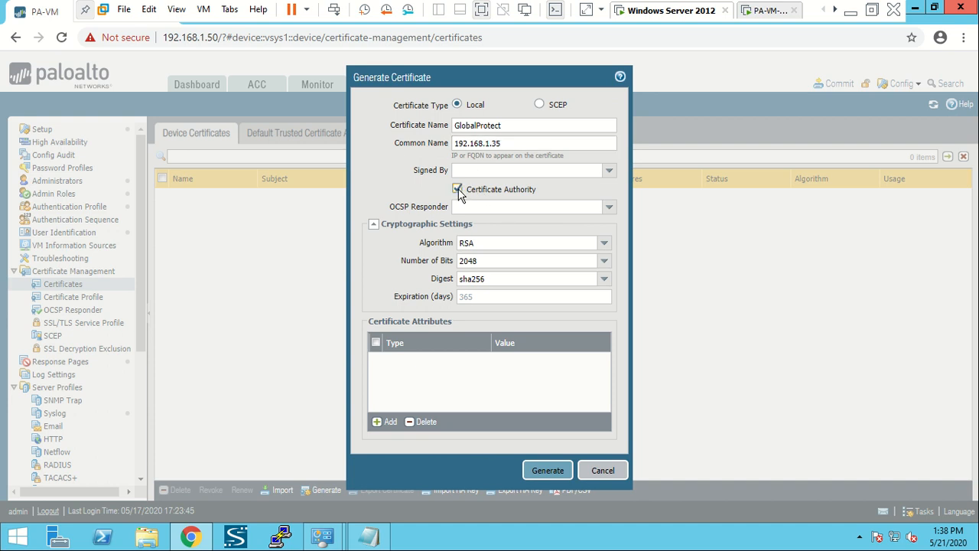
left_click(560, 468)
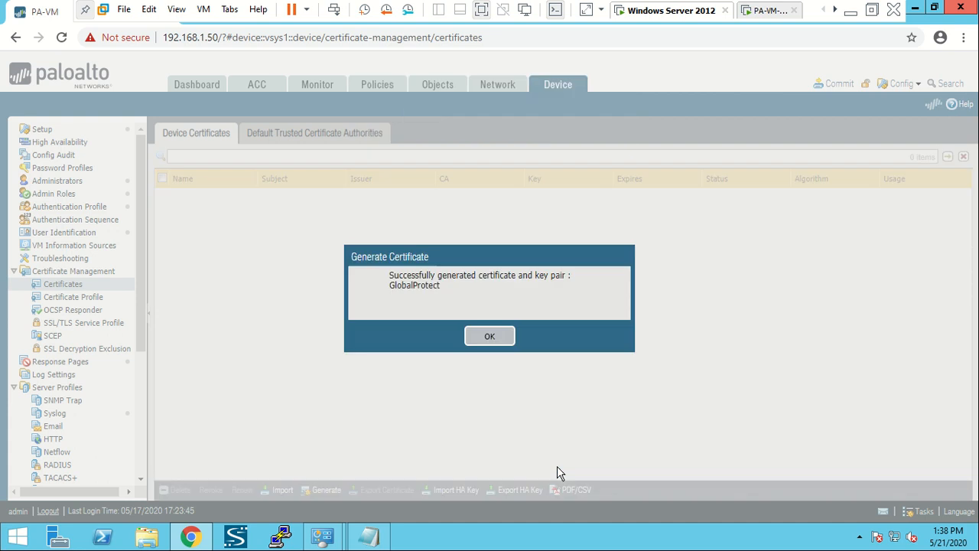
left_click(485, 339)
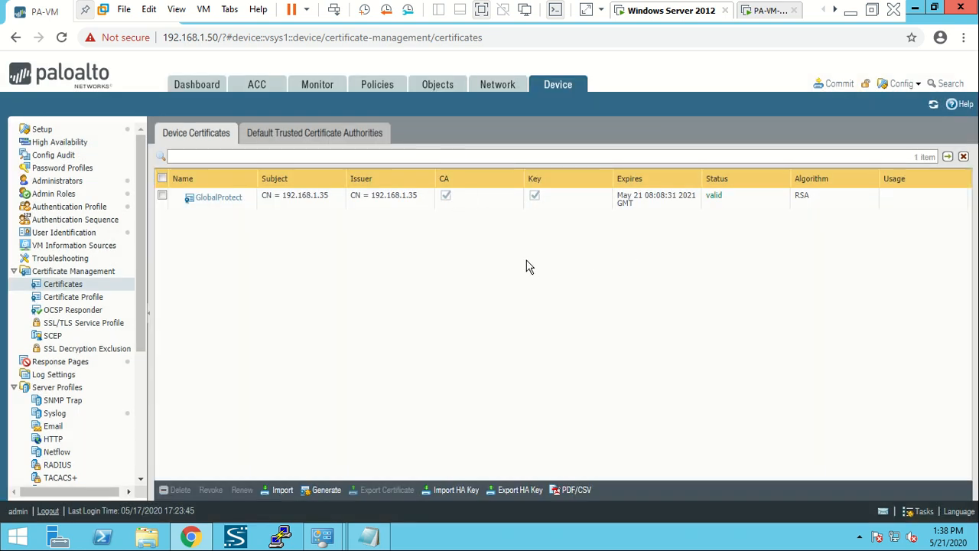
- Create an SSL/TLS service profile named "SSL/TLS Profile" that uses the GlobalProtect certificate
left_click(370, 535)
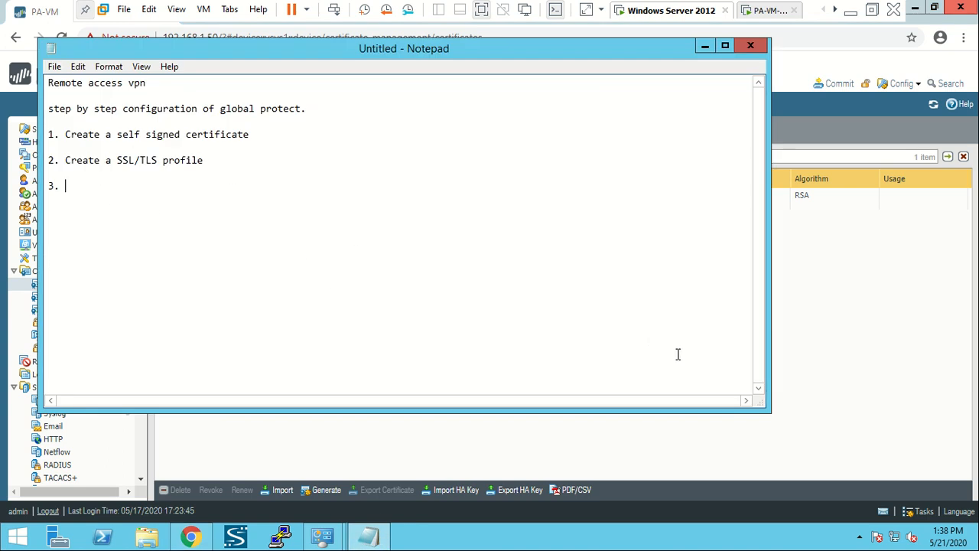
left_click(837, 393)
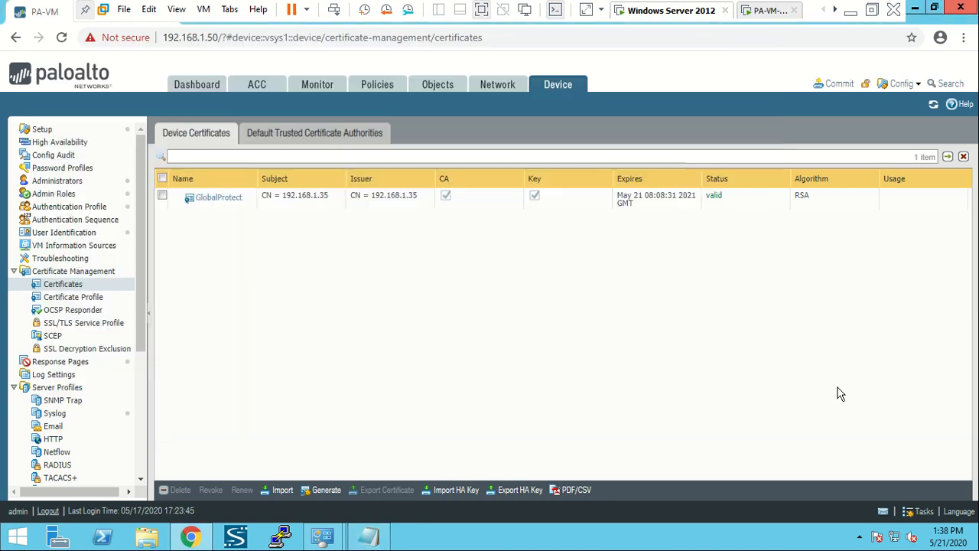
left_click(96, 326)
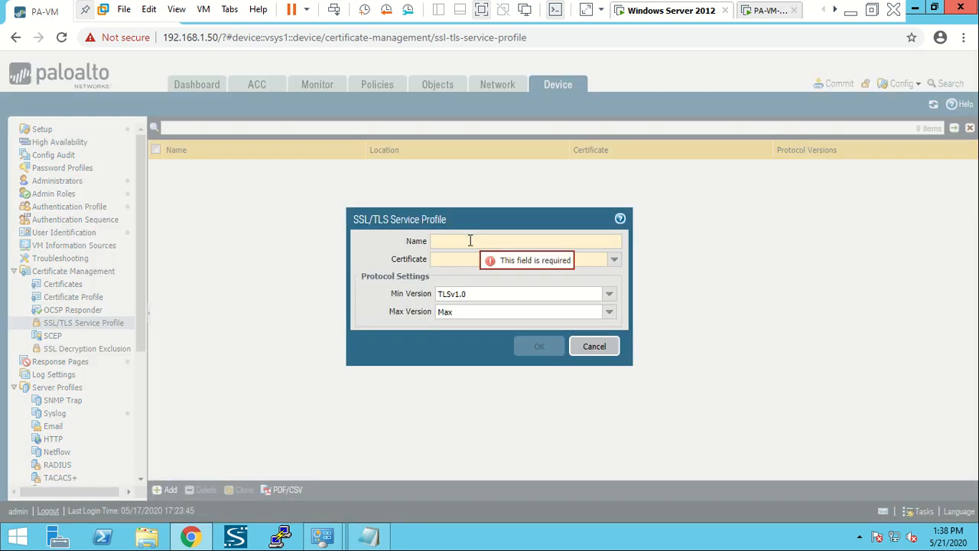
type("SSL")
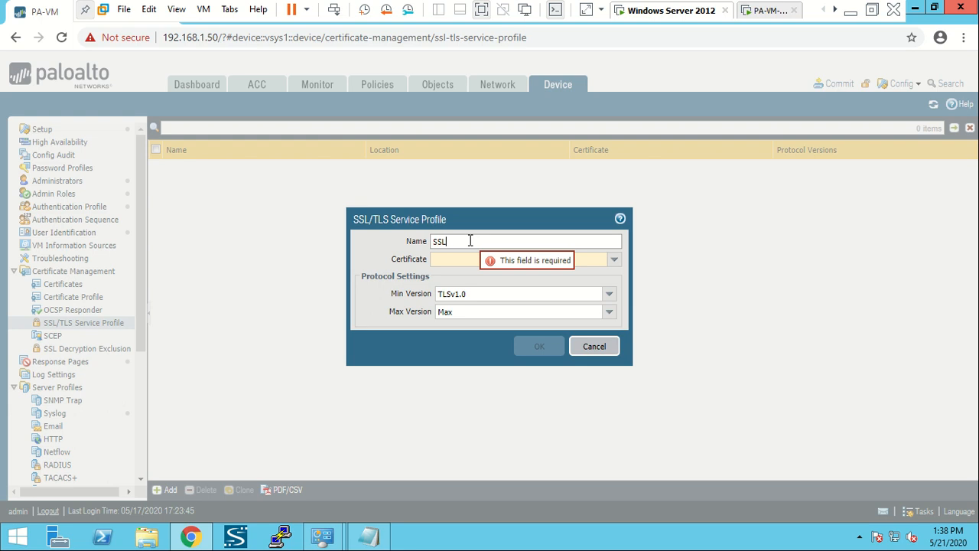
type("/TLS ")
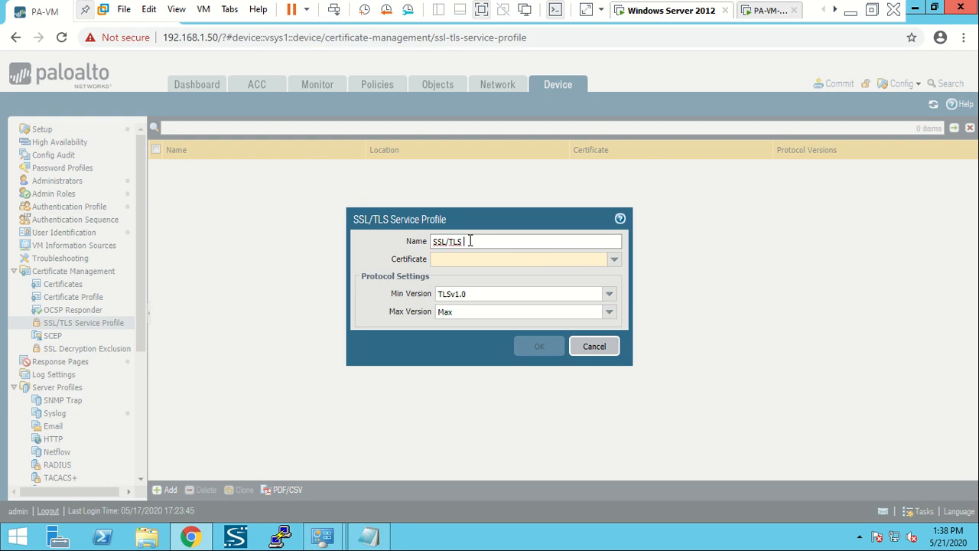
type("Profile")
left_click(613, 261)
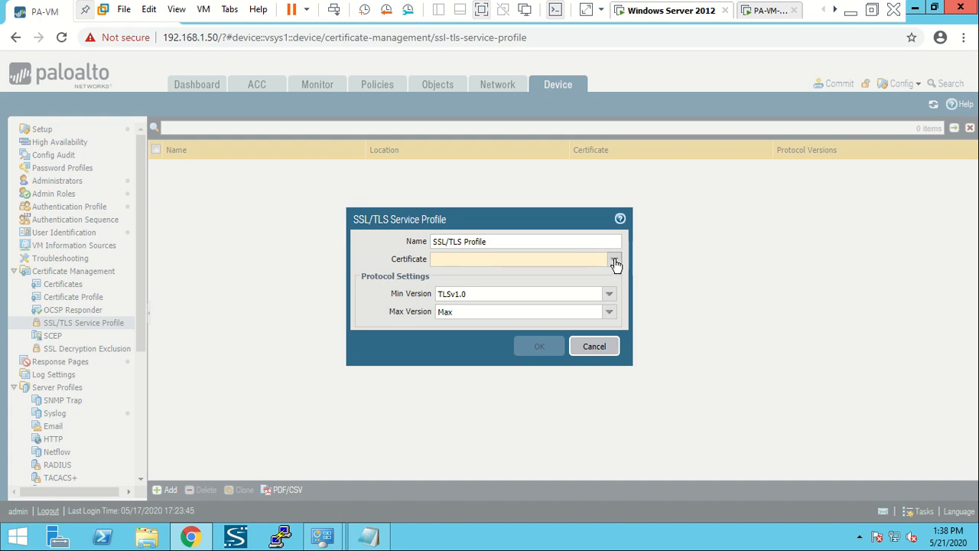
left_click(562, 275)
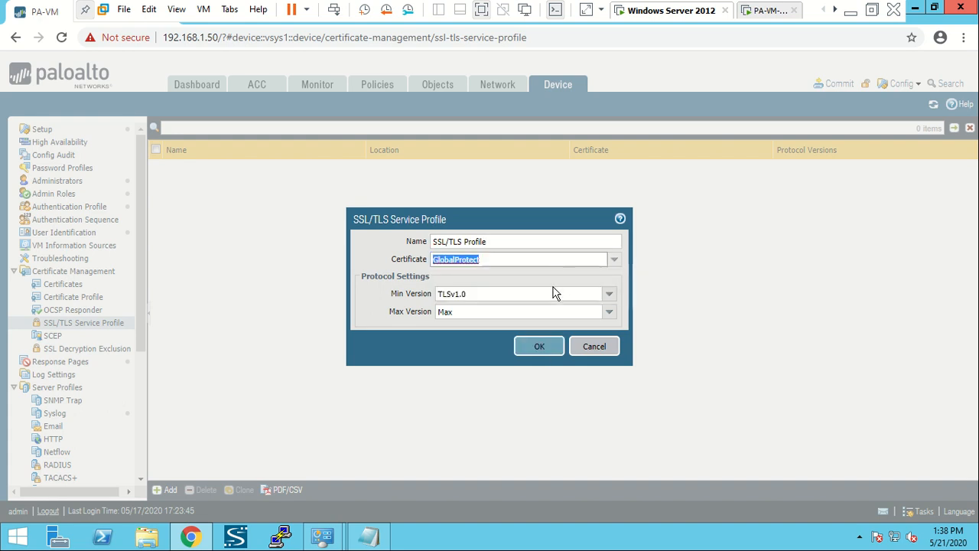
left_click(539, 347)
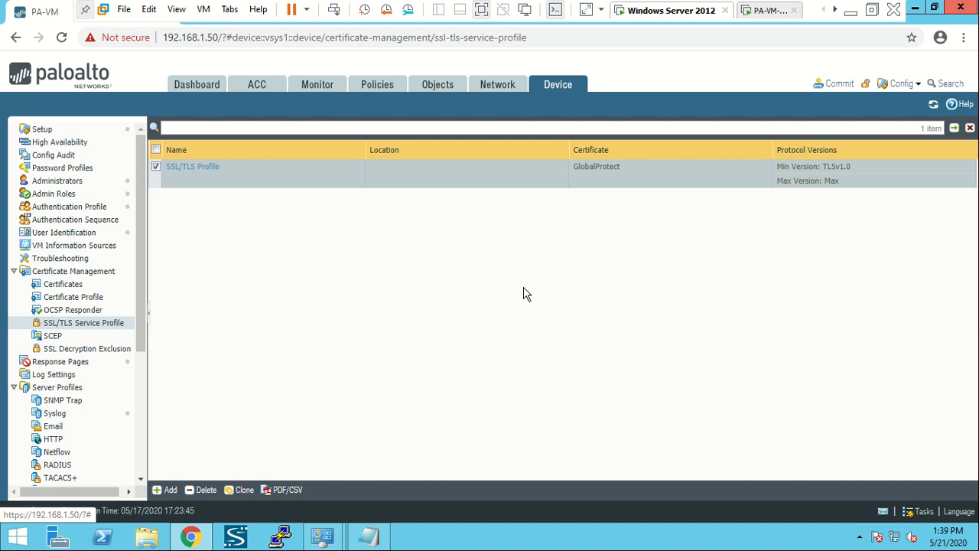
- Look over the GlobalProtect portal and gateway lists and the Ethernet interface configuration
left_click(497, 86)
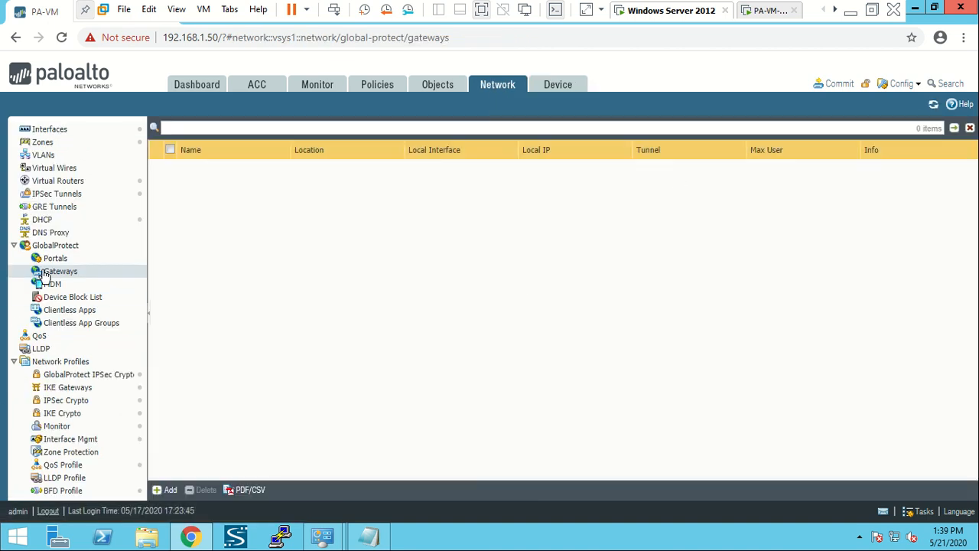
left_click(61, 259)
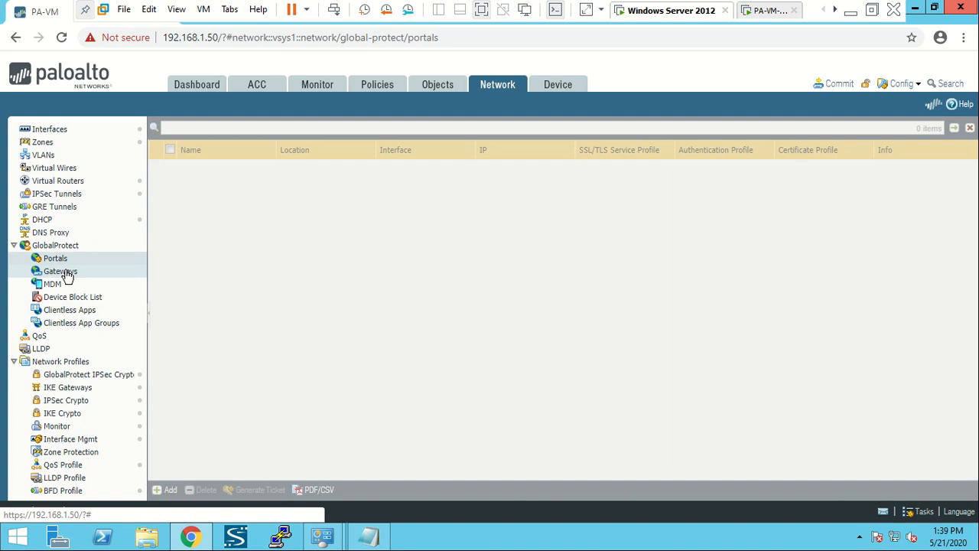
left_click(66, 270)
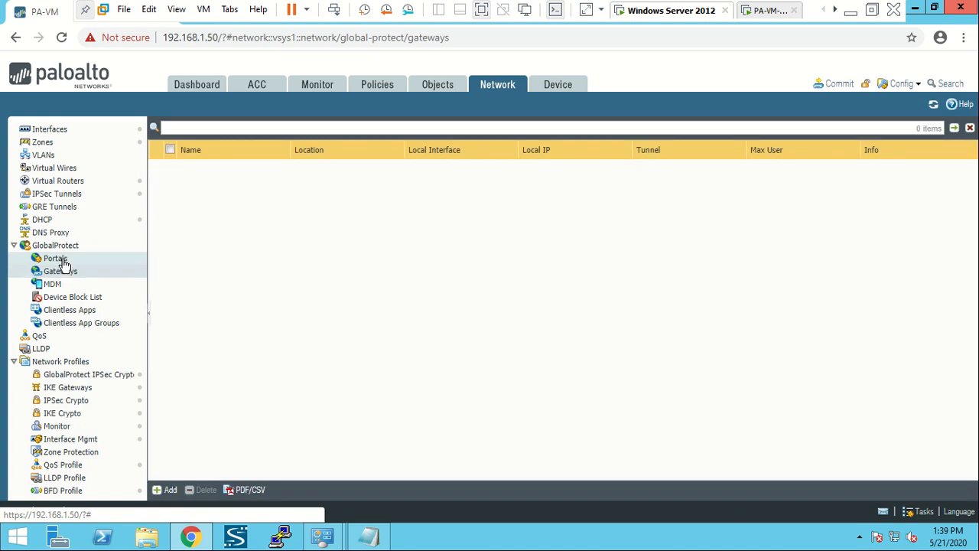
left_click(61, 260)
left_click(63, 272)
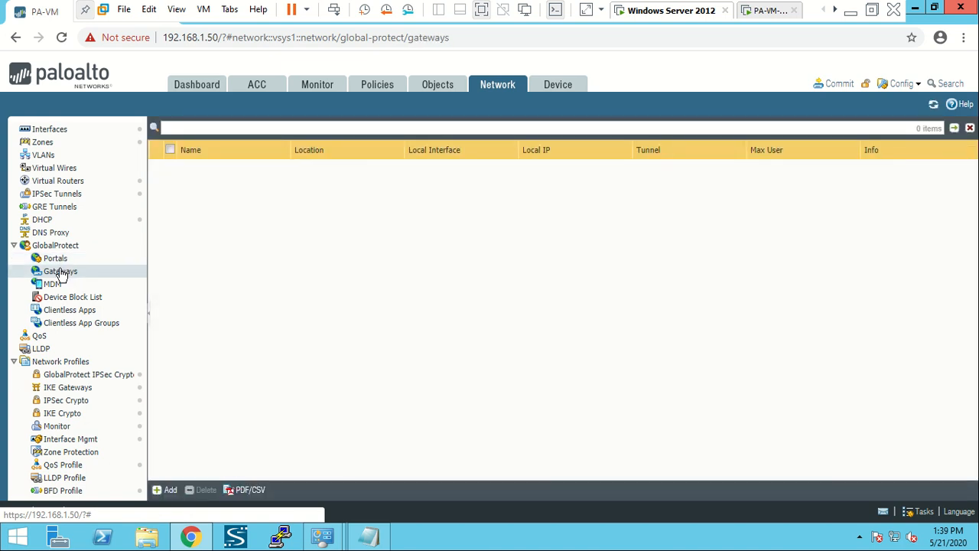
left_click(62, 134)
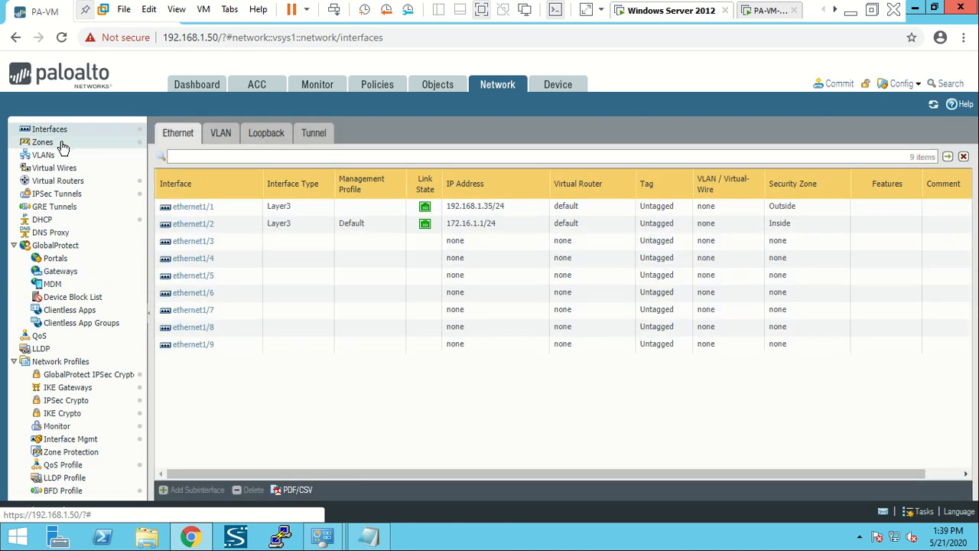
- Create a security zone named GlobalProtect with the type Layer3
left_click(63, 143)
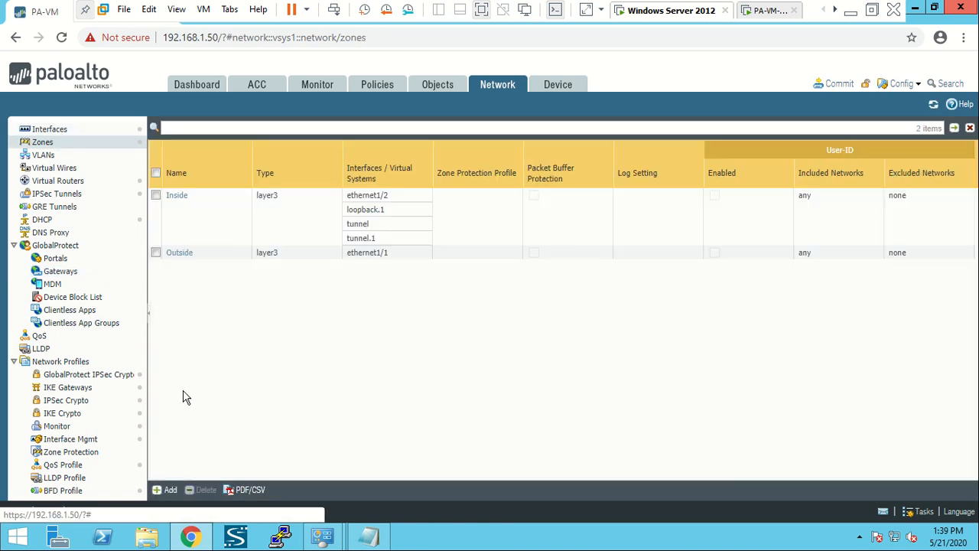
left_click(166, 490)
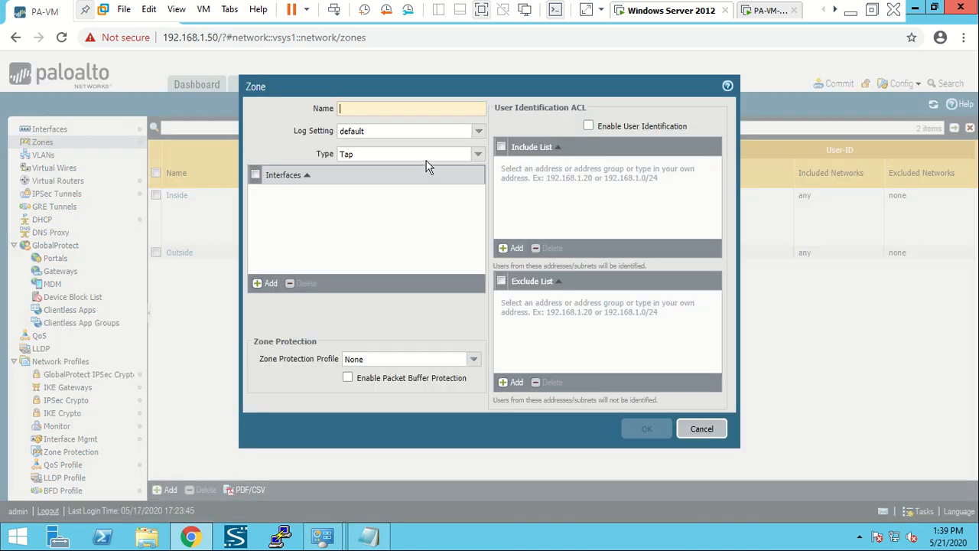
type("Gl")
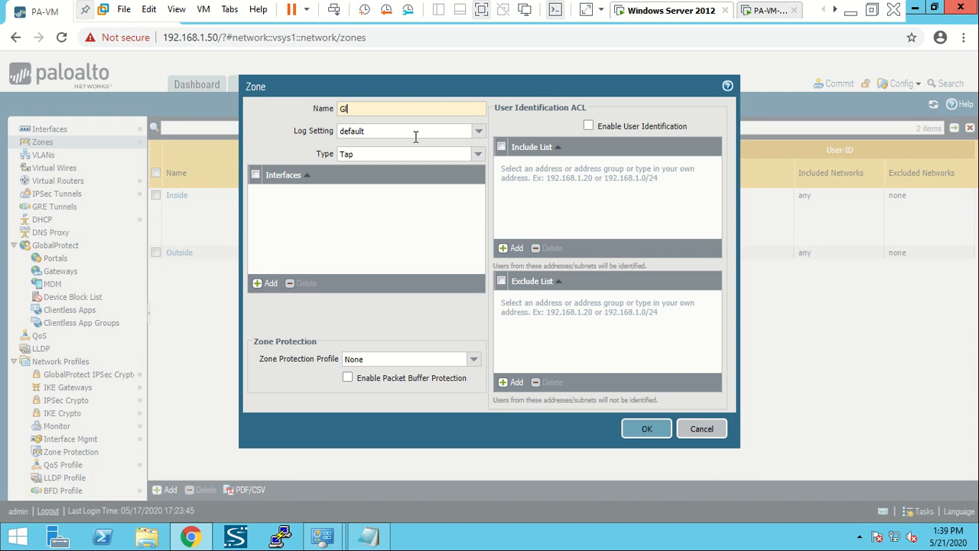
type("obalPr")
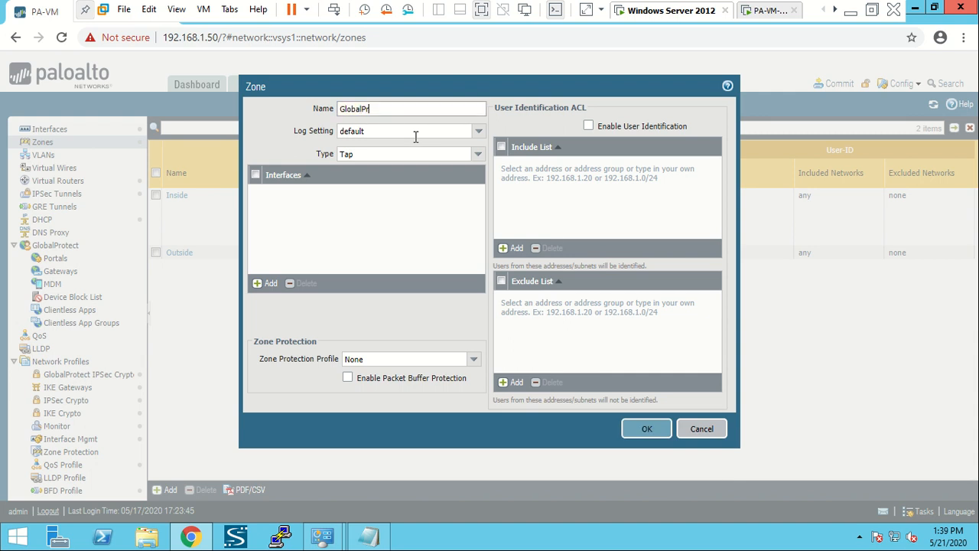
type("otect")
left_click(479, 154)
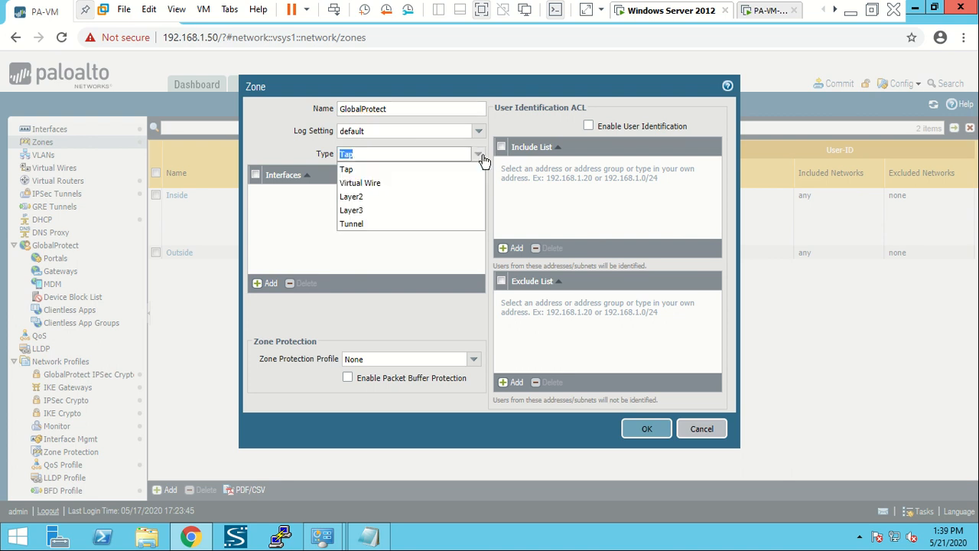
left_click(418, 211)
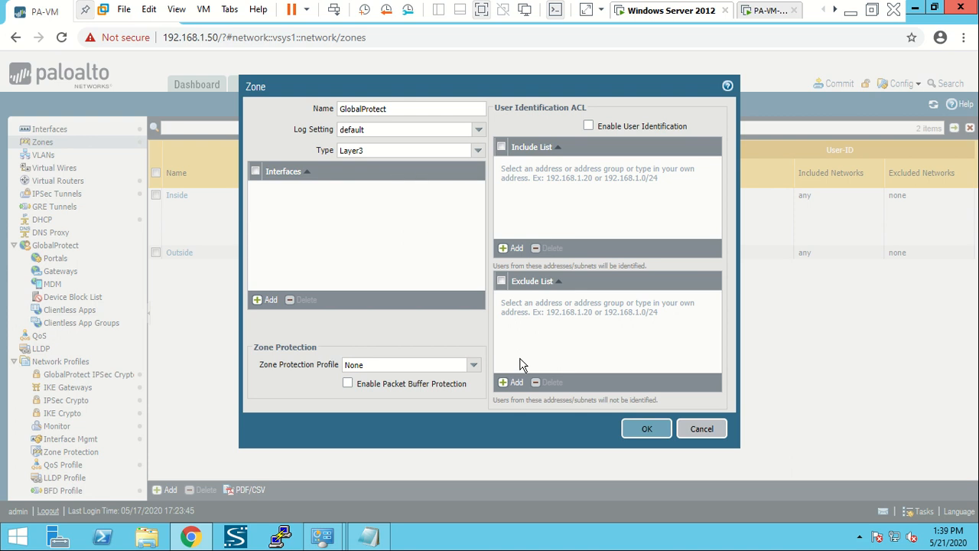
left_click(632, 427)
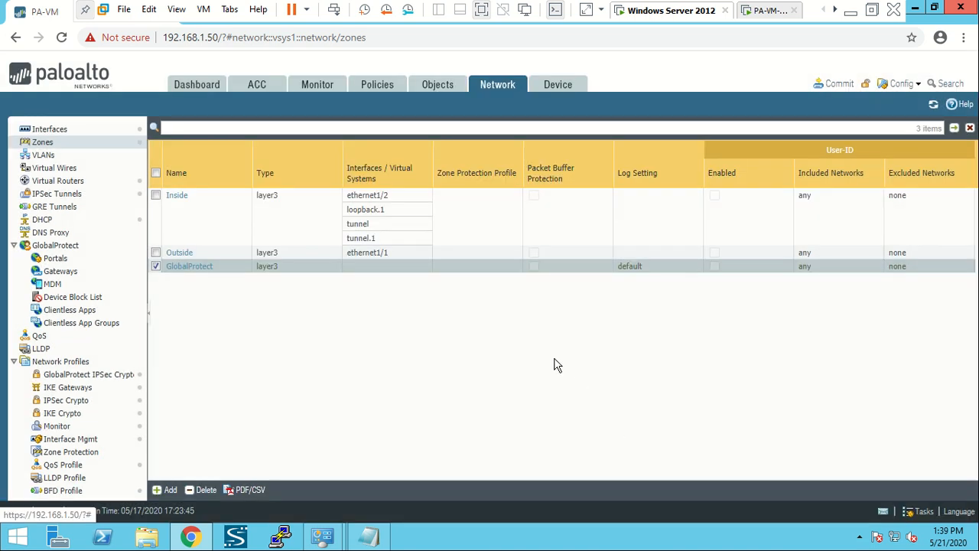
- Start a new tunnel interface numbered 2 with the comment GlobalProtect
left_click(48, 129)
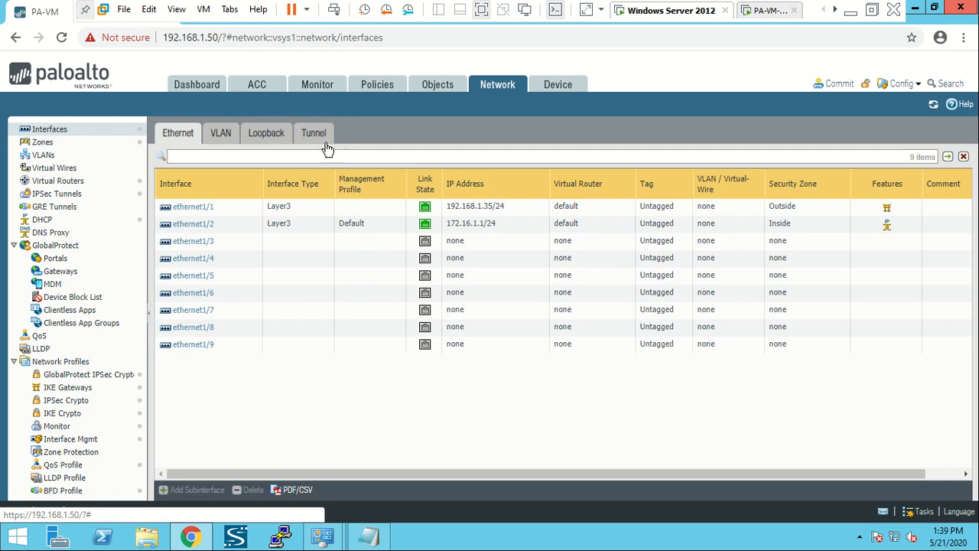
left_click(317, 137)
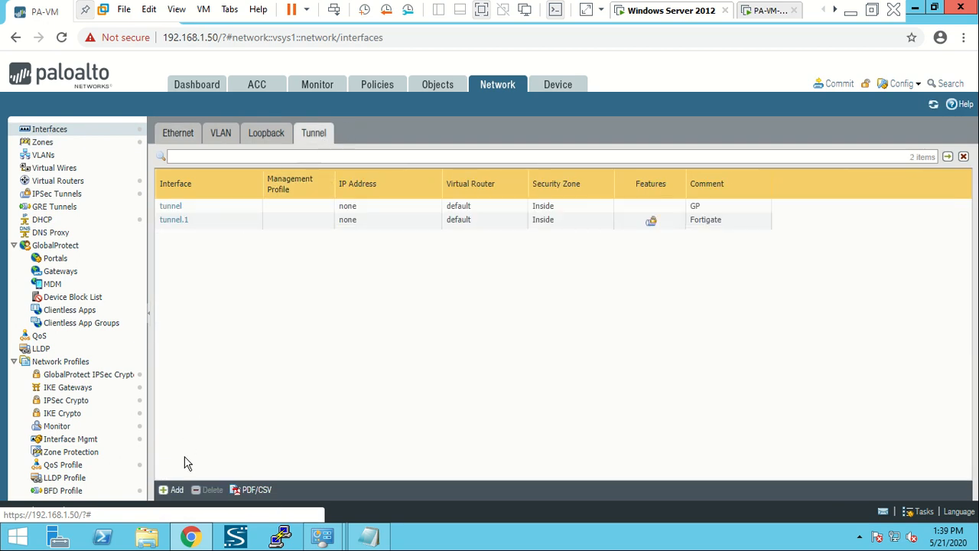
left_click(174, 494)
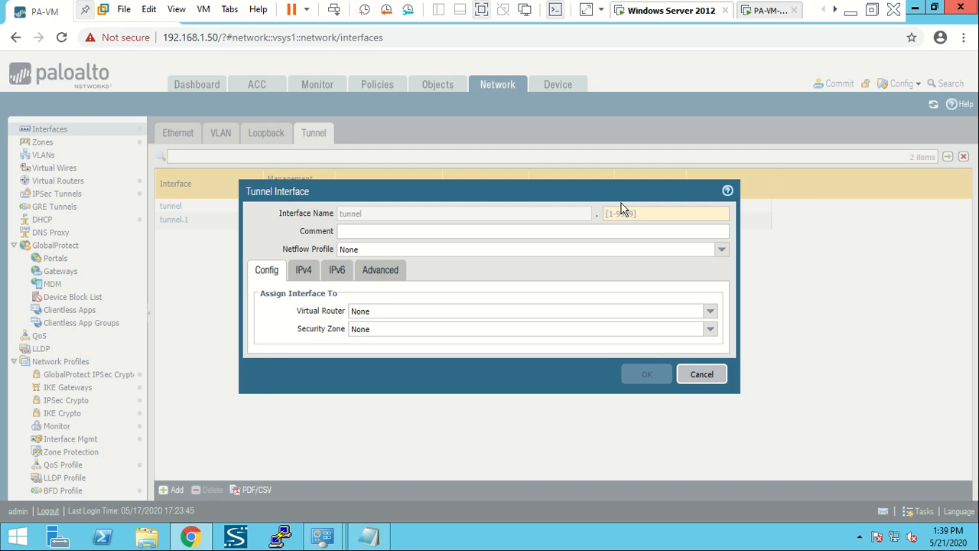
left_click(620, 215)
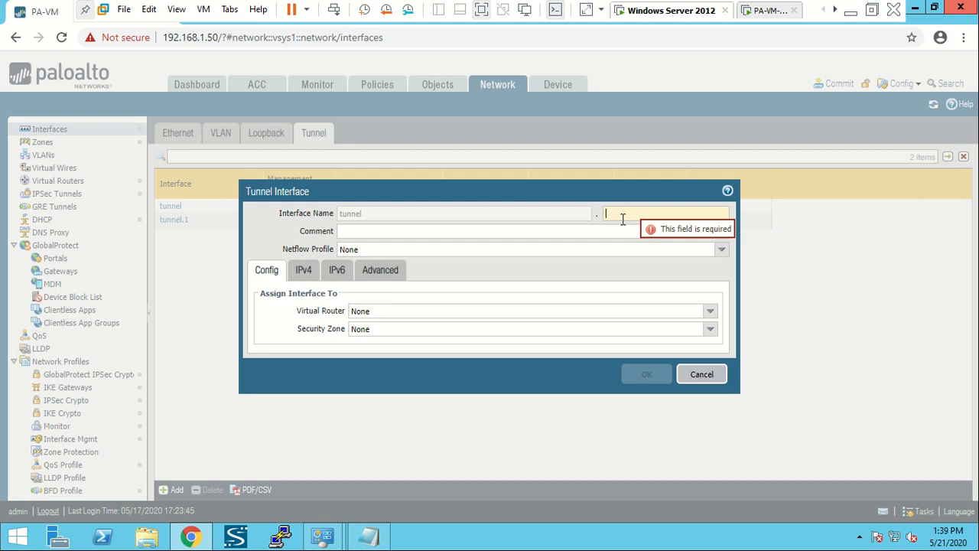
type("2")
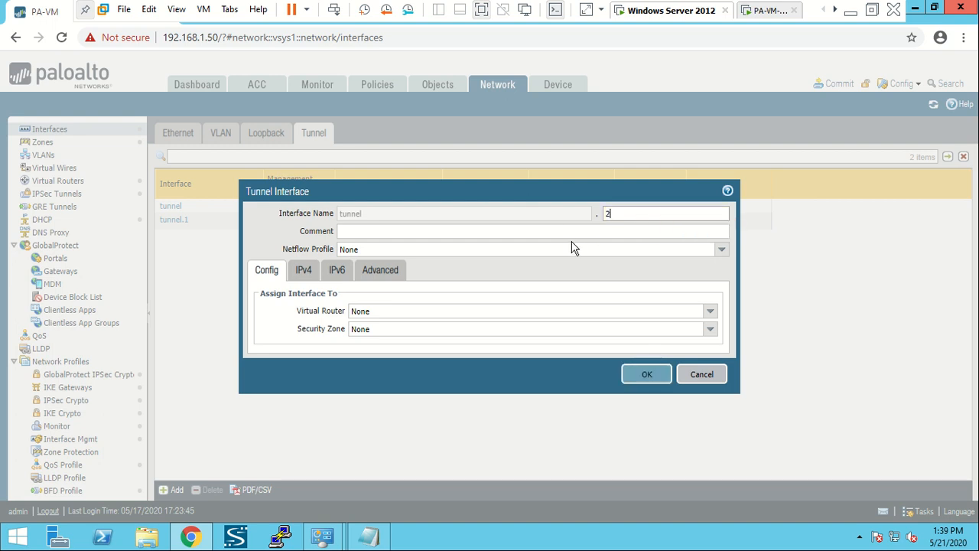
left_click(567, 235)
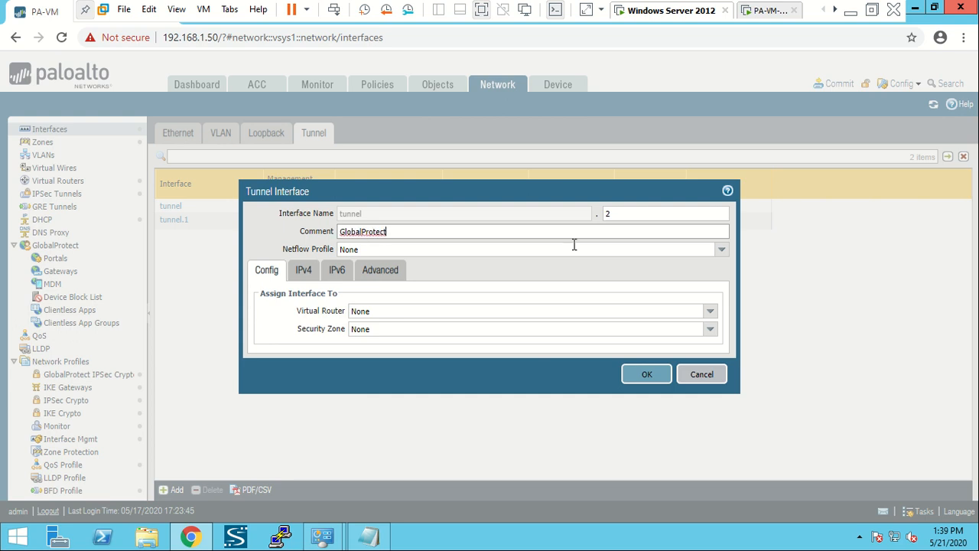
- Assign the tunnel interface to the default virtual router and the GlobalProtect security zone, and save it
left_click(712, 315)
left_click(633, 339)
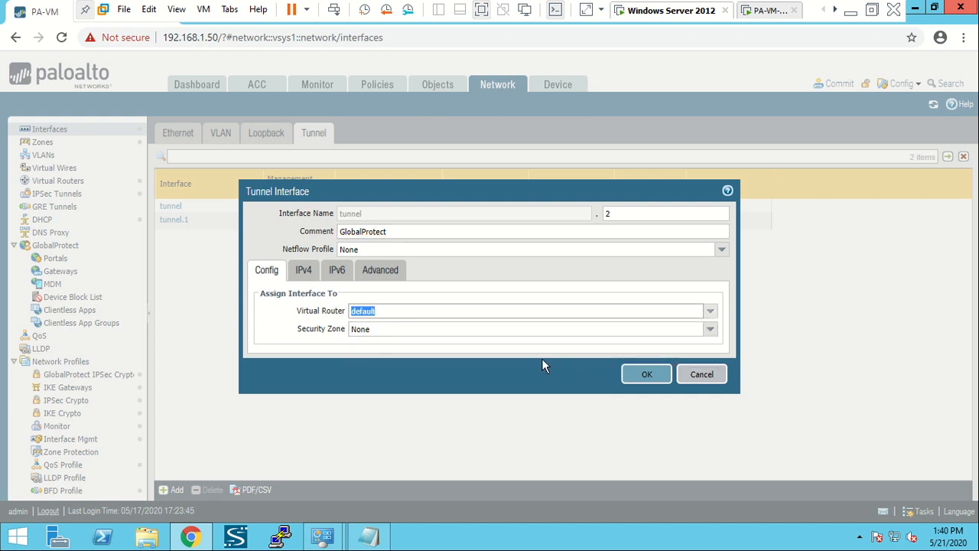
left_click(710, 329)
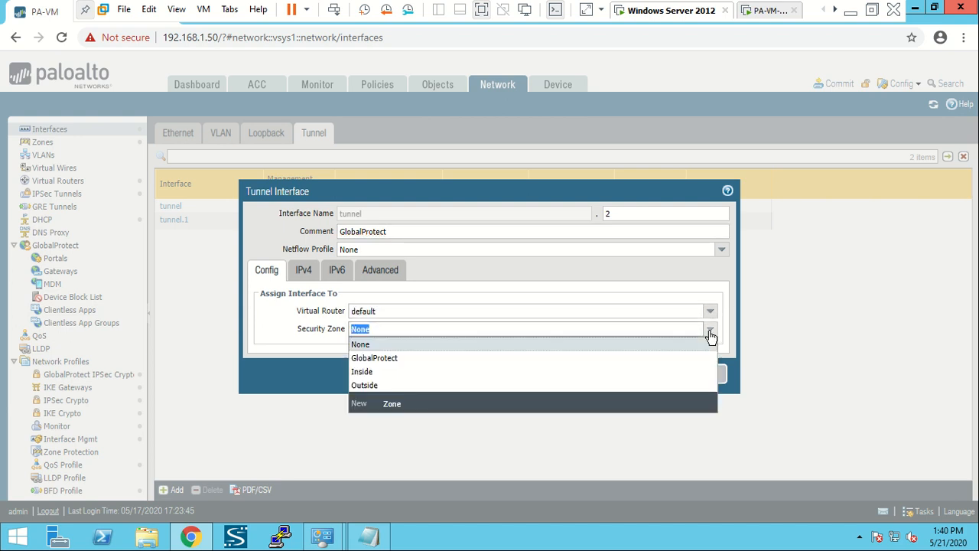
left_click(583, 358)
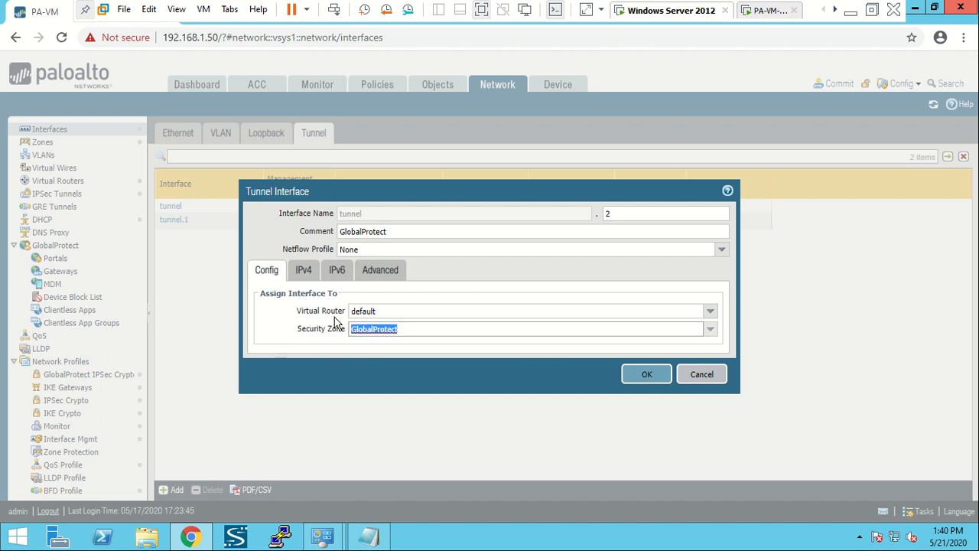
left_click(642, 374)
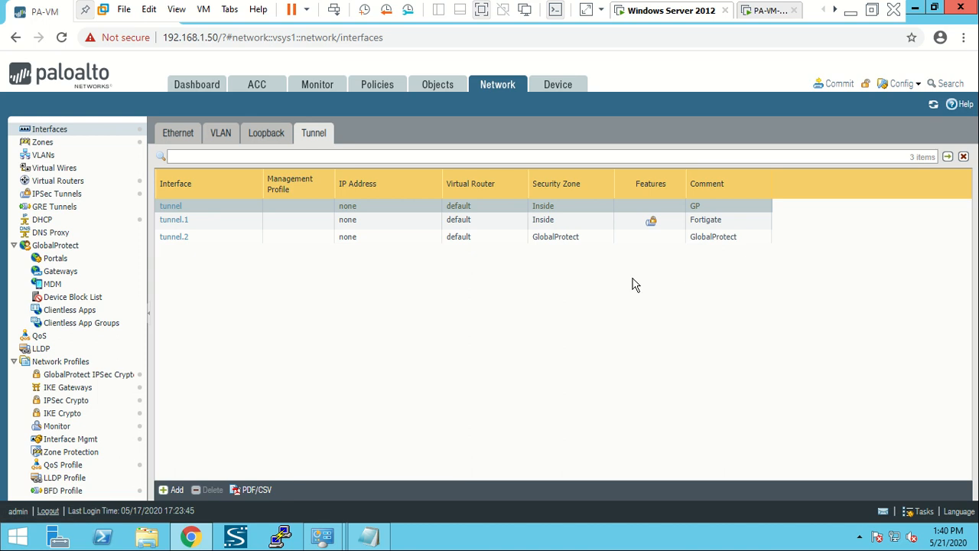
- Start a new GlobalProtect portal configuration named GP_Portal
left_click(197, 136)
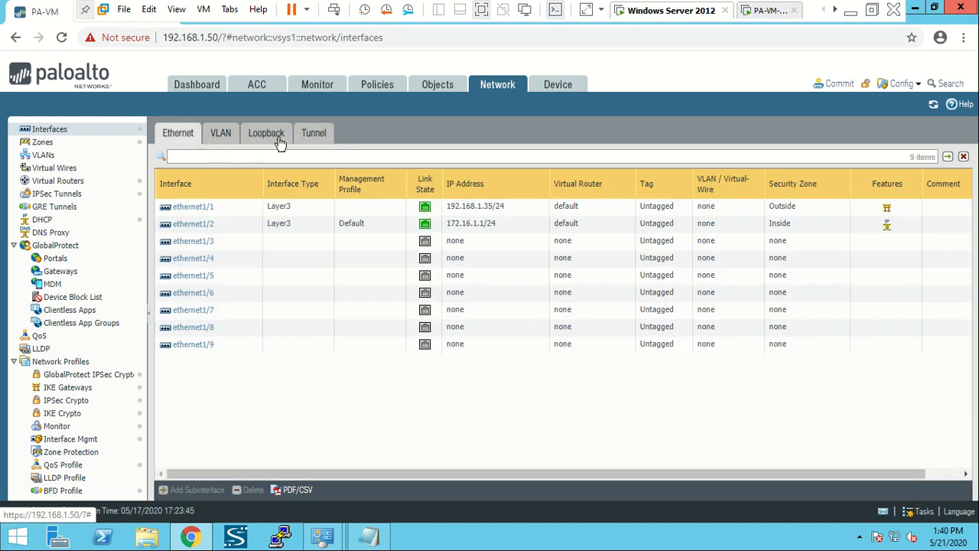
left_click(309, 134)
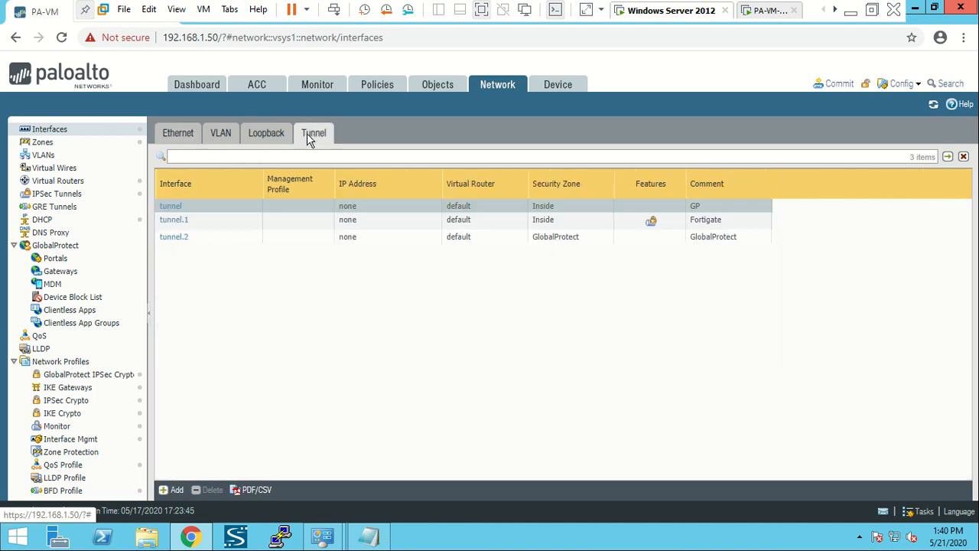
left_click(61, 260)
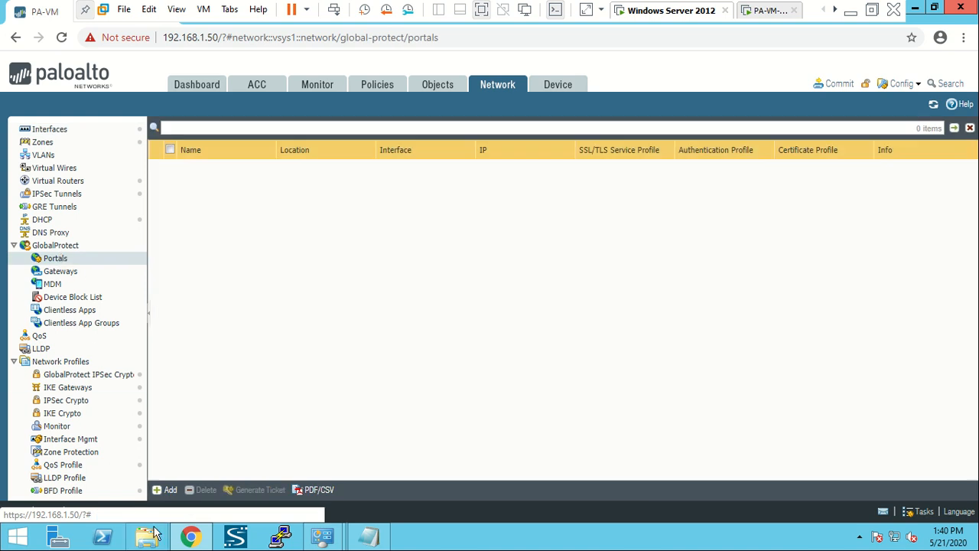
left_click(169, 490)
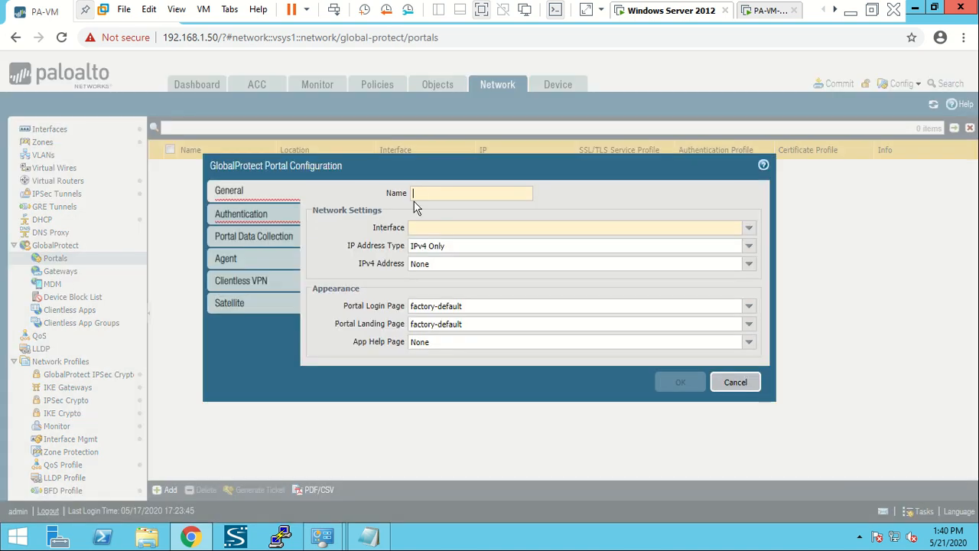
type("GP_Portal")
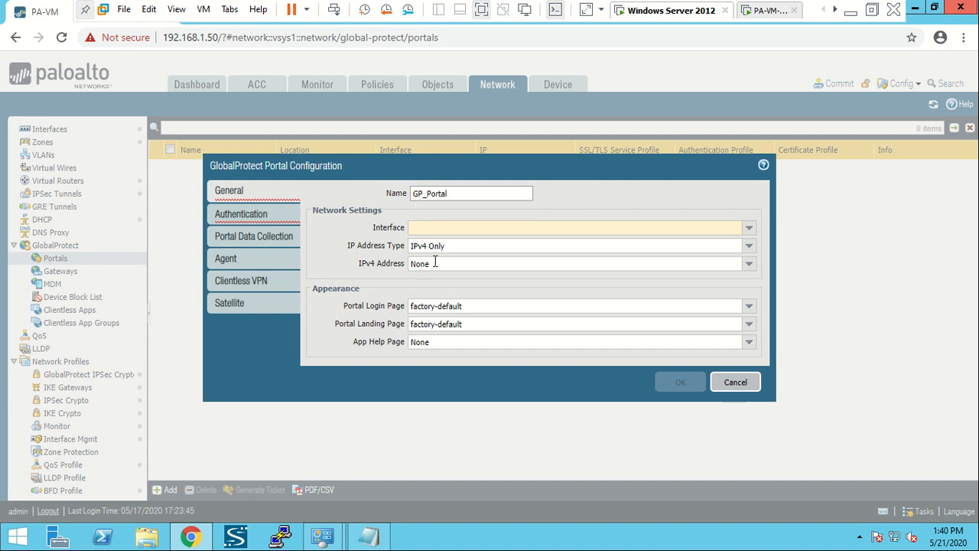
- Set the portal's interface to ethernet1/1 and its IPv4 address to 192.168.1.35/24
left_click(448, 227)
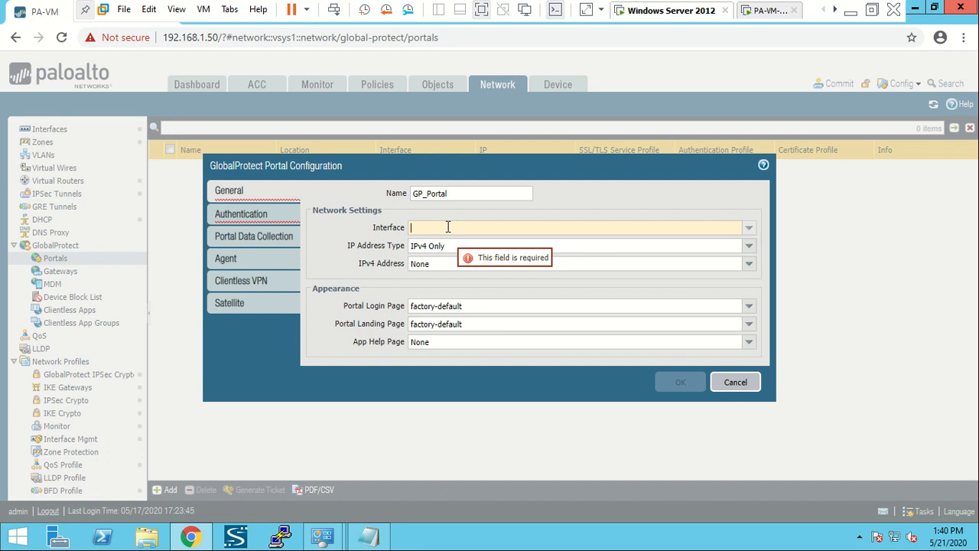
left_click(750, 228)
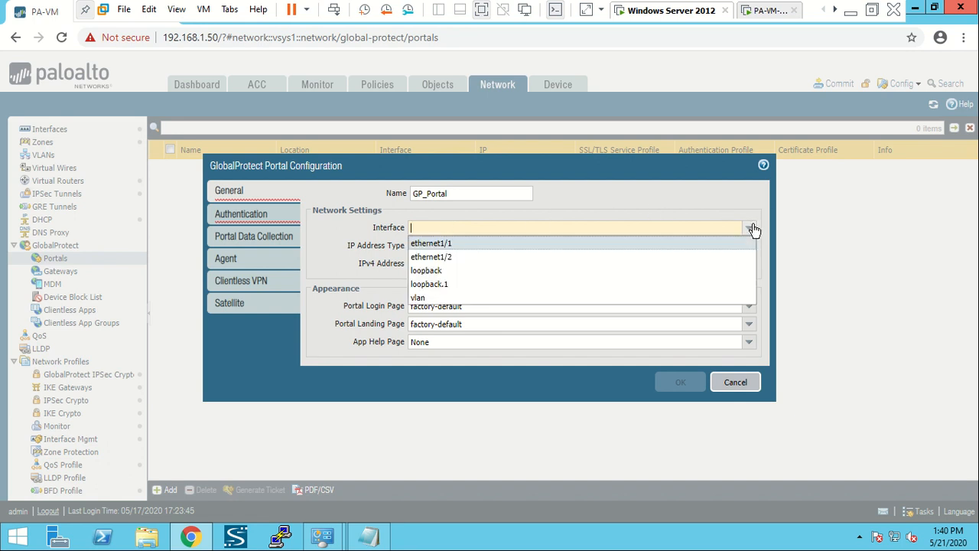
left_click(443, 244)
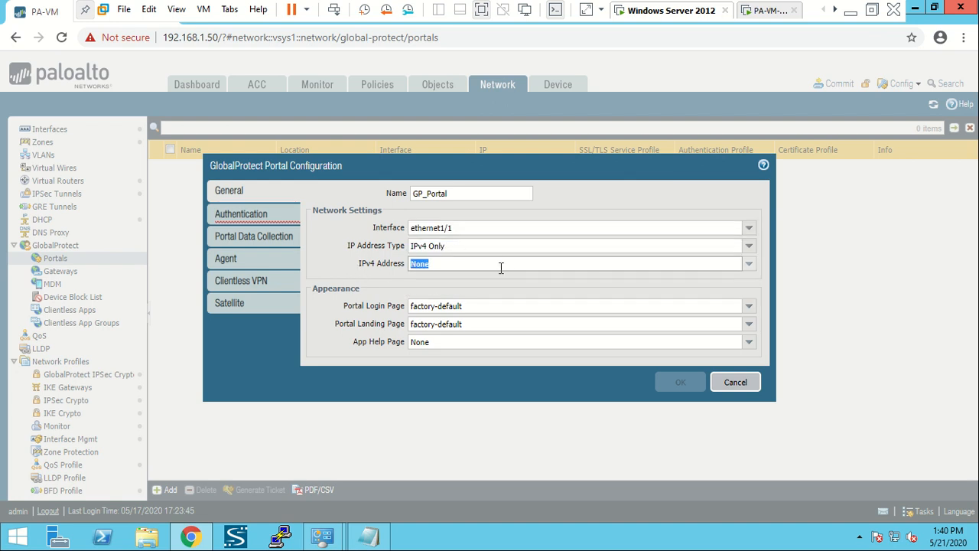
left_click(749, 263)
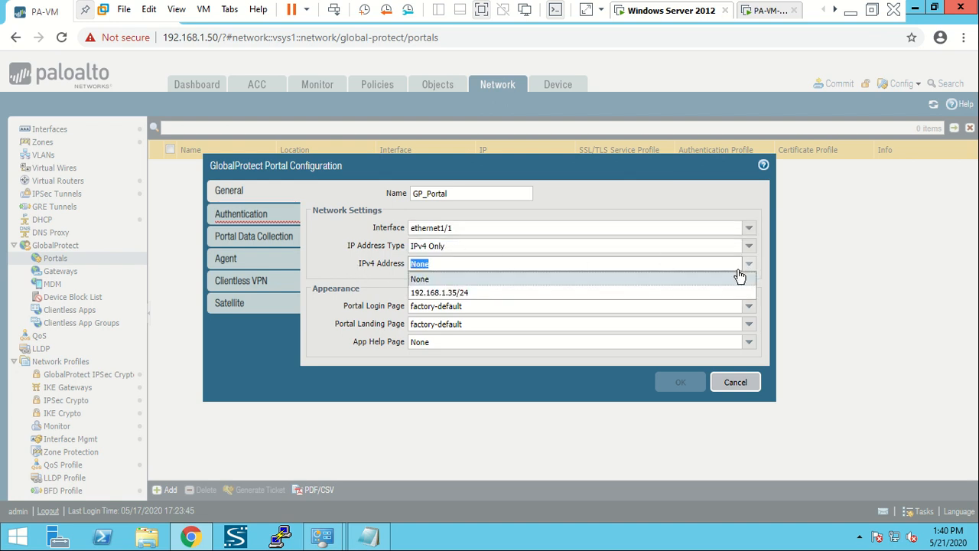
left_click(658, 298)
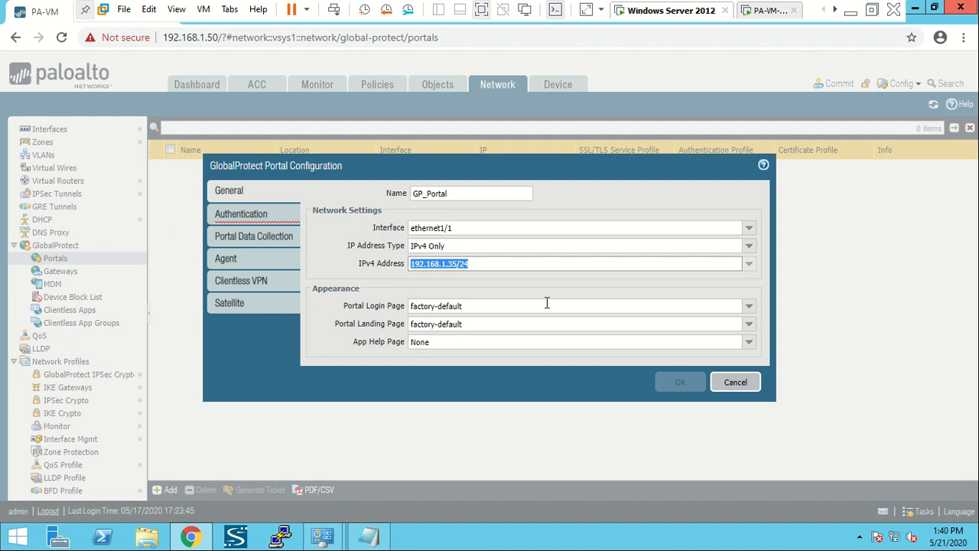
left_click(451, 274)
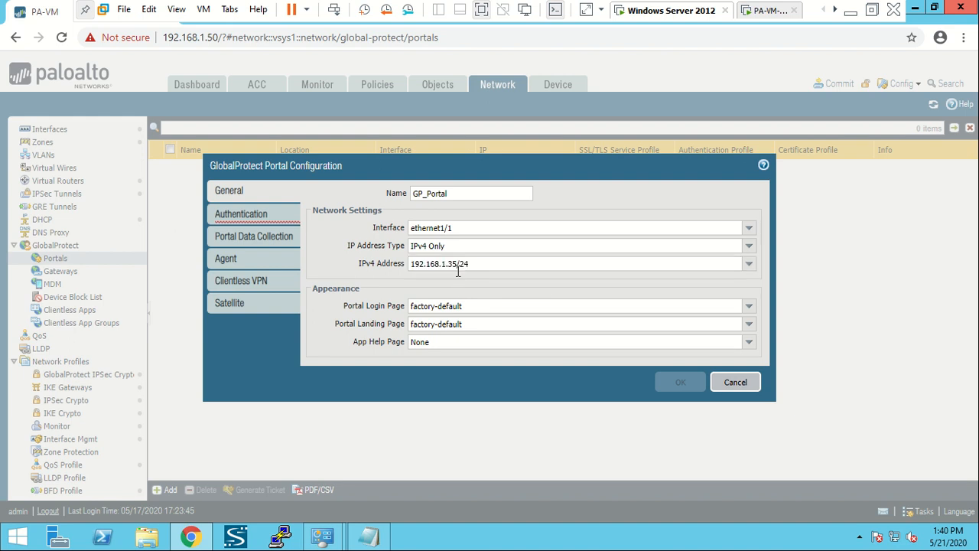
- Choose "SSL/TLS Profile" as the SSL/TLS service profile for the portal's server authentication
left_click(260, 218)
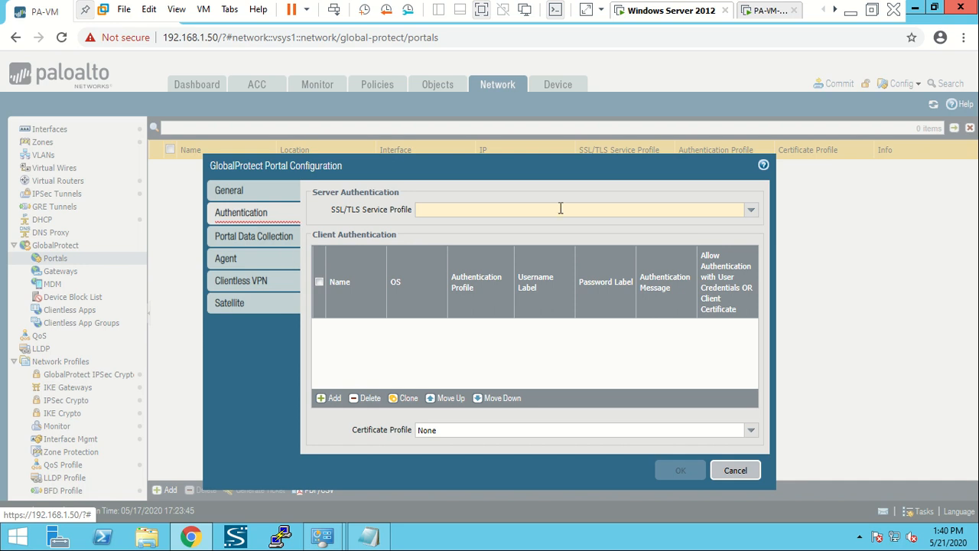
left_click(751, 214)
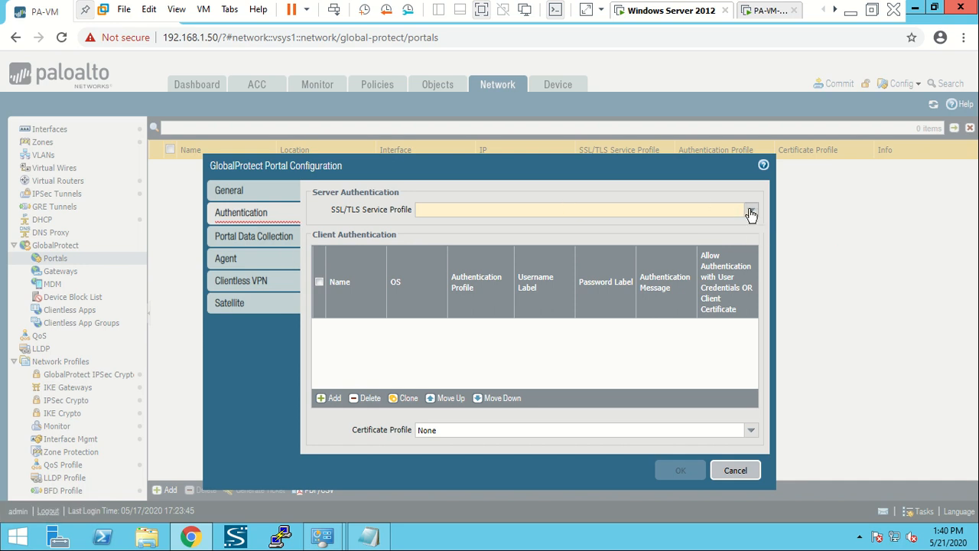
left_click(634, 228)
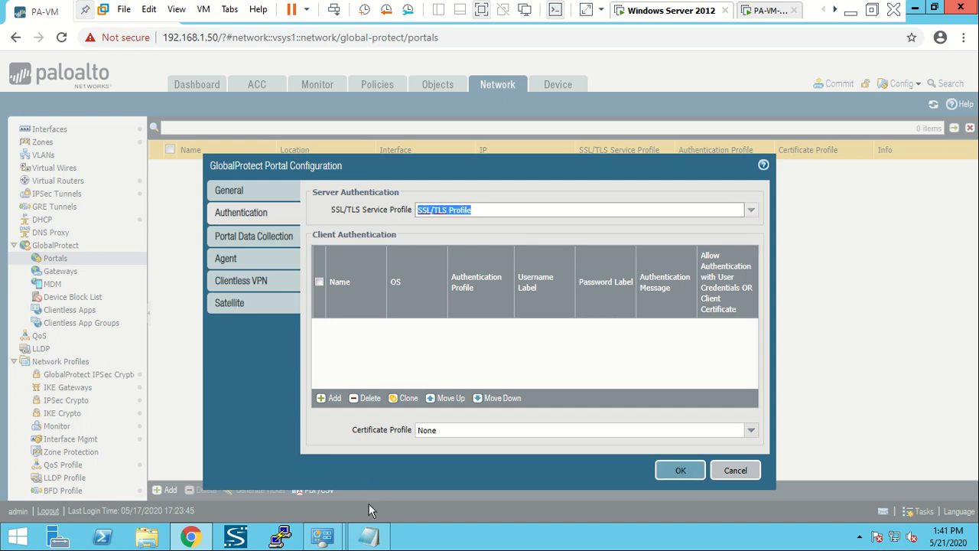
- Switch to Notepad, write "Authentication Profile" as item 3, start item 4, and return to the portal configuration
left_click(368, 536)
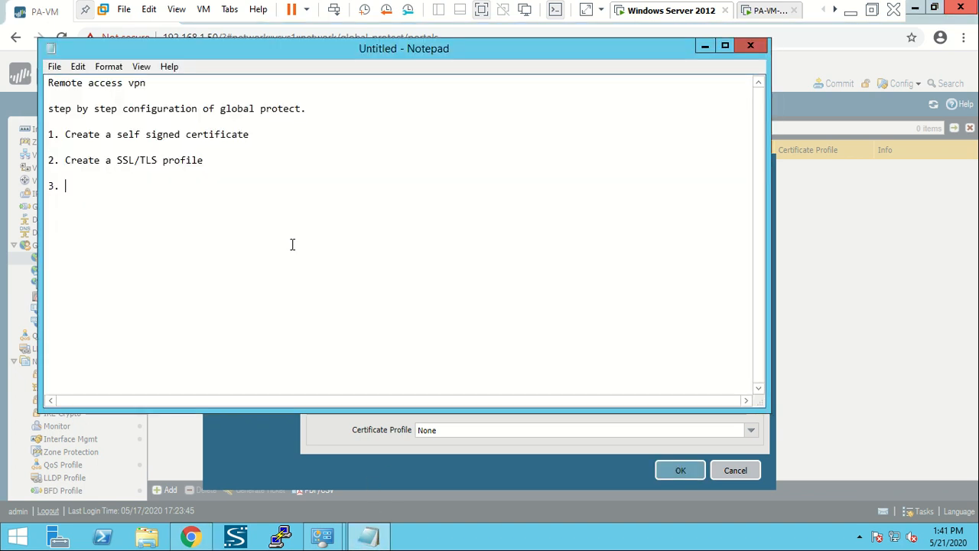
type("Authe")
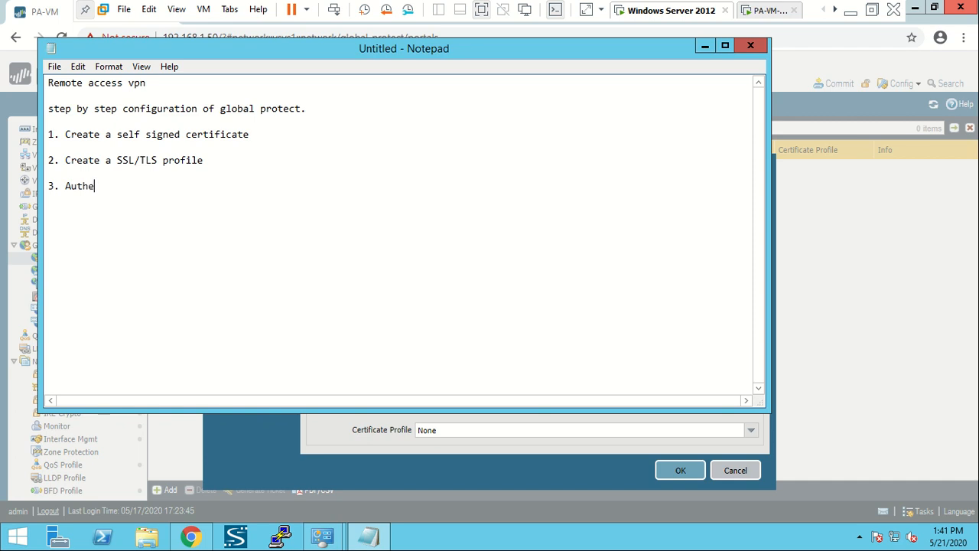
type("ntication Profile")
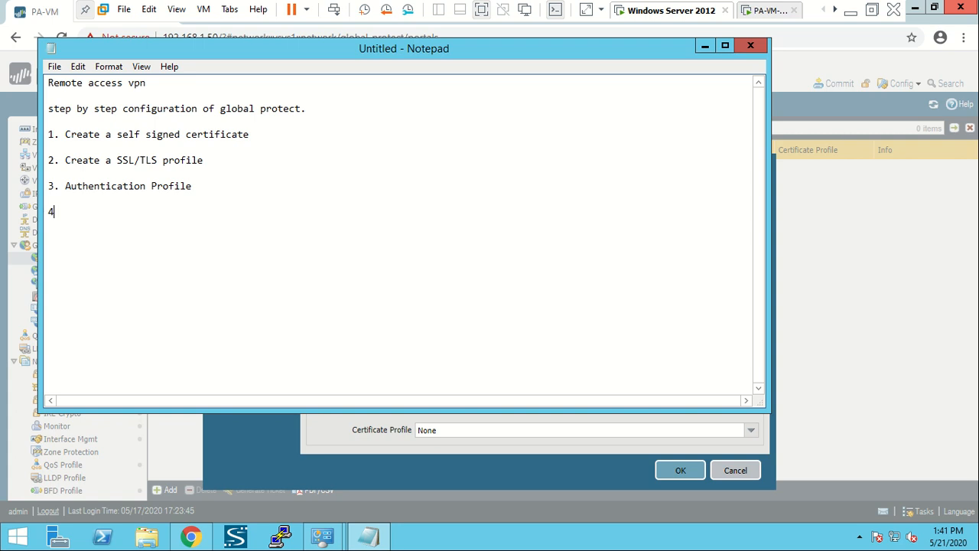
left_click(704, 45)
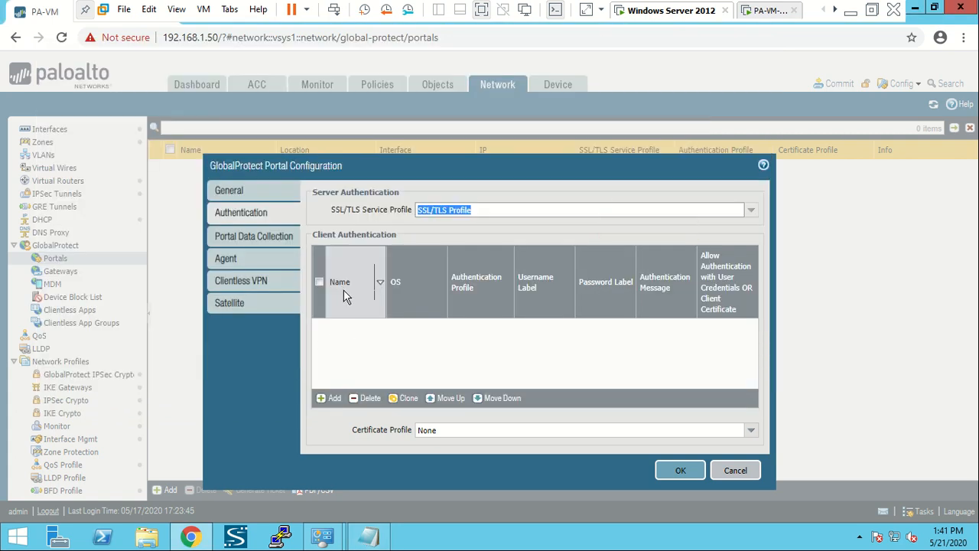
- Add a client authentication entry named Client_Auth to the portal and start a new authentication profile for it
left_click(334, 403)
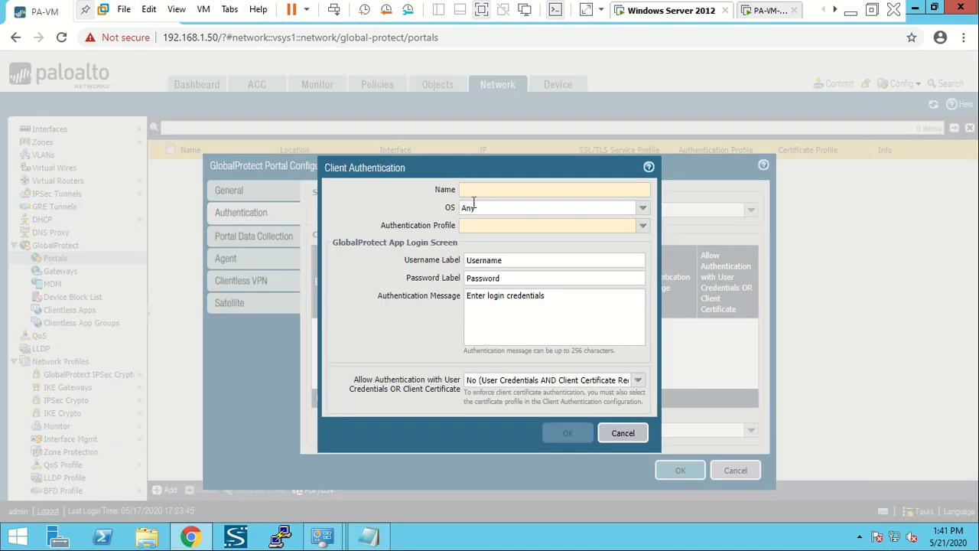
type("Clent_Auth")
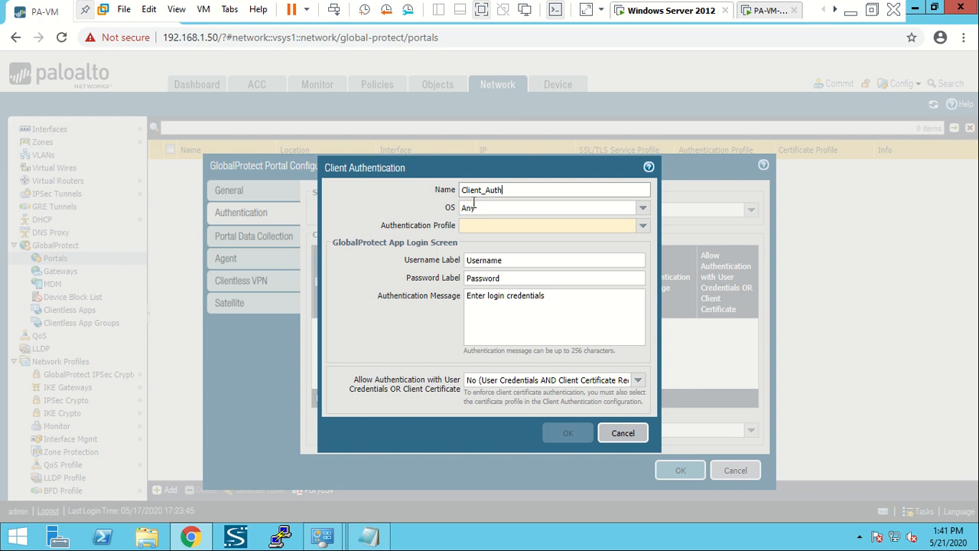
left_click(641, 227)
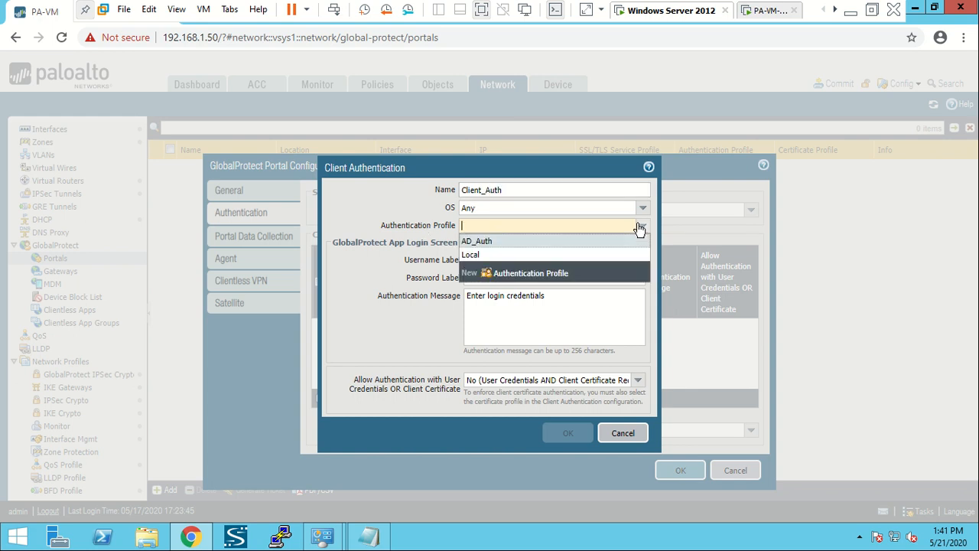
left_click(557, 277)
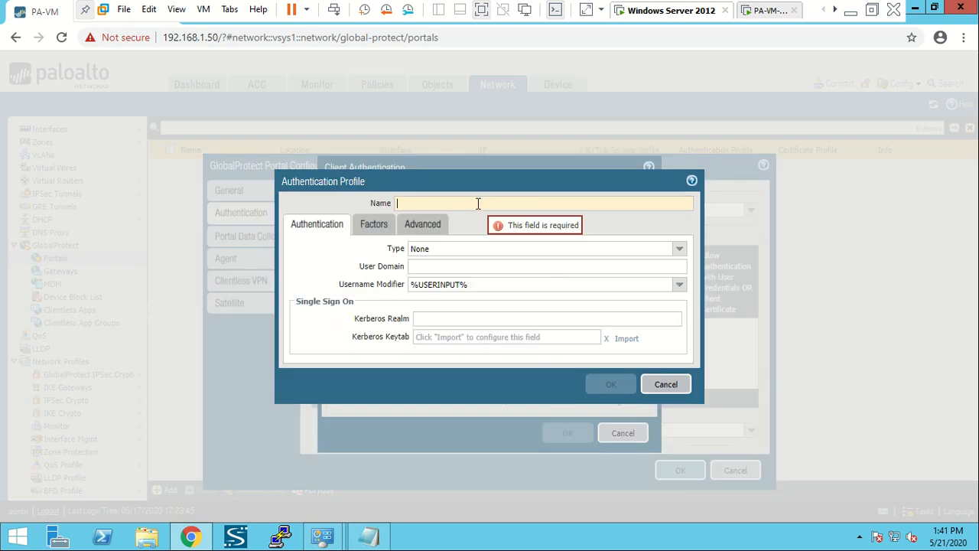
- Name the authentication profile GP_Auth and set its type to Local Database
type("GP_Auth")
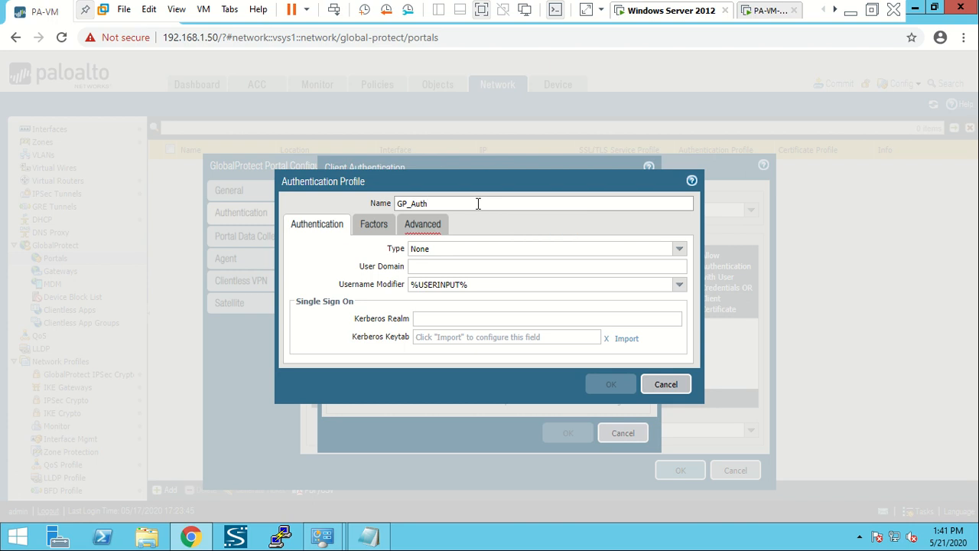
left_click(681, 249)
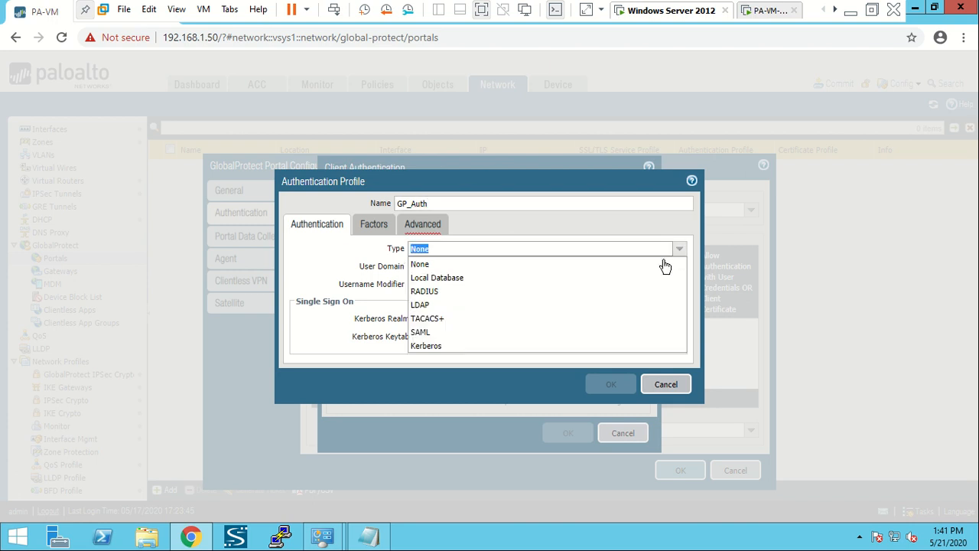
left_click(536, 279)
- Add "all" to the authentication profile's allow list, then save the profile and the client authentication entry
left_click(433, 224)
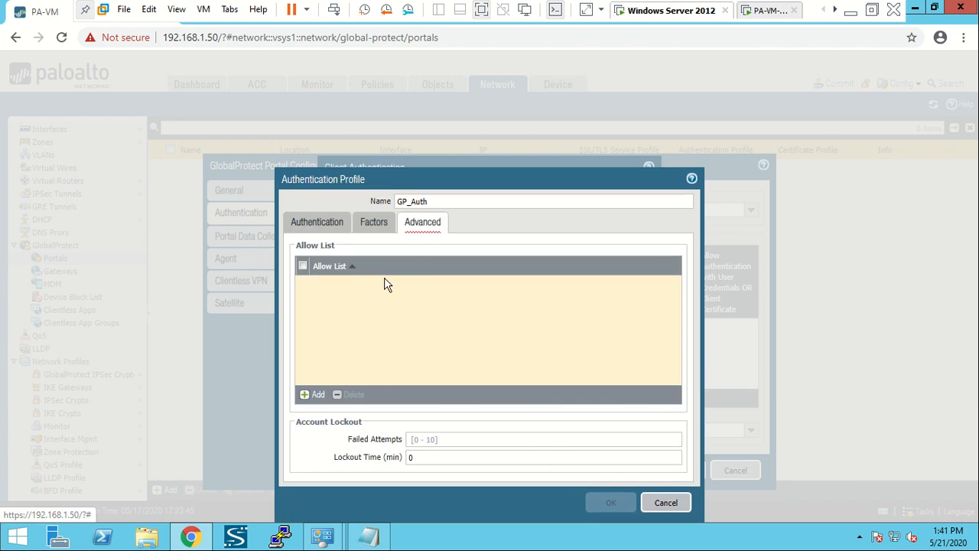
left_click(313, 396)
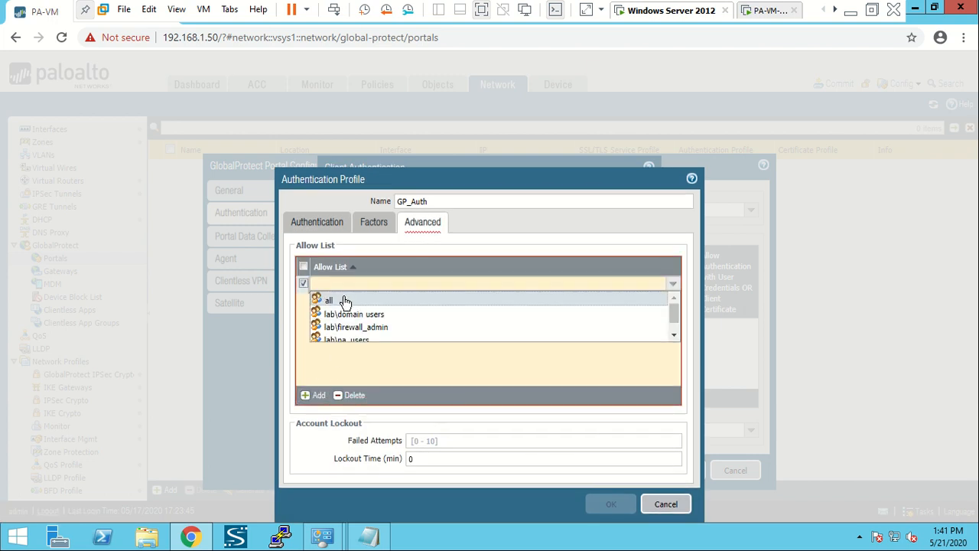
left_click(343, 300)
left_click(337, 316)
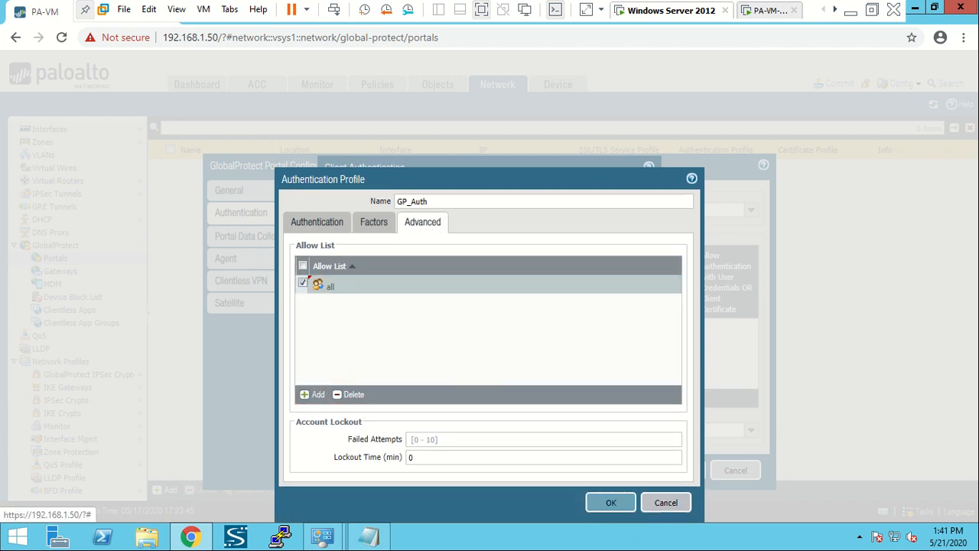
left_click(623, 504)
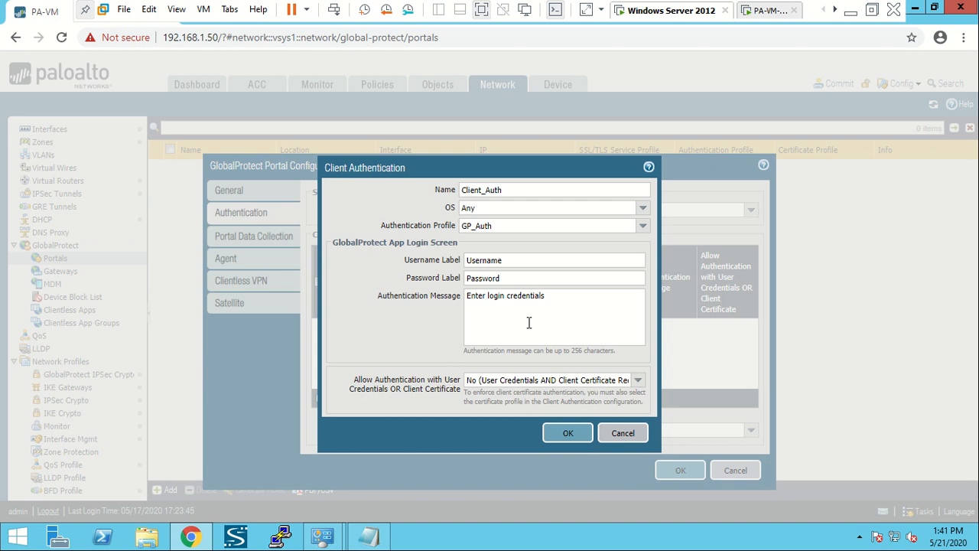
left_click(565, 433)
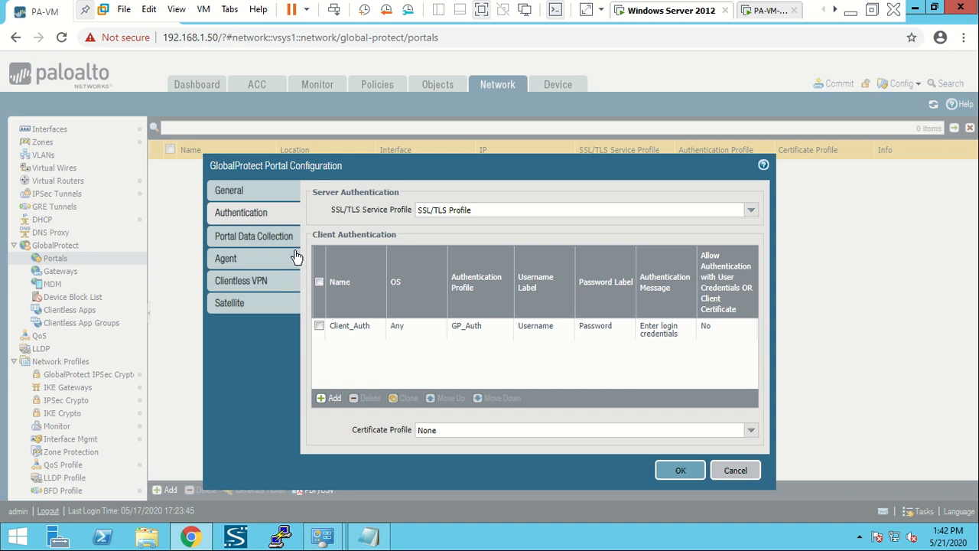
- Add an agent configuration named Agent_Config to the portal
left_click(248, 244)
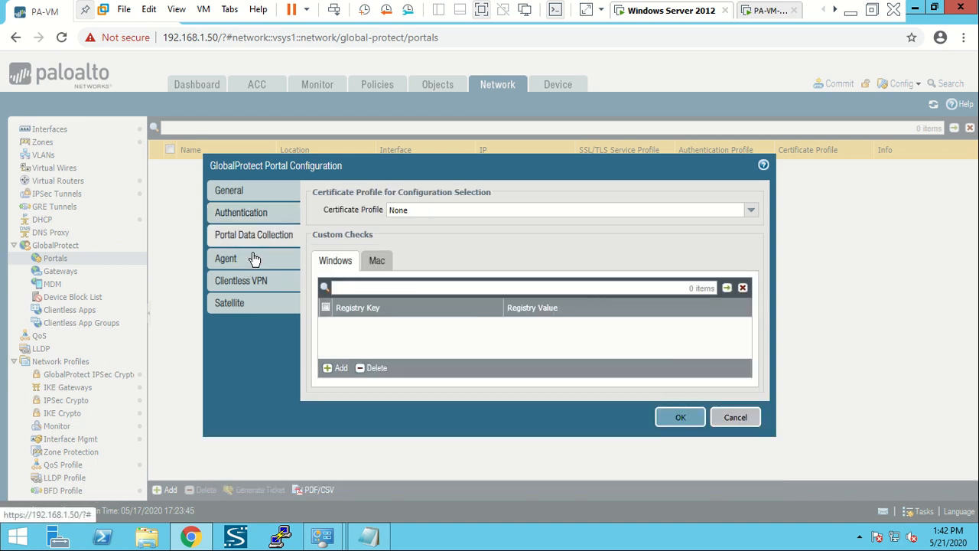
left_click(255, 263)
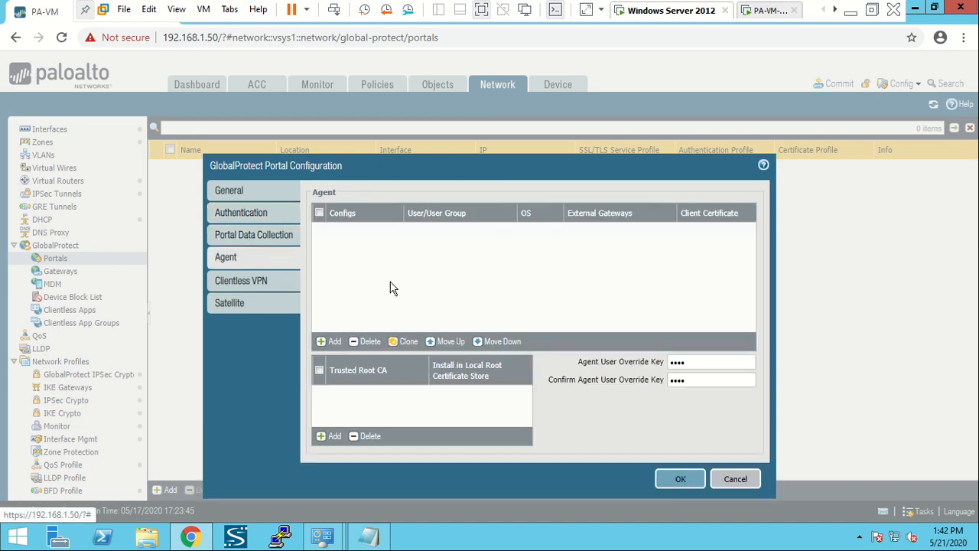
left_click(327, 342)
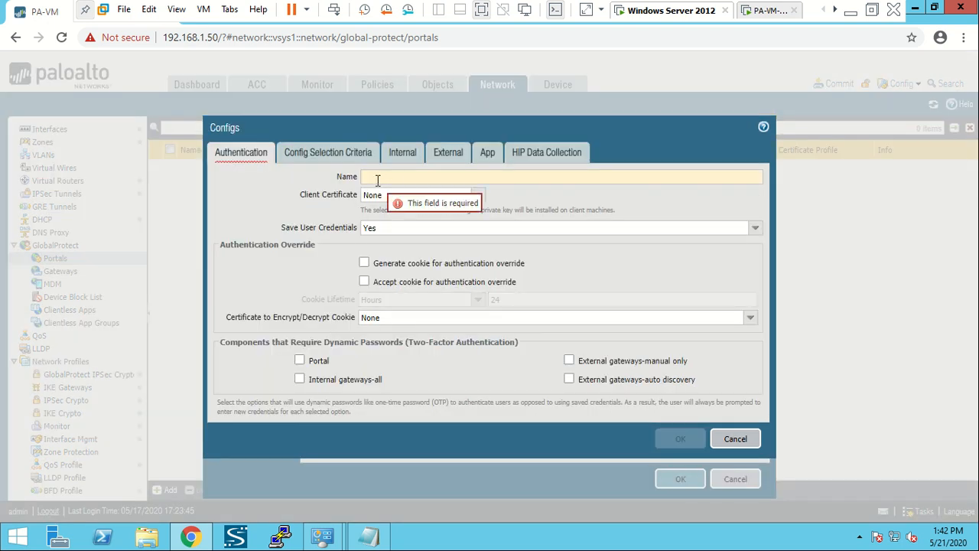
type("A")
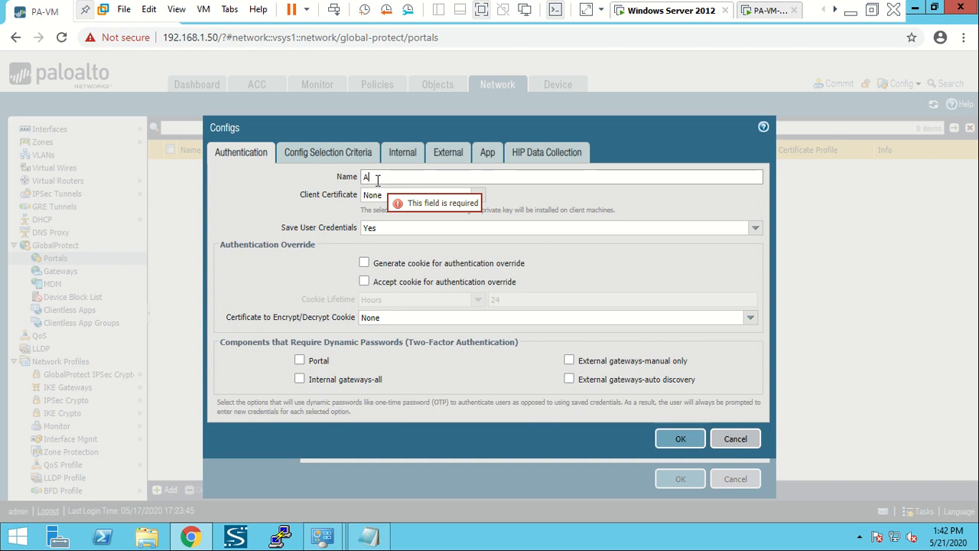
type("gent")
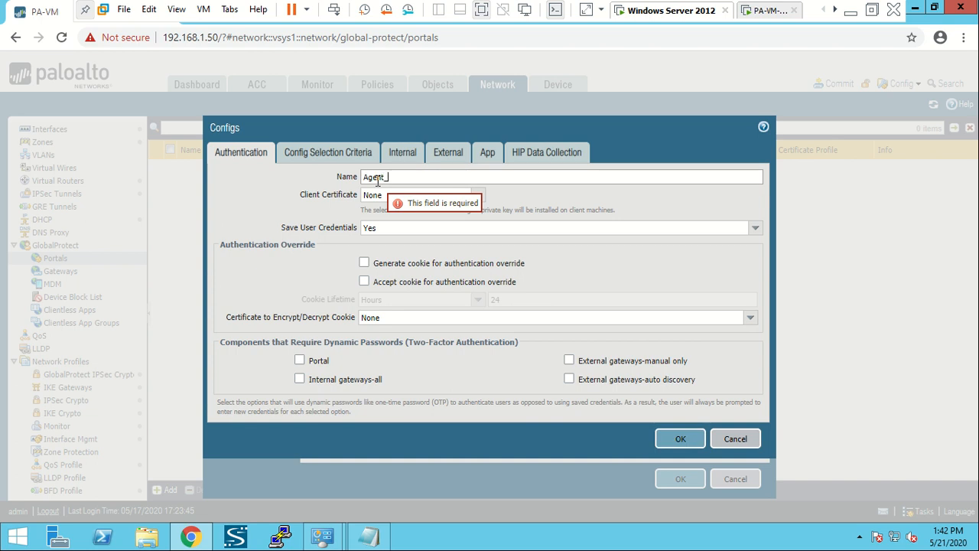
type("_Config")
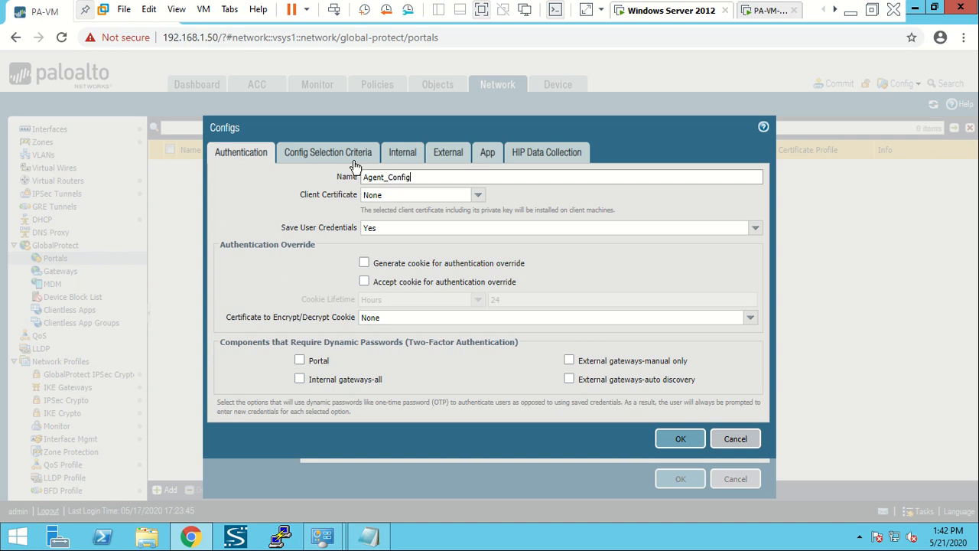
- Add an external gateway named Ext_Gateway to the agent configuration with the IPv4 address 192.168.1.35
left_click(353, 155)
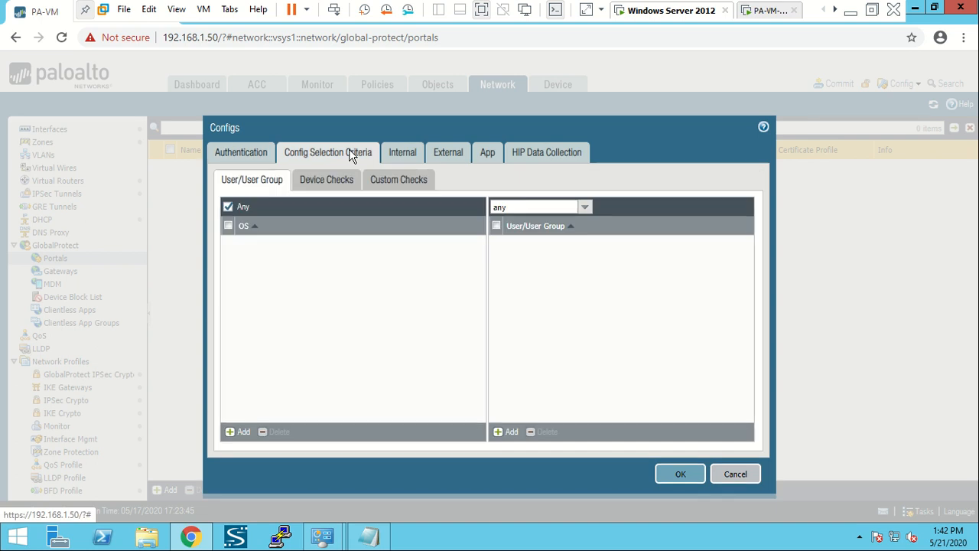
left_click(407, 158)
left_click(436, 157)
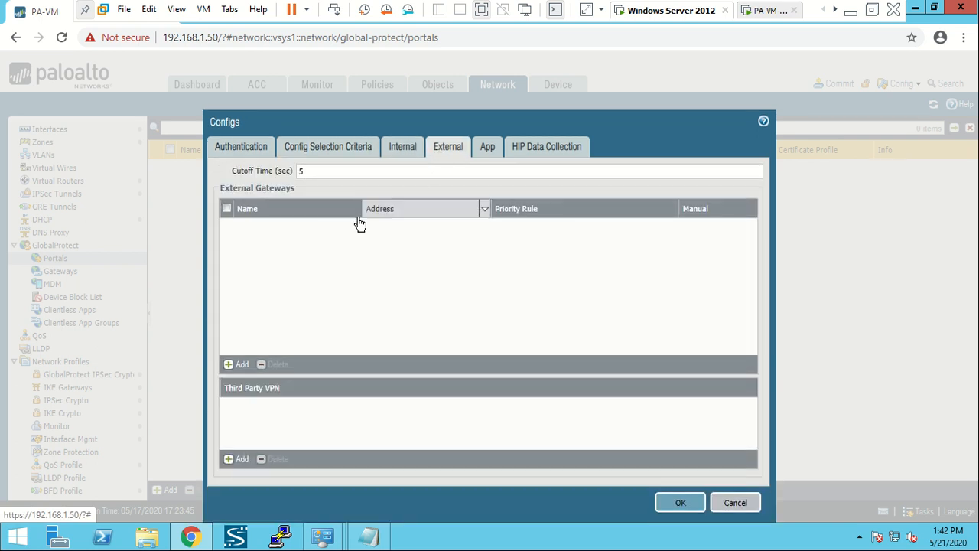
left_click(238, 365)
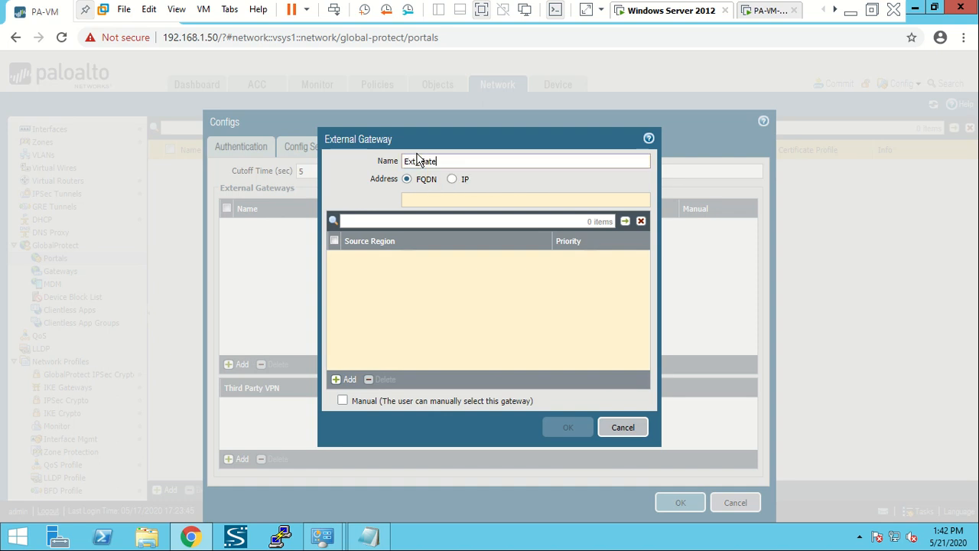
left_click(452, 179)
left_click(446, 197)
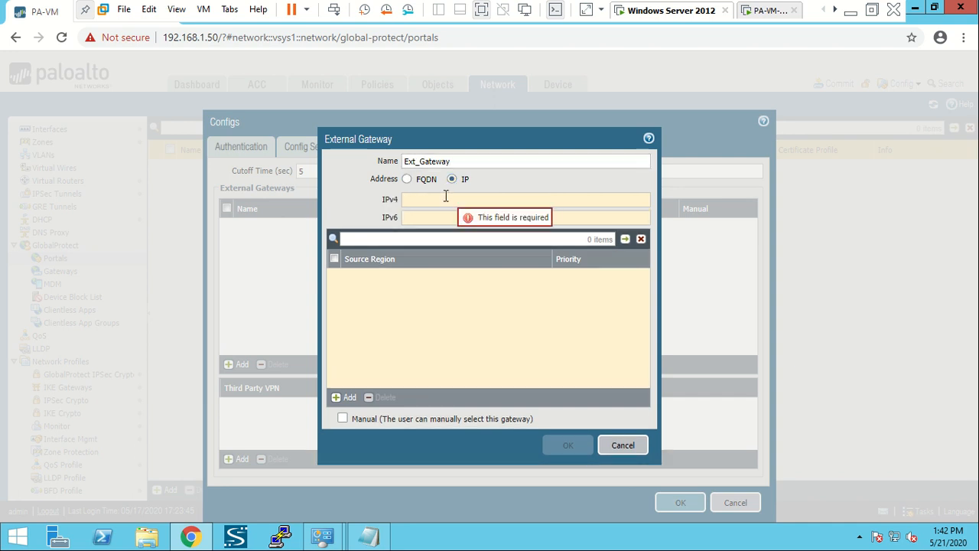
type("192.168.1.35")
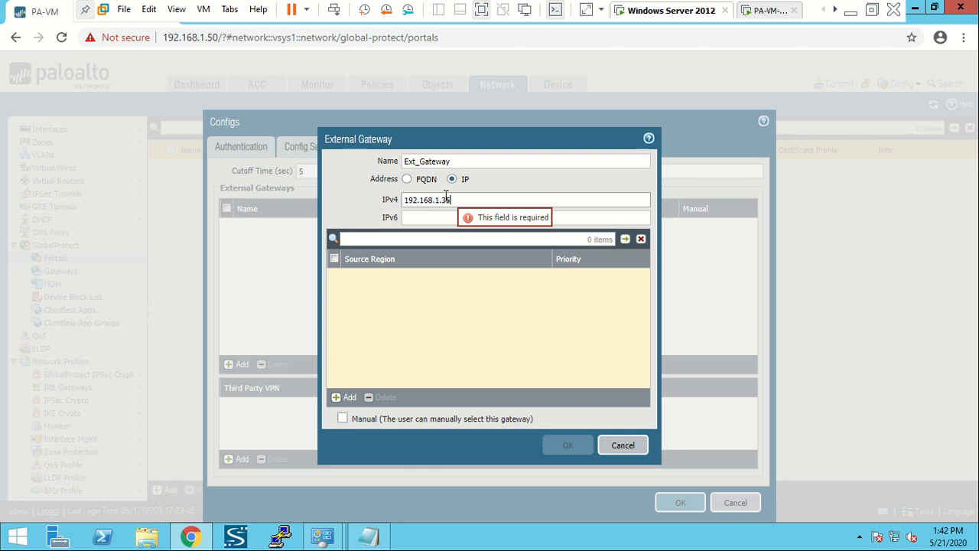
- Add source region 0.0.0.0-0.255.255.255 to the external gateway, then save the gateway and the agent configuration
left_click(344, 398)
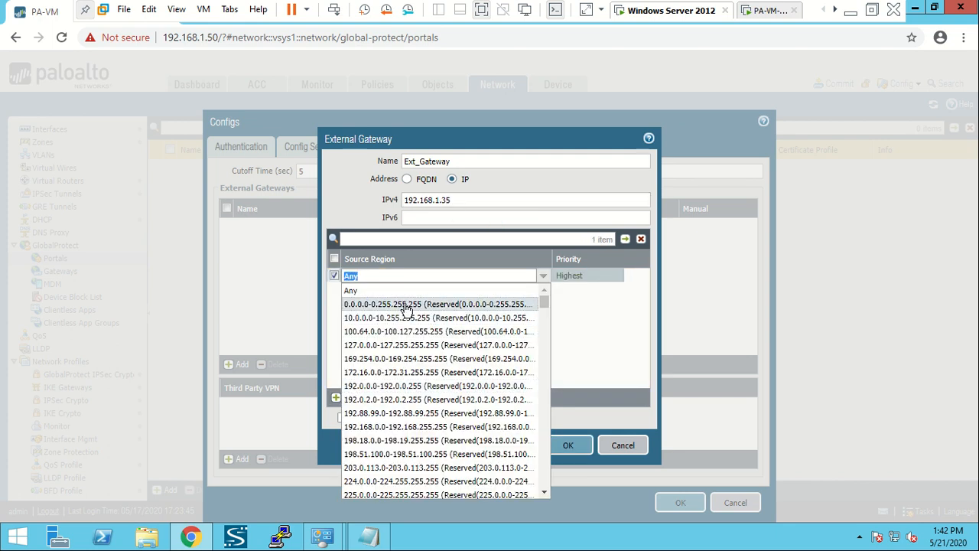
left_click(406, 304)
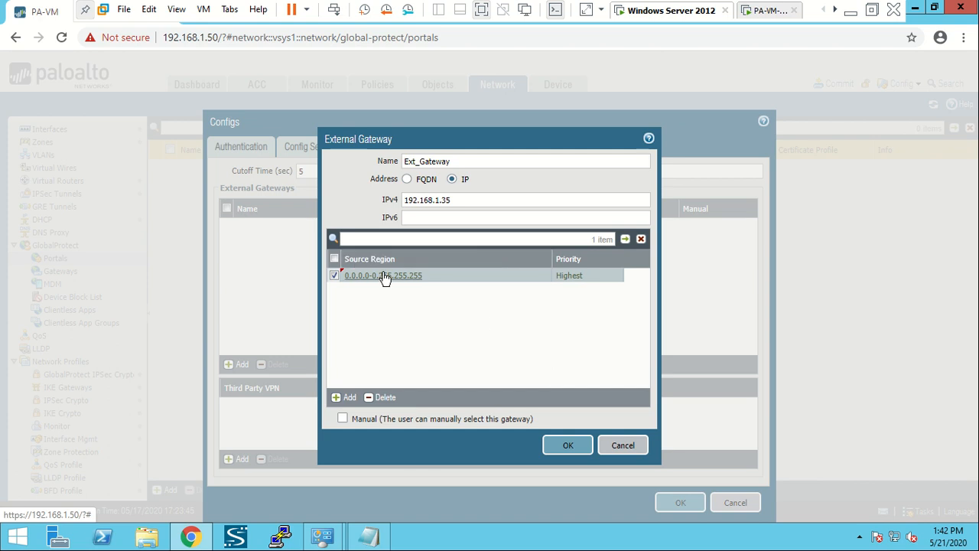
left_click(569, 445)
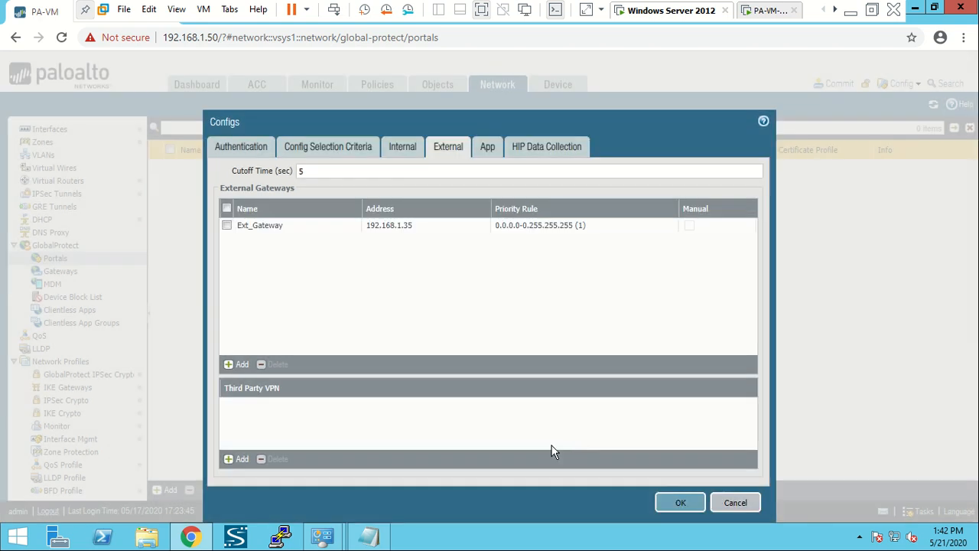
left_click(676, 508)
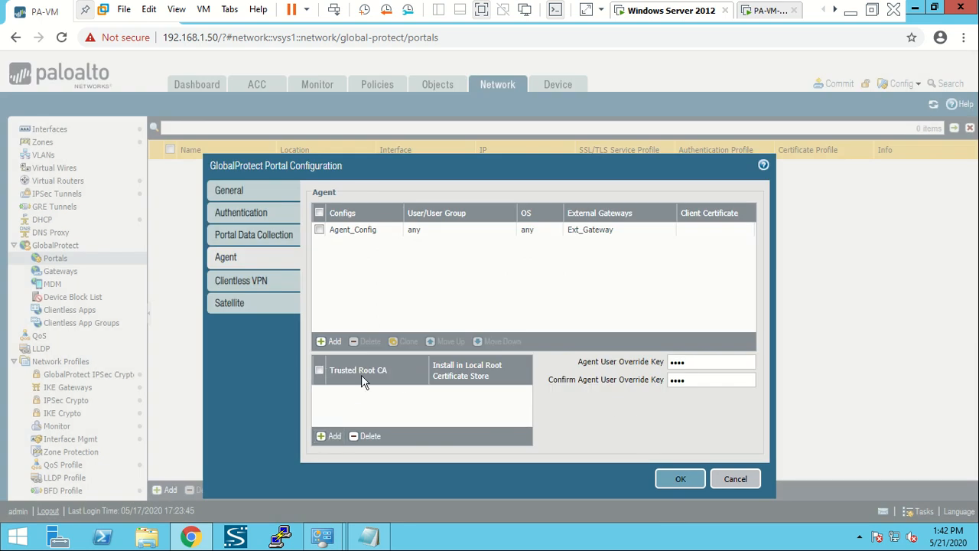
- Add the GlobalProtect certificate as a trusted root CA for the portal's agent and save the portal configuration
left_click(337, 436)
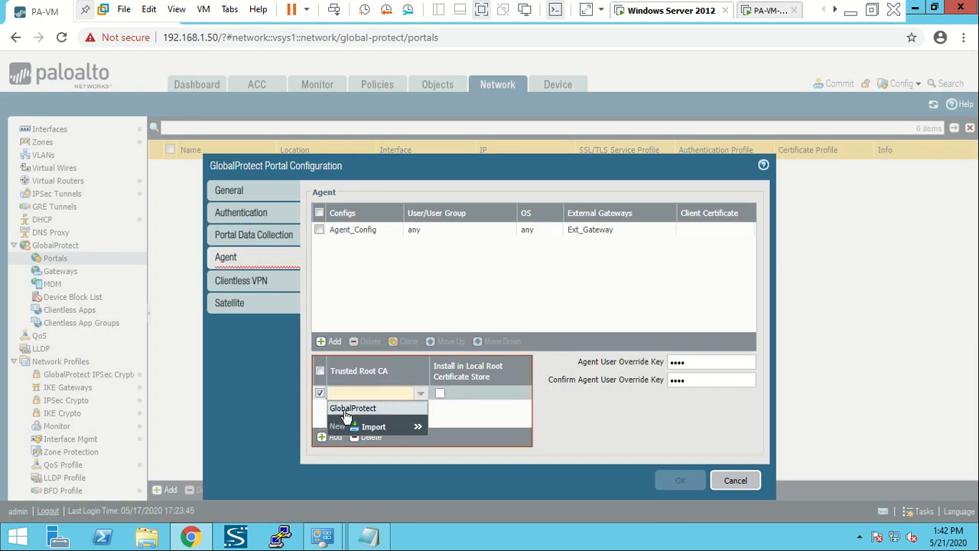
left_click(365, 409)
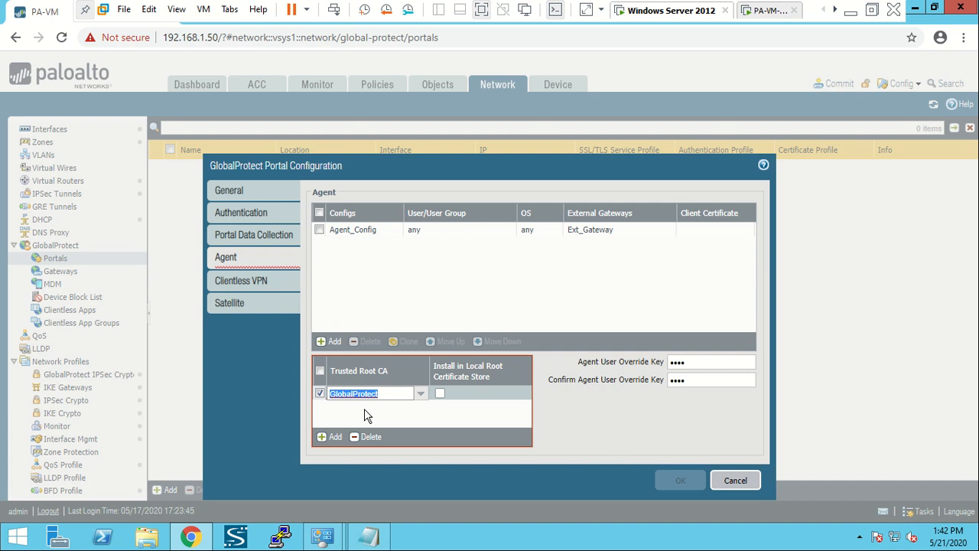
left_click(280, 289)
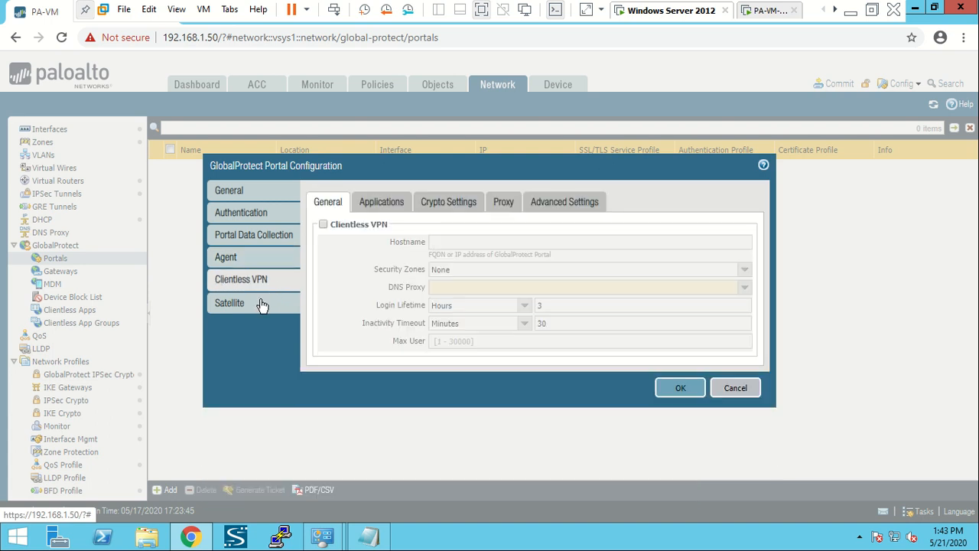
left_click(261, 304)
left_click(259, 216)
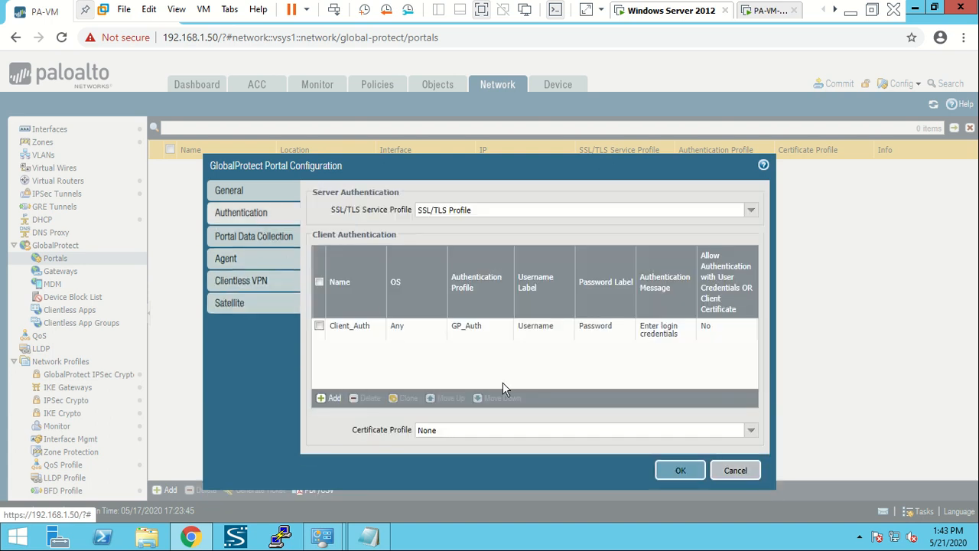
left_click(679, 472)
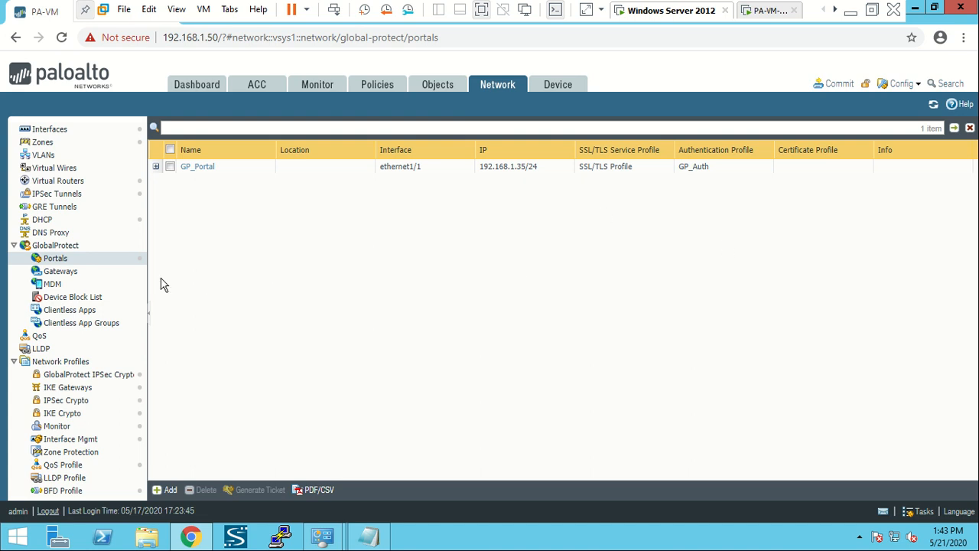
- Start a new GlobalProtect gateway configuration named GP_Gateway and set its interface to ethernet1/1
left_click(83, 273)
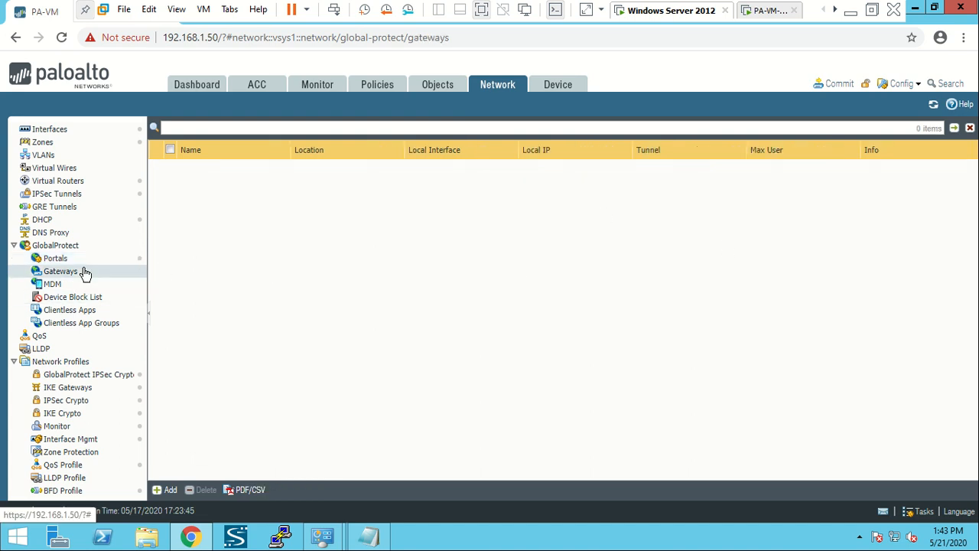
left_click(170, 490)
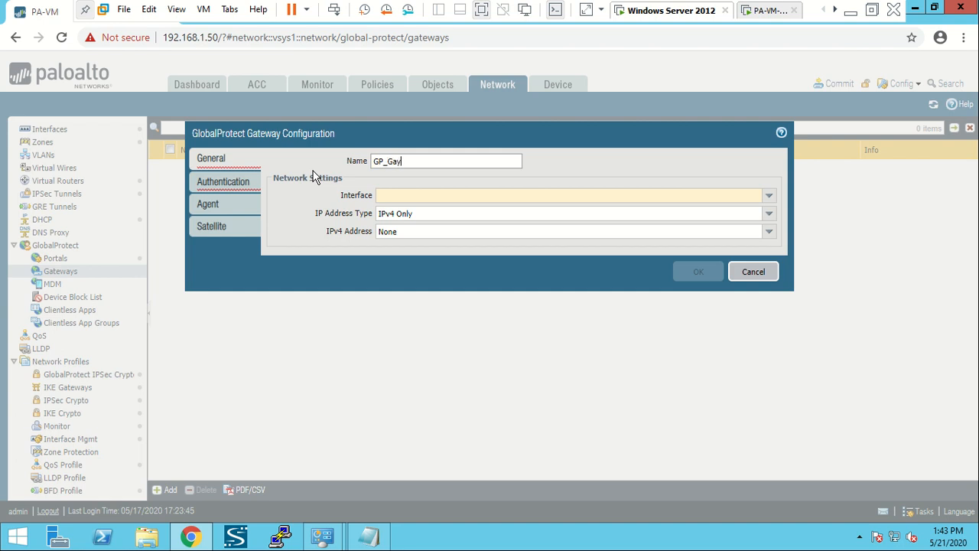
type("way")
left_click(769, 196)
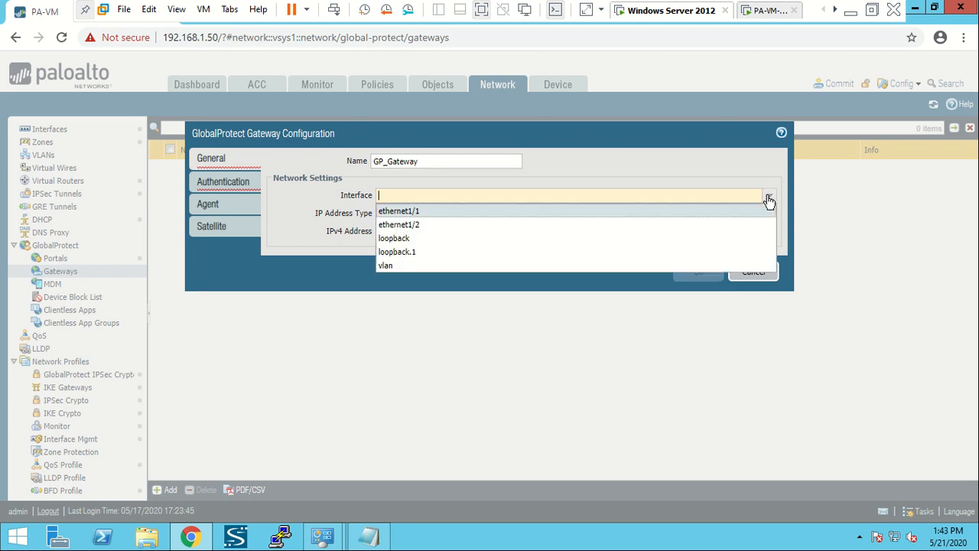
left_click(574, 212)
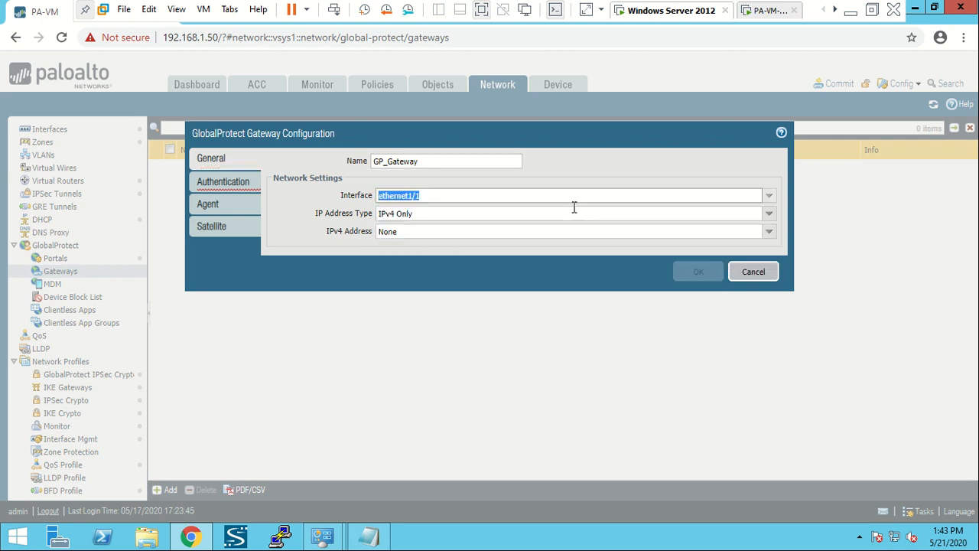
- Set the gateway's IPv4 address to 192.168.1.35/24 and its SSL/TLS service profile to SSL/TLS Profile
left_click(770, 232)
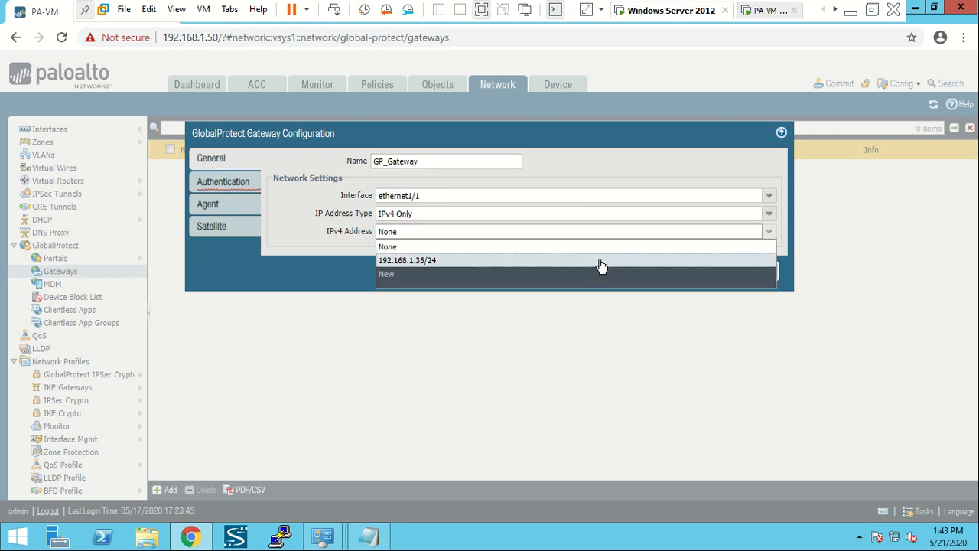
left_click(601, 263)
left_click(339, 241)
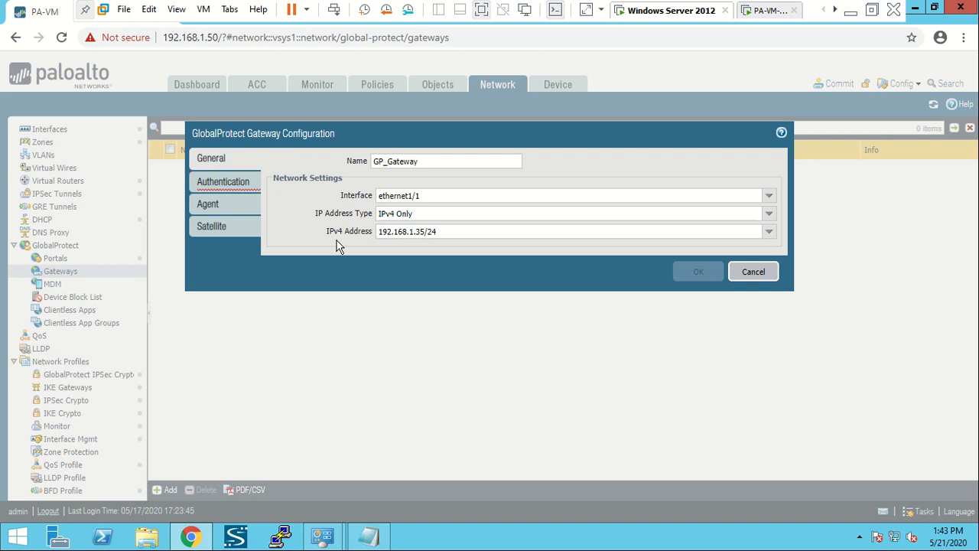
left_click(238, 191)
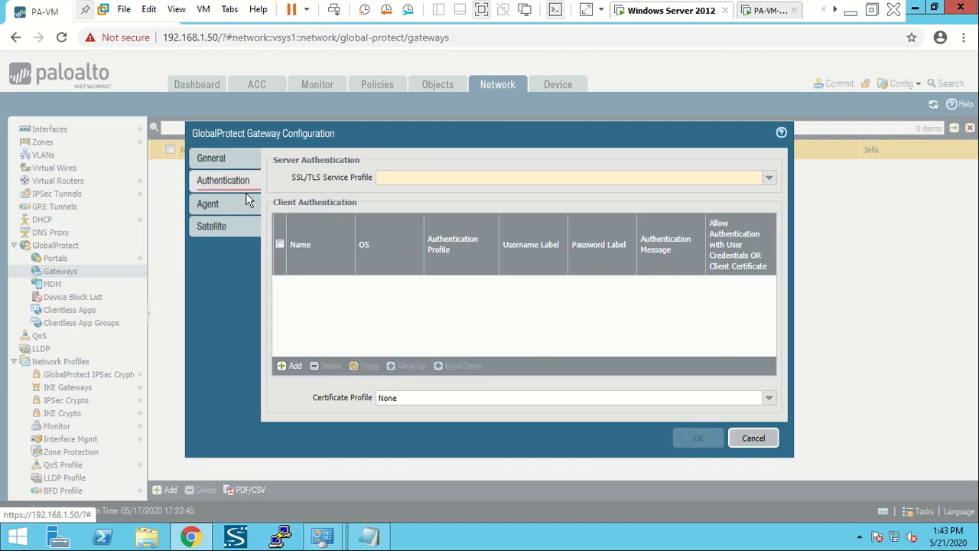
left_click(771, 177)
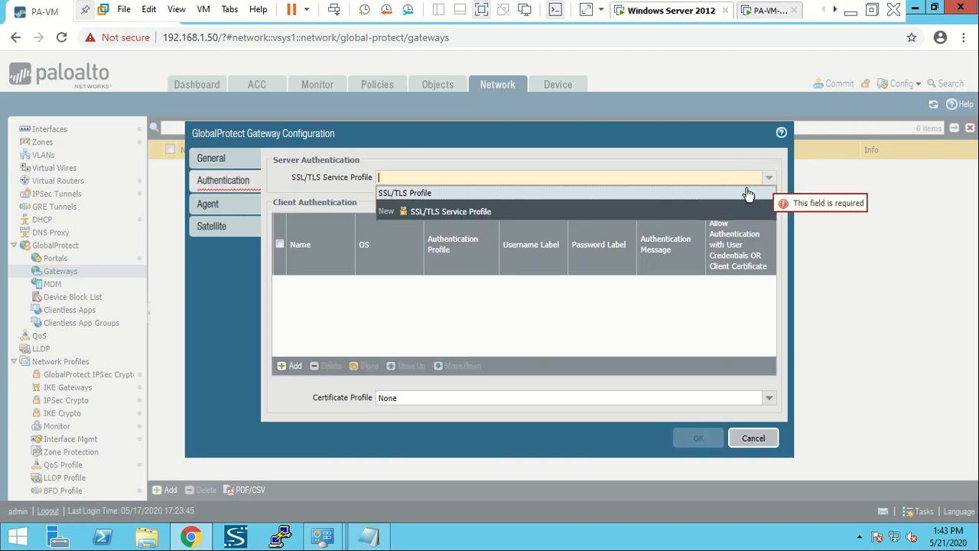
left_click(539, 194)
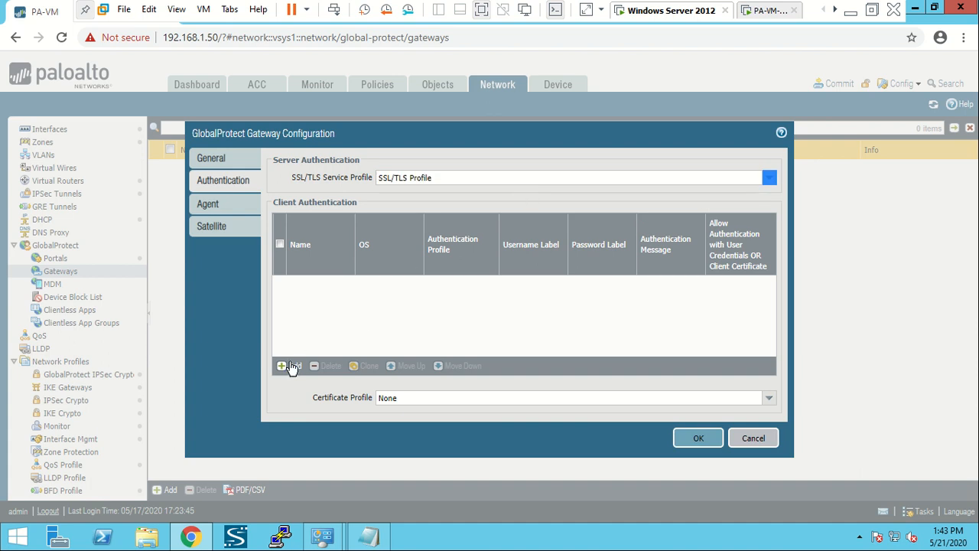
- Add a client authentication entry named Client_Auth that uses the GP_Auth authentication profile to the gateway
left_click(290, 366)
left_click(513, 189)
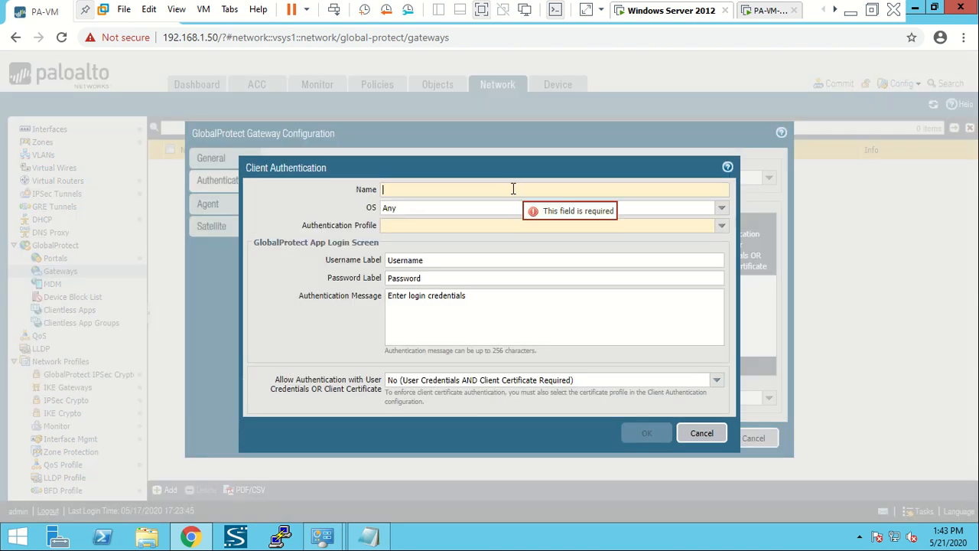
type("Client_Auth")
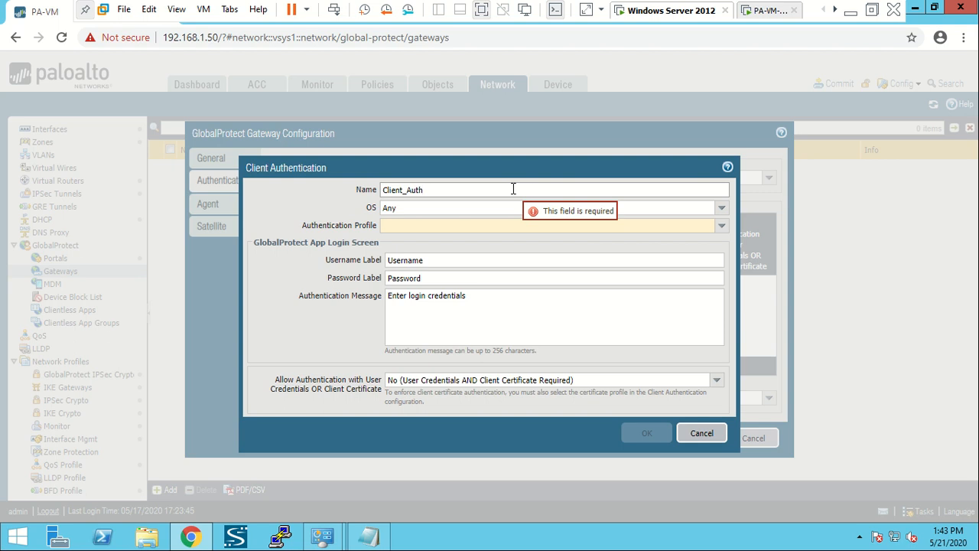
left_click(722, 226)
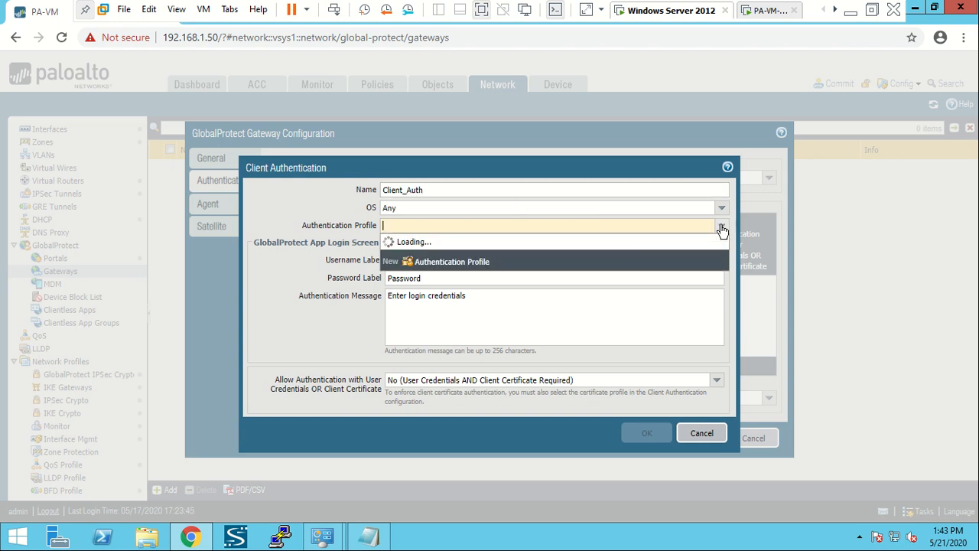
left_click(608, 267)
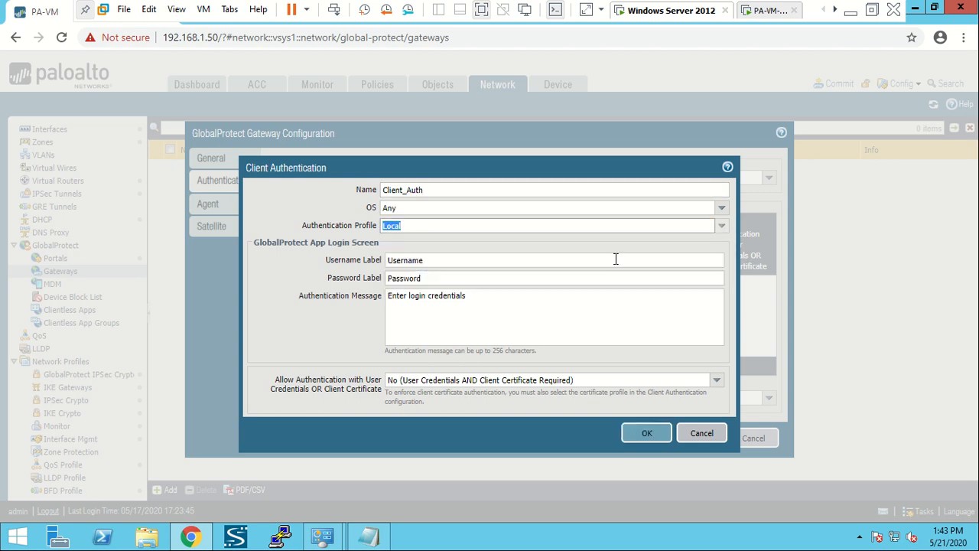
left_click(721, 225)
left_click(593, 255)
left_click(646, 433)
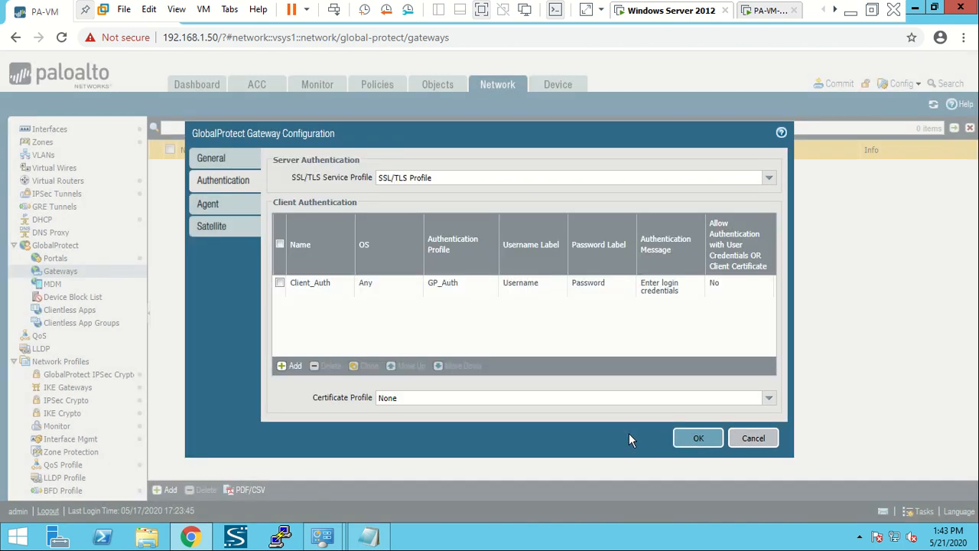
- Enable tunnel mode in the gateway's agent settings and select tunnel.2 as the tunnel interface
left_click(208, 204)
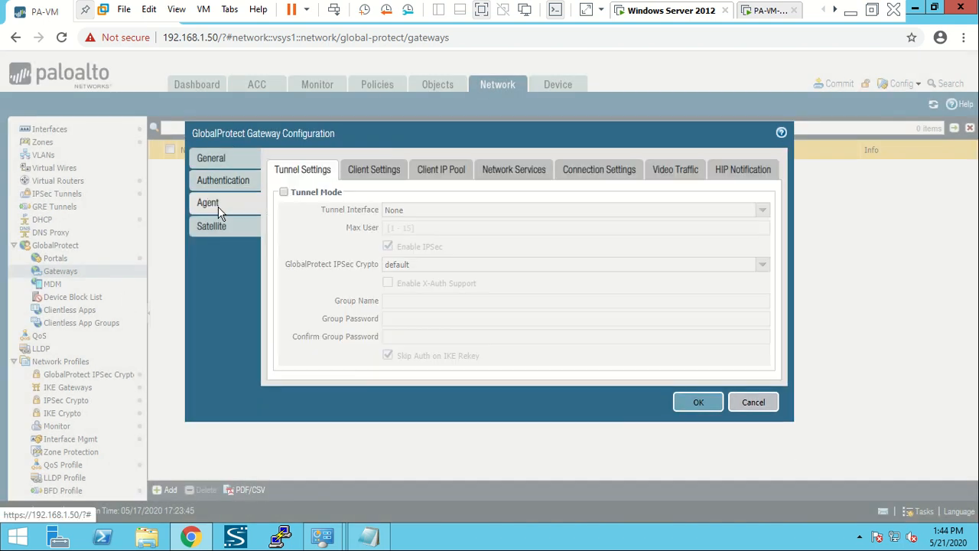
left_click(284, 193)
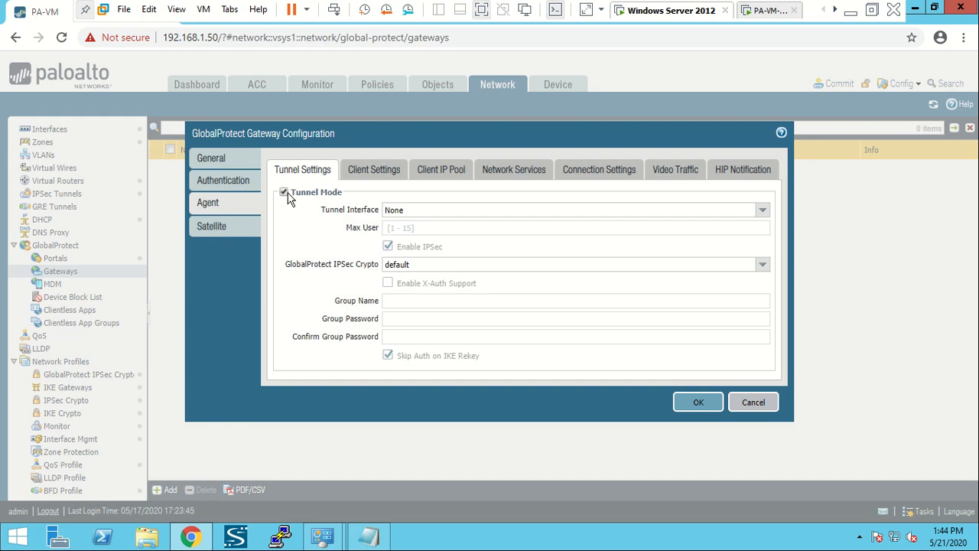
left_click(763, 215)
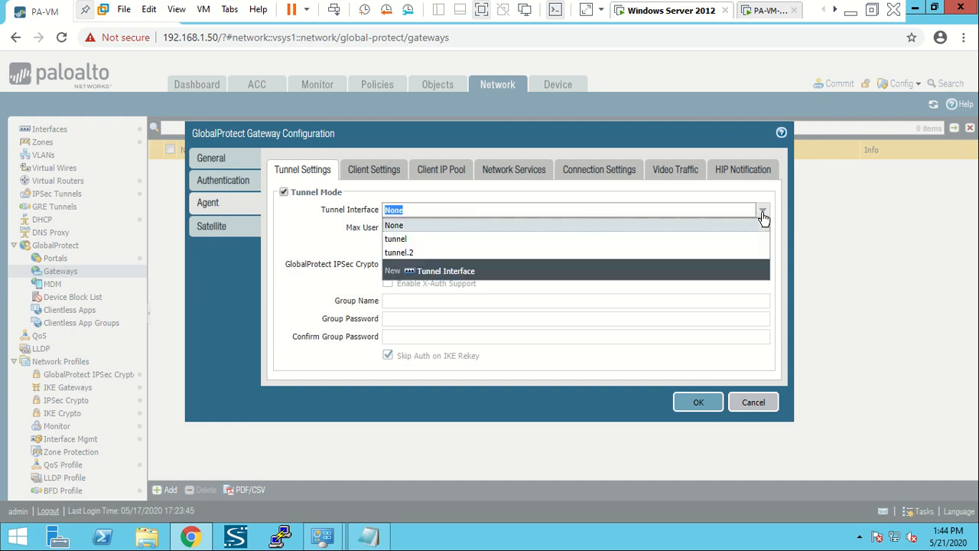
left_click(396, 252)
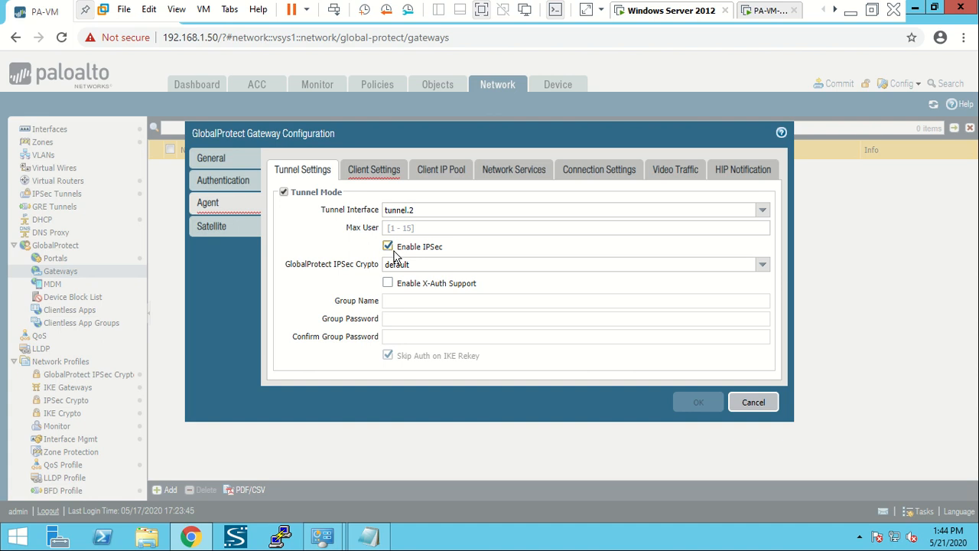
- Add a client settings config named Clinet_Config with the IP pool 10.10.10.10-10.10.10.20
left_click(358, 178)
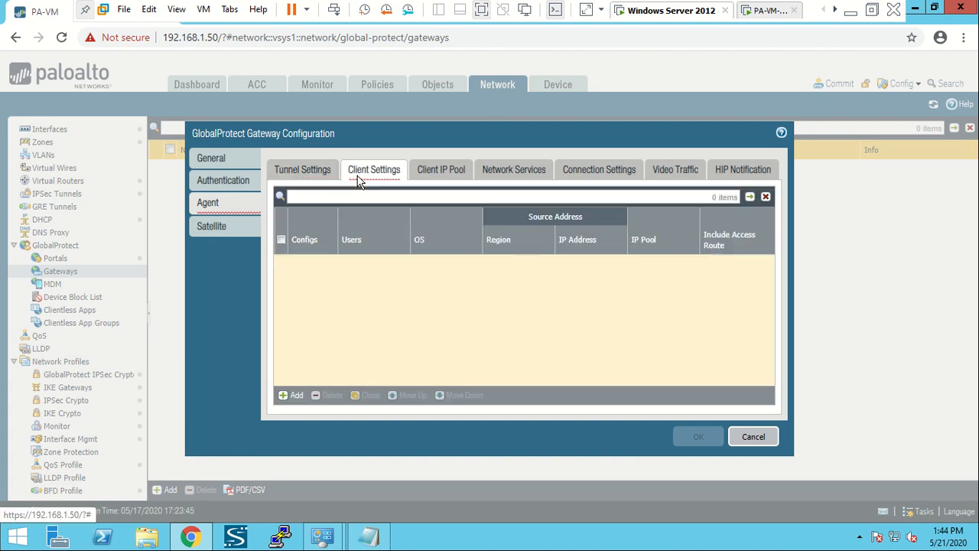
left_click(301, 401)
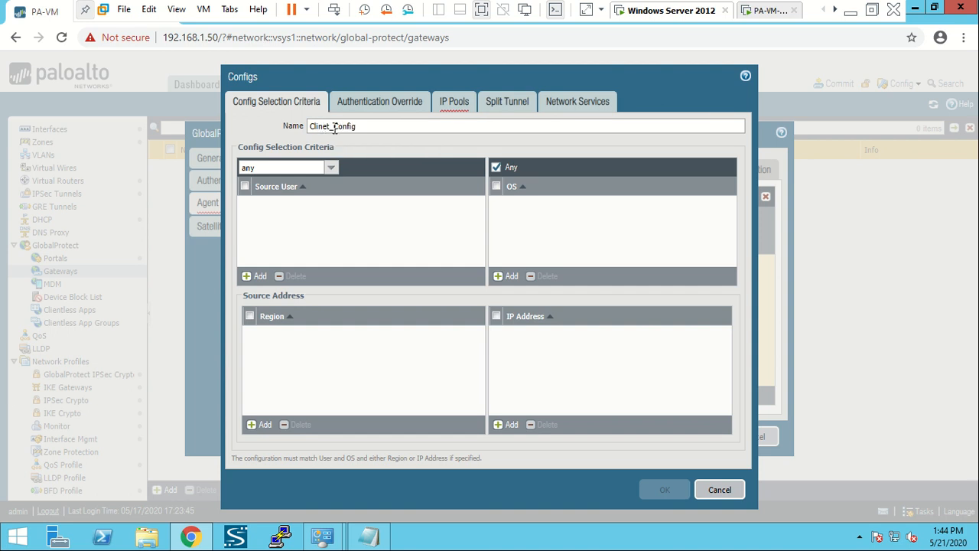
left_click(426, 102)
left_click(449, 107)
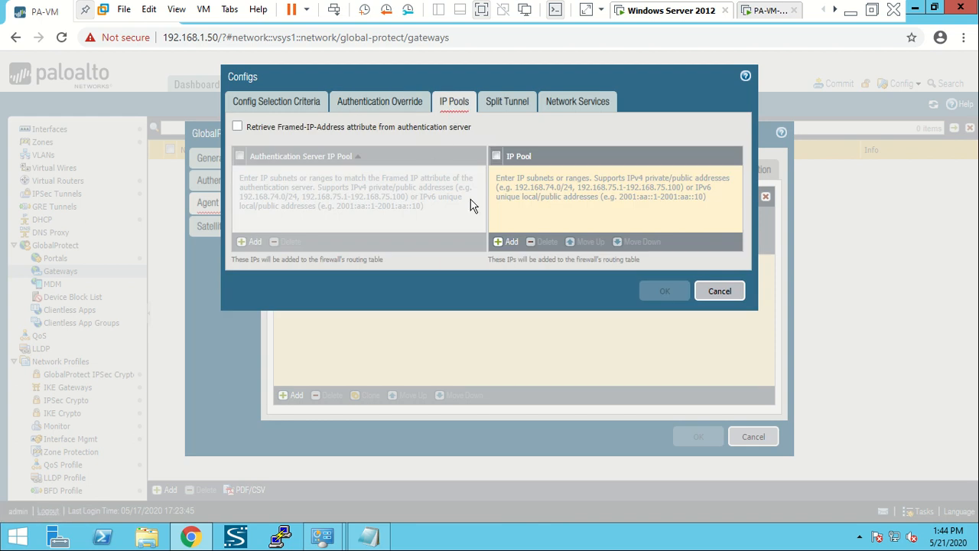
left_click(506, 242)
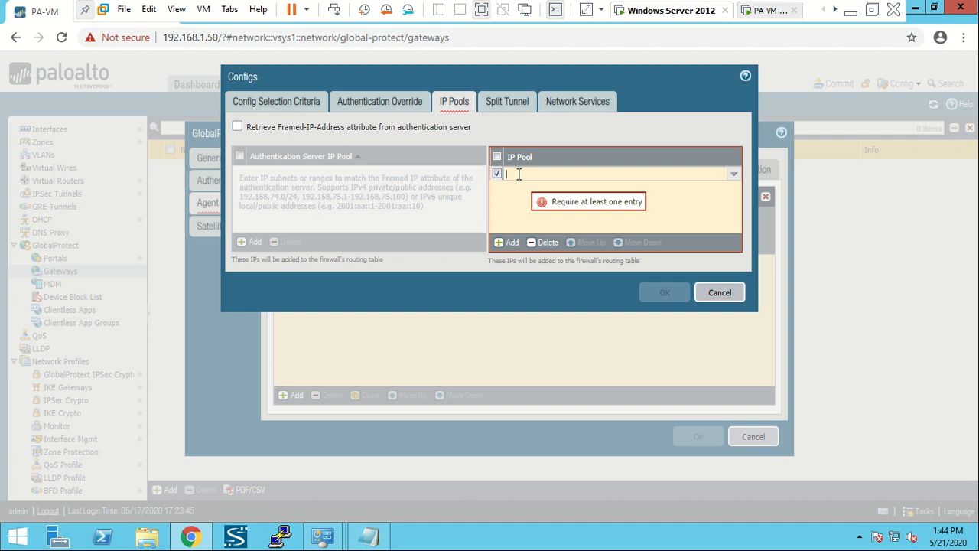
type("10")
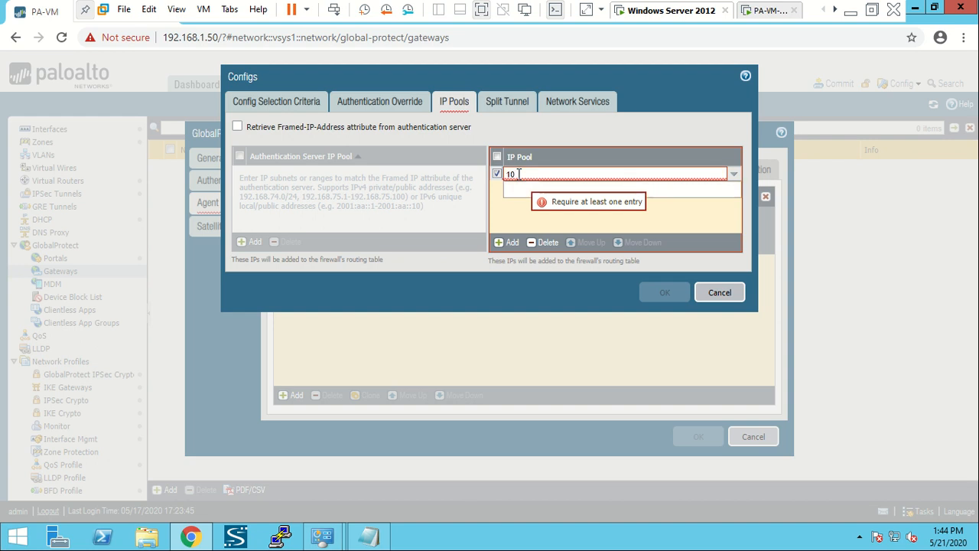
type(".10.10")
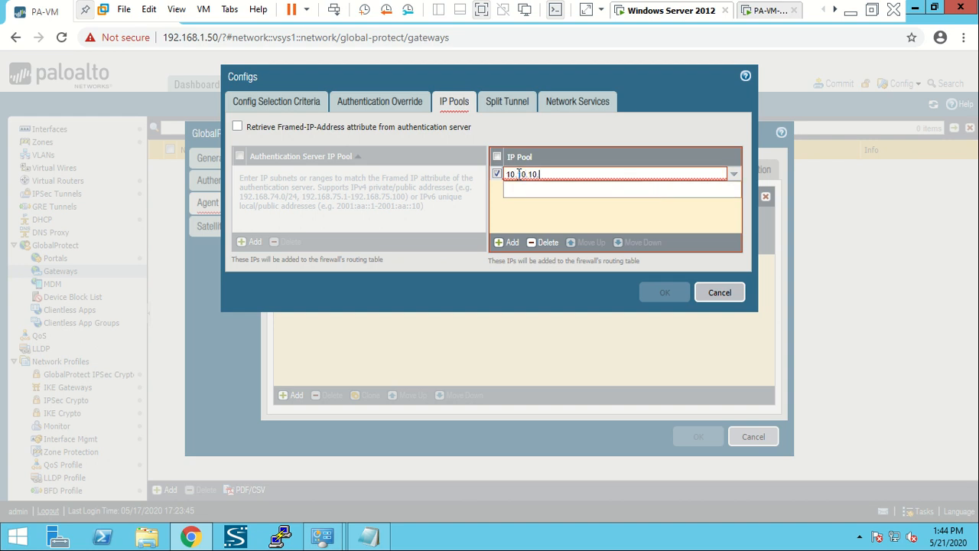
type(".10-10.10.10.20")
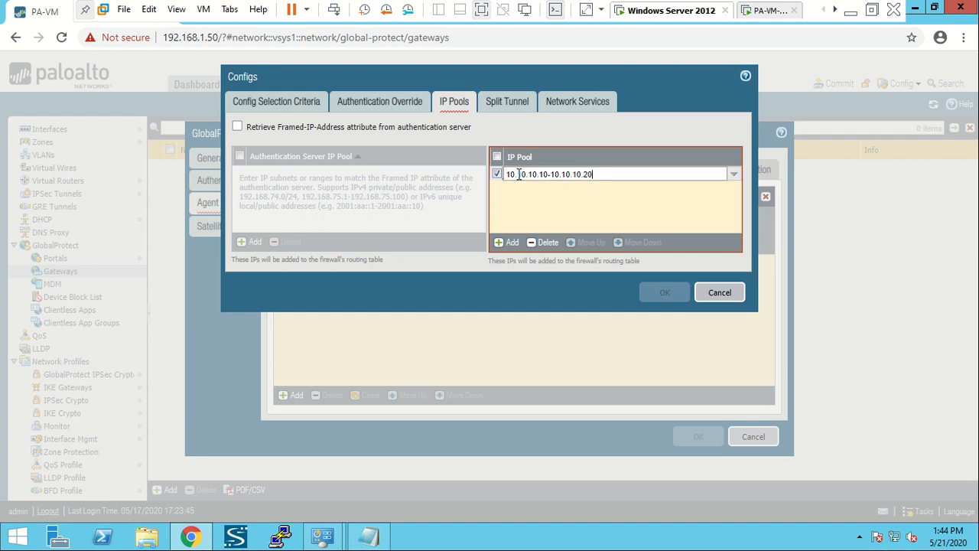
left_click(519, 175)
type("1")
left_click(546, 219)
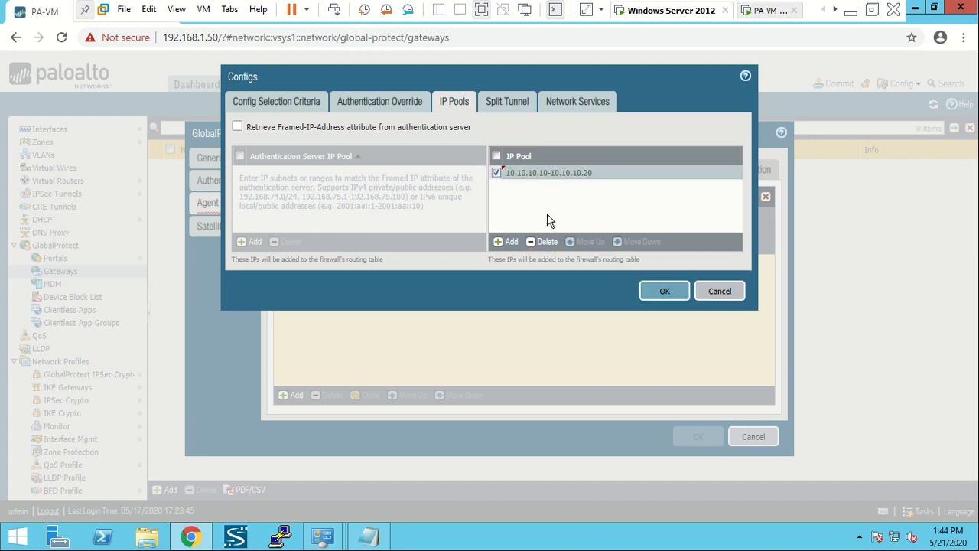
- Turn on no direct access to local network for the client config's split tunnel, then save the config and the gateway
left_click(494, 101)
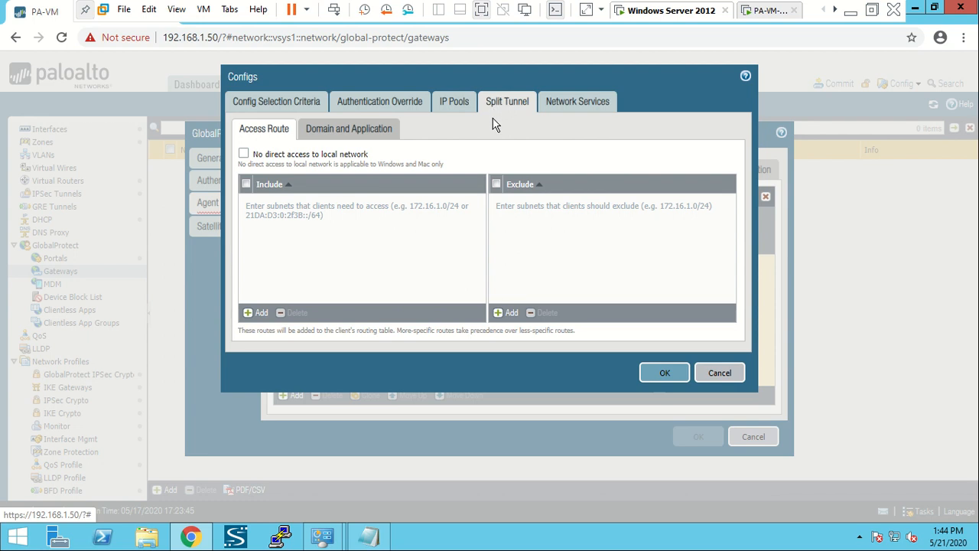
left_click(245, 155)
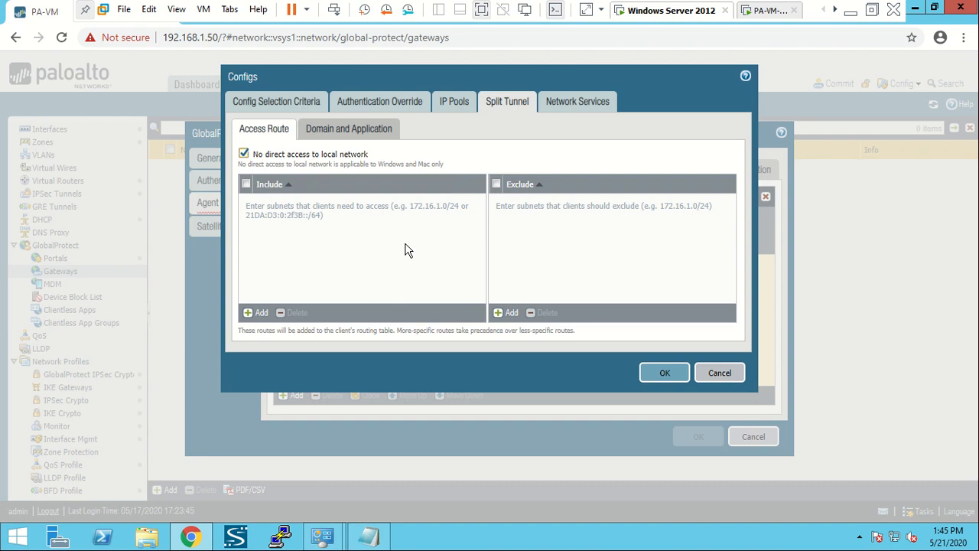
left_click(662, 372)
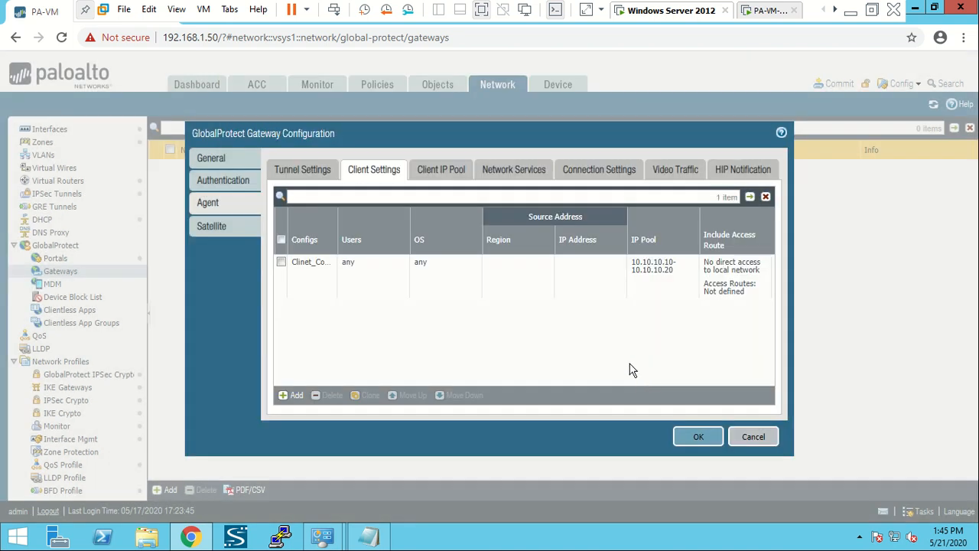
left_click(698, 439)
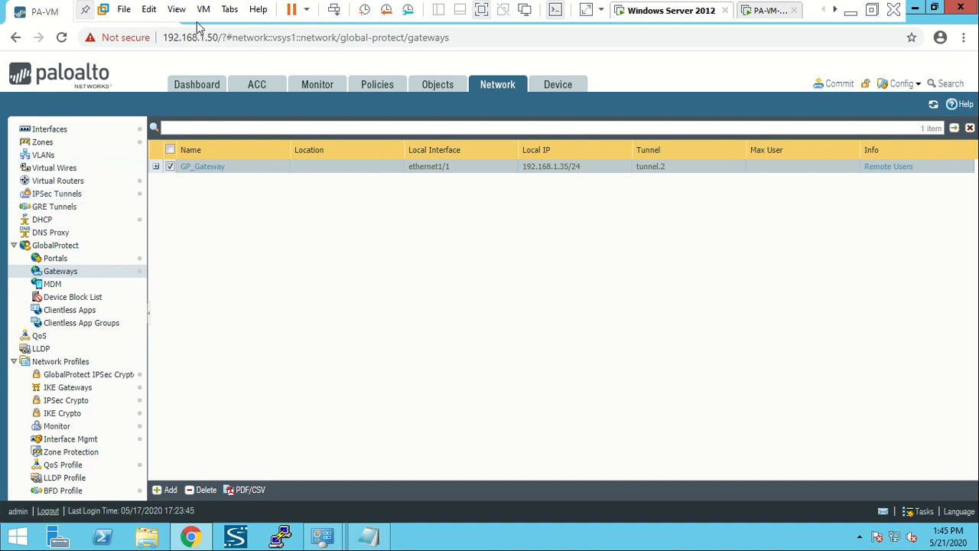
left_click(934, 7)
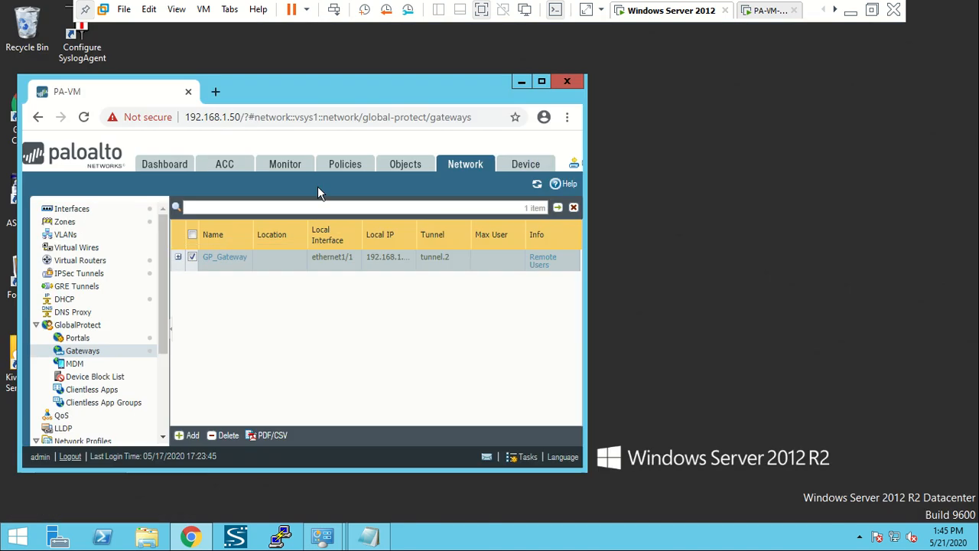
left_click(213, 91)
left_click(206, 114)
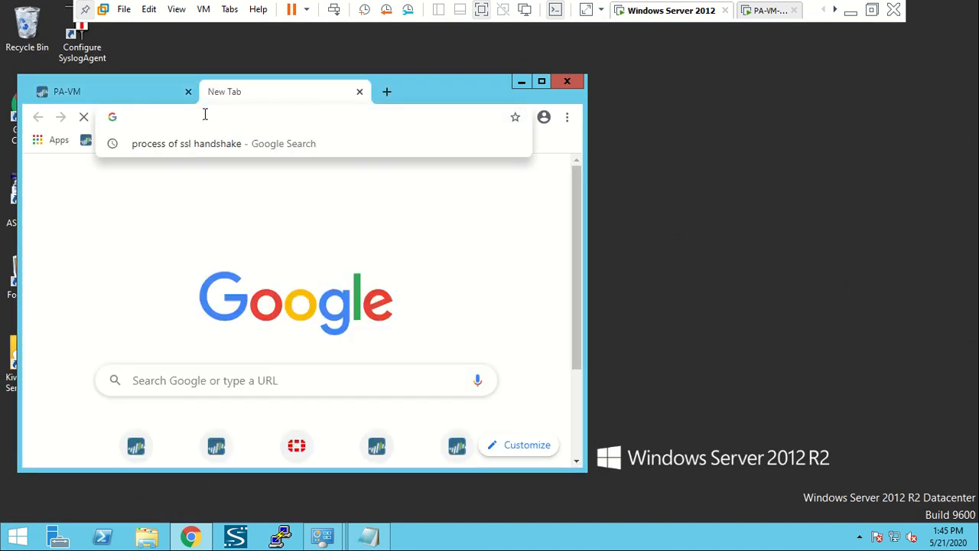
type("https://192.168.230.252")
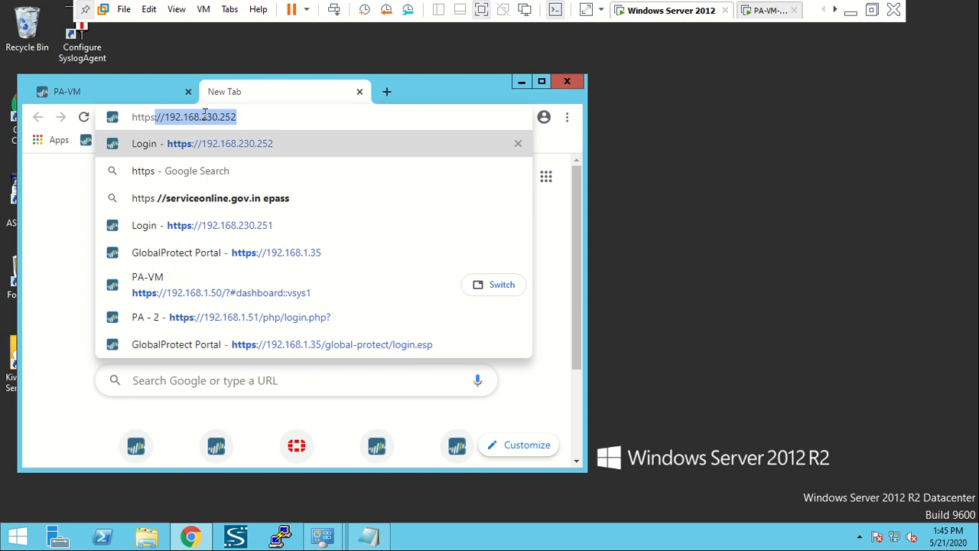
left_click(107, 91)
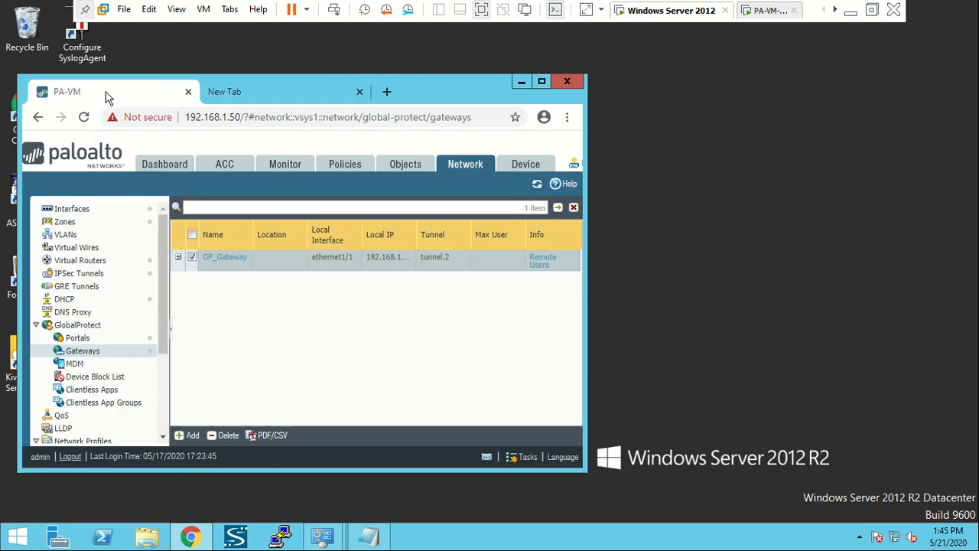
left_click(543, 79)
- Commit all pending changes to the firewall's running configuration
left_click(835, 84)
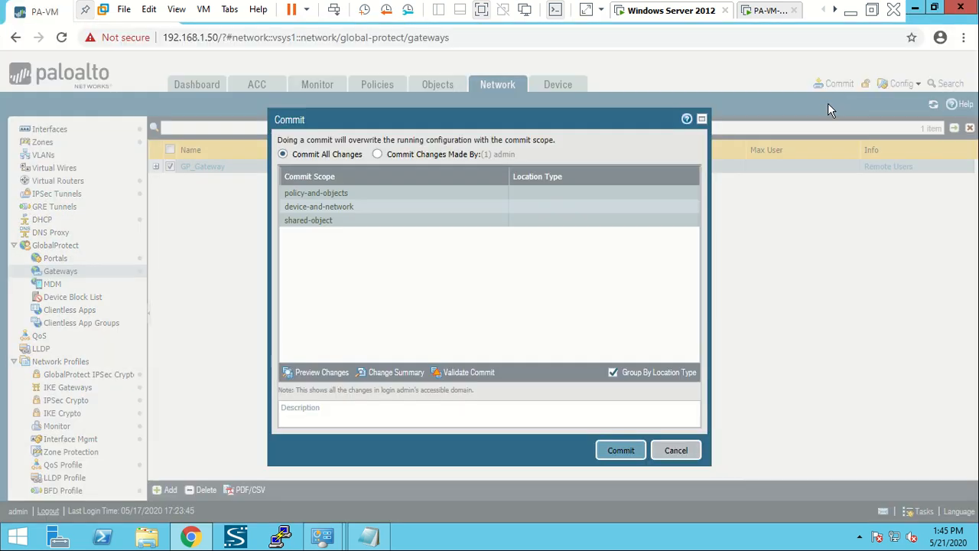
left_click(613, 452)
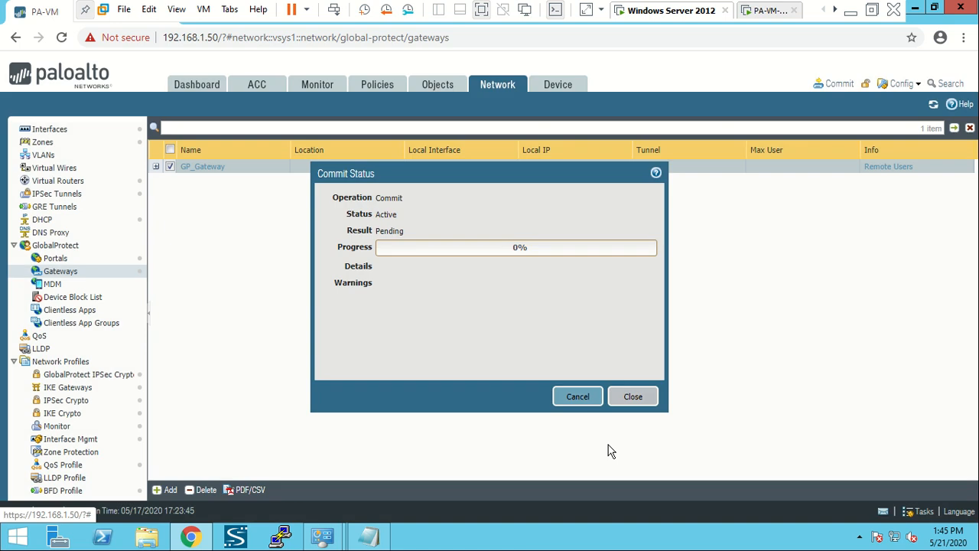
- Show the user accounts in the firewall's local user database
left_click(542, 89)
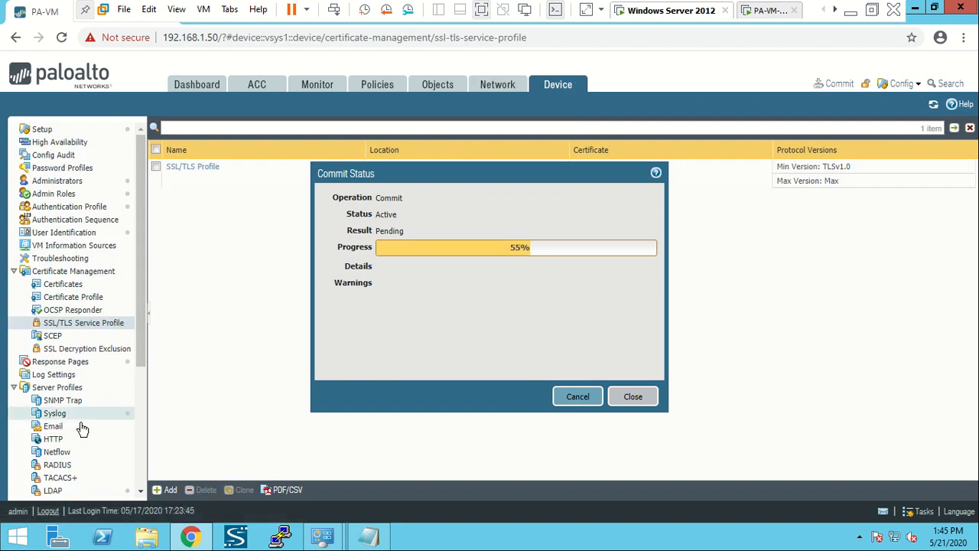
scroll(86, 395, "down", 4)
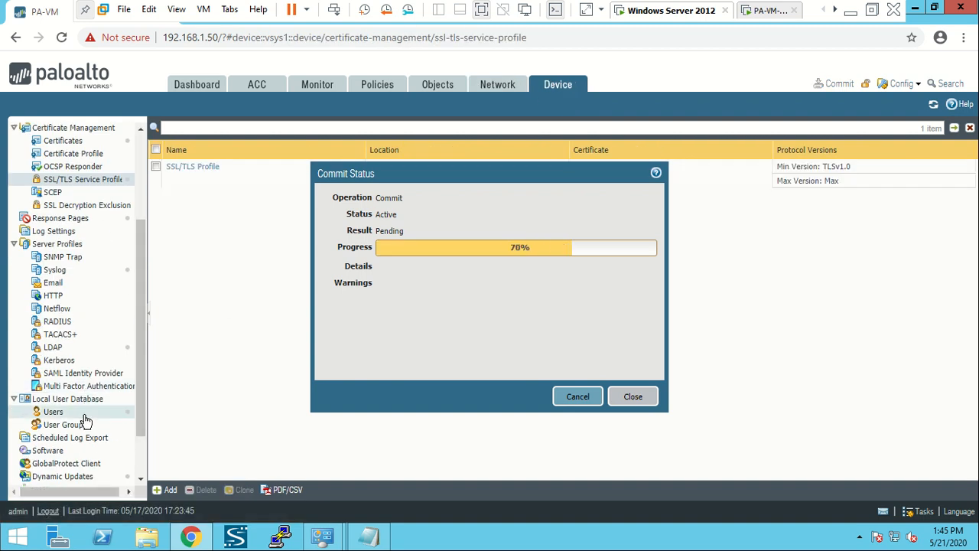
left_click(84, 416)
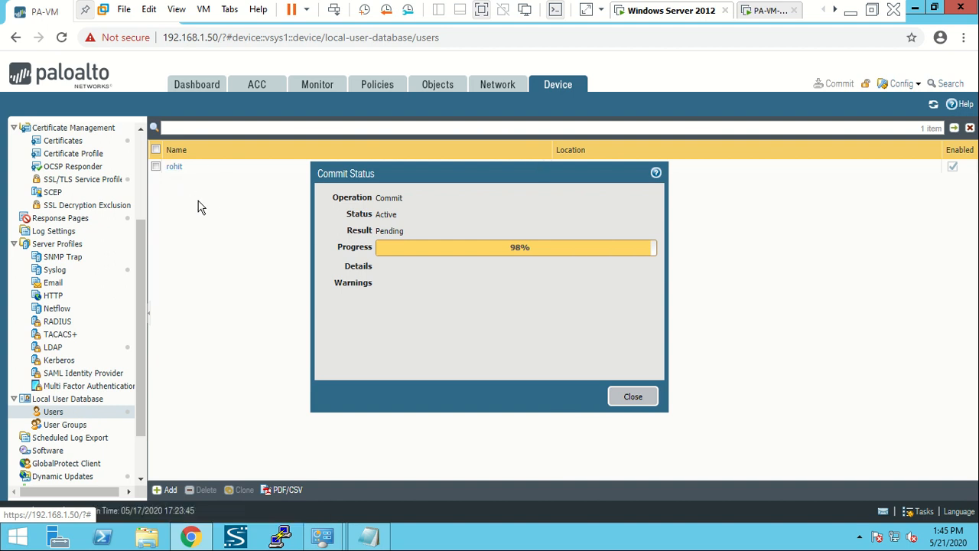
- Try to delete the existing user account from the firewall's local user database
left_click(157, 166)
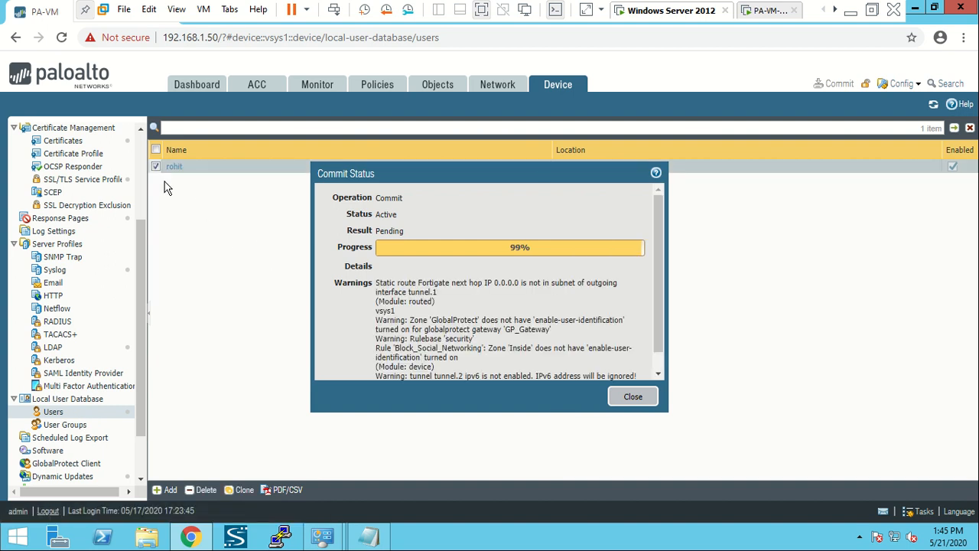
left_click(204, 489)
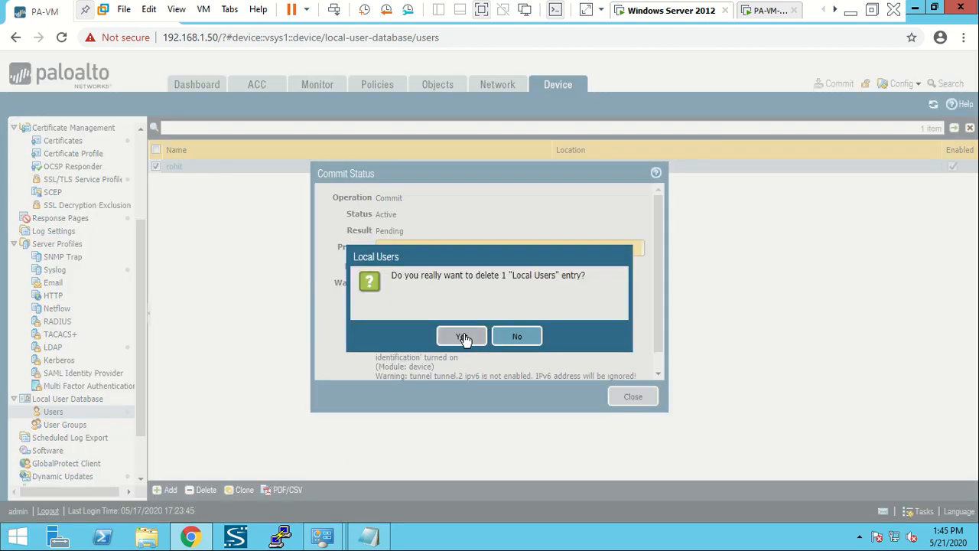
left_click(462, 335)
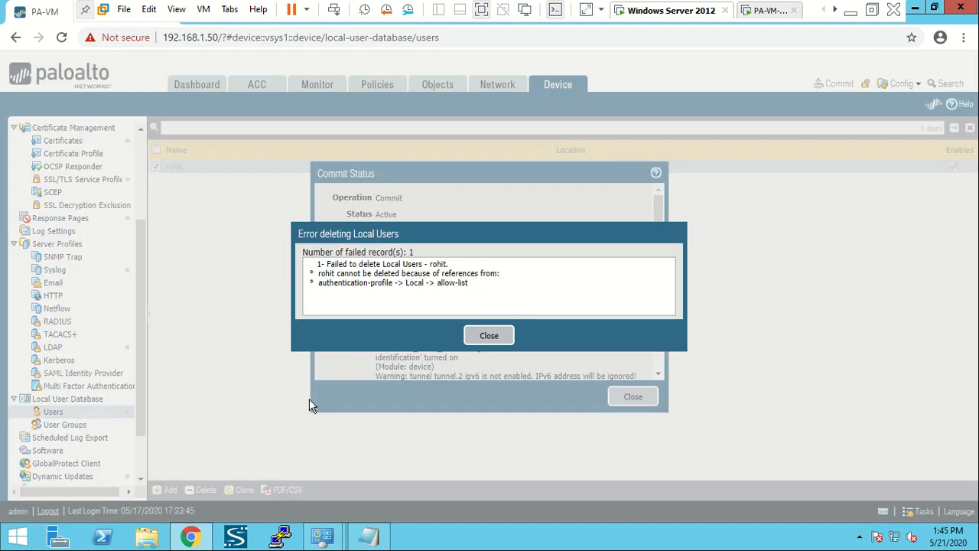
left_click(488, 338)
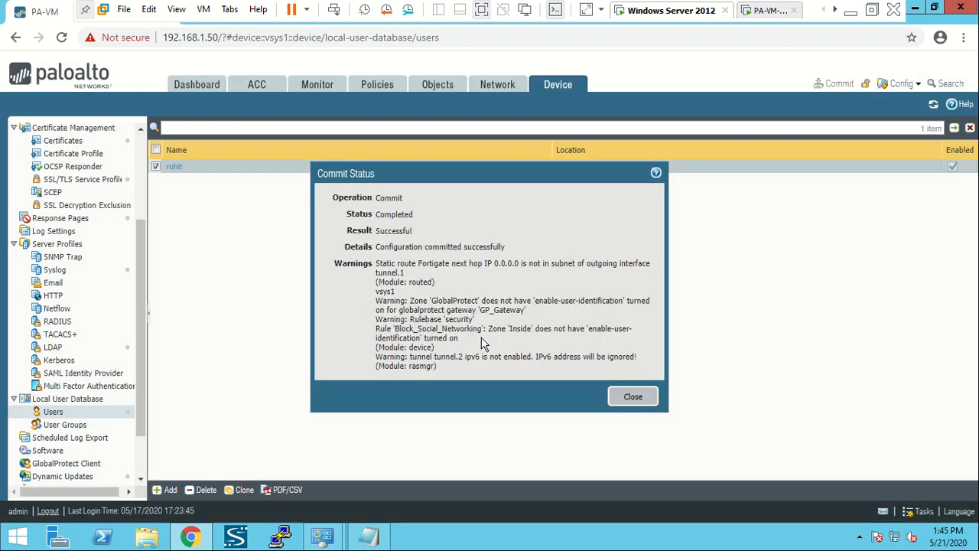
- Add an enabled user to the local user database, entering the username and the account password with its confirmation
left_click(621, 398)
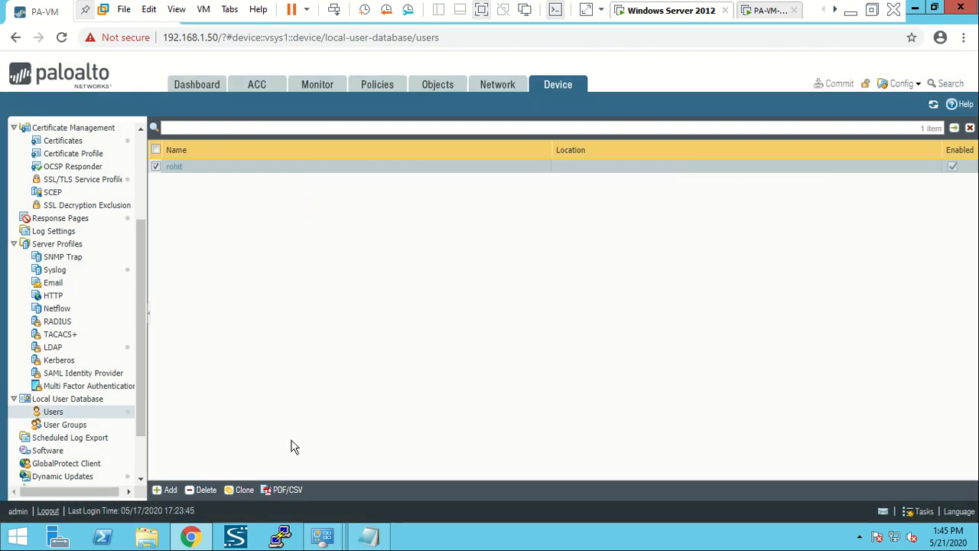
left_click(164, 490)
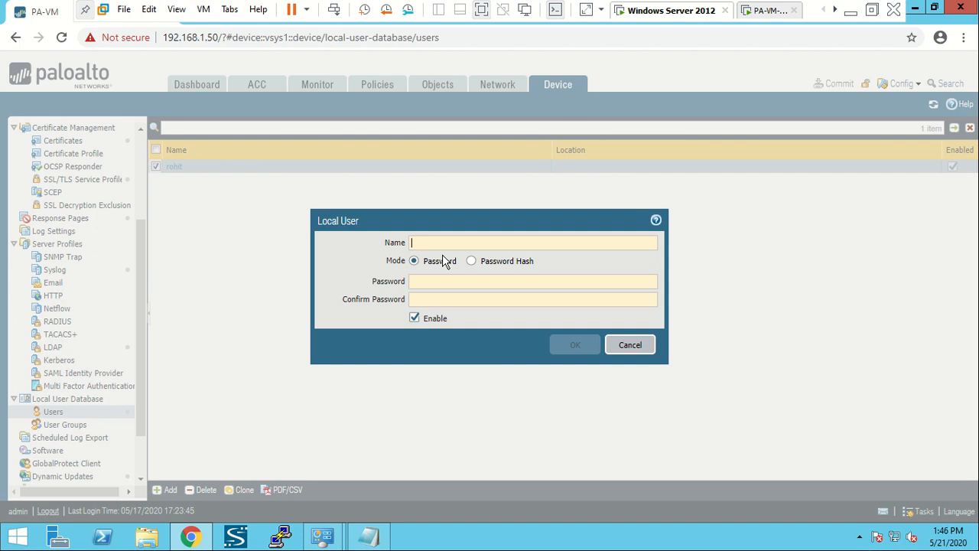
type("Robert")
left_click(446, 261)
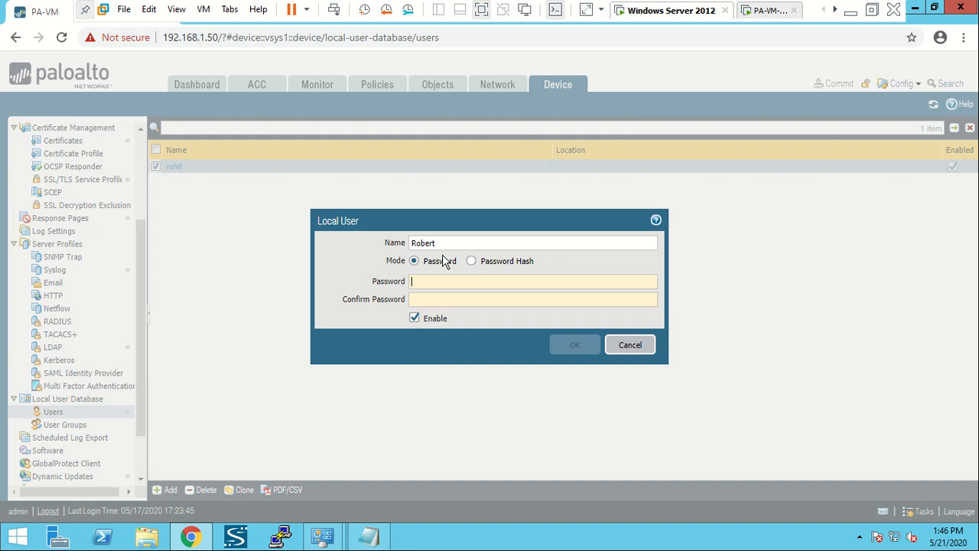
type("*******")
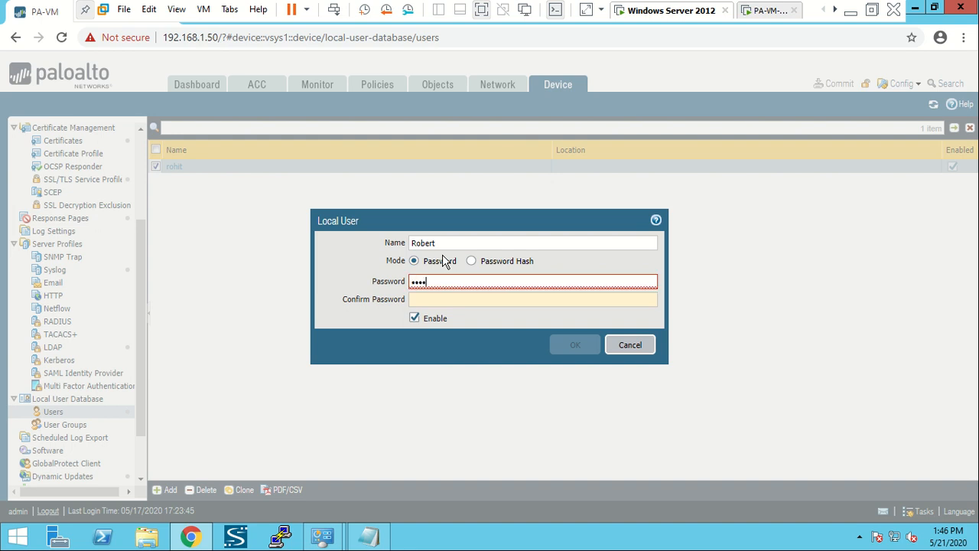
key("Tab")
type("***")
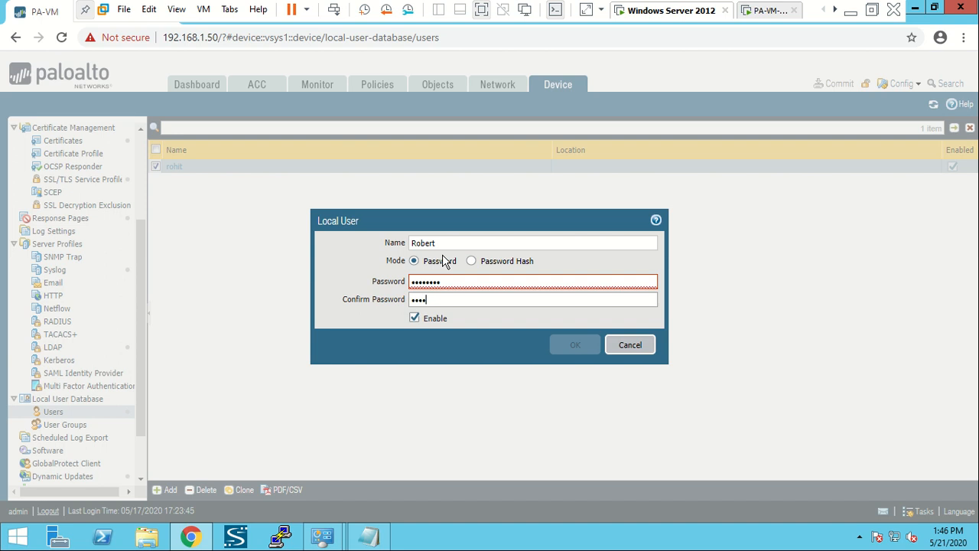
type("*****")
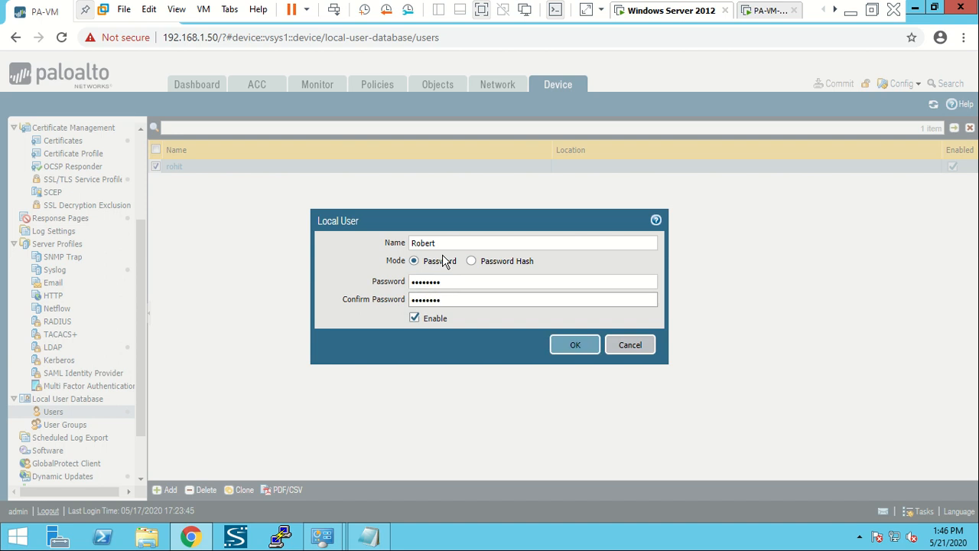
left_click(577, 347)
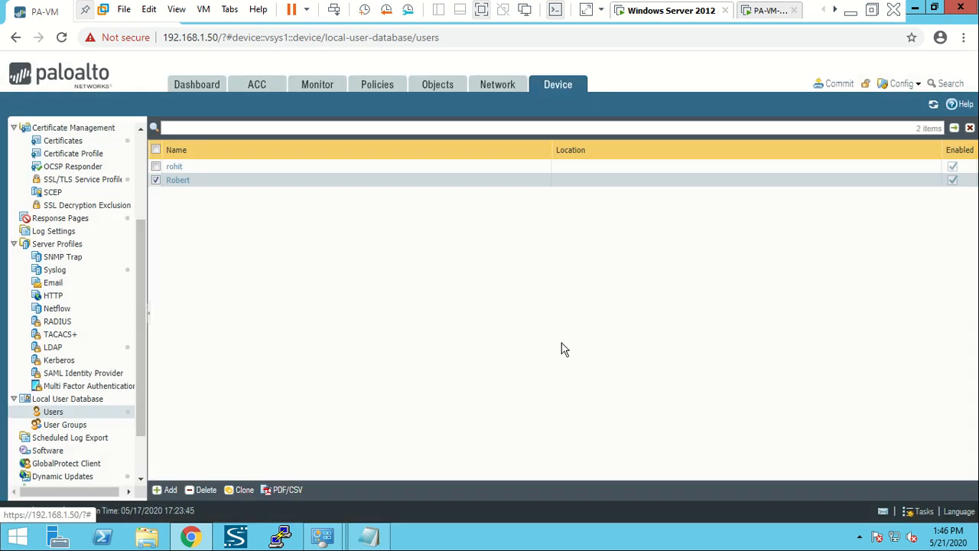
- Commit the new local user account to the firewall's running configuration
left_click(837, 86)
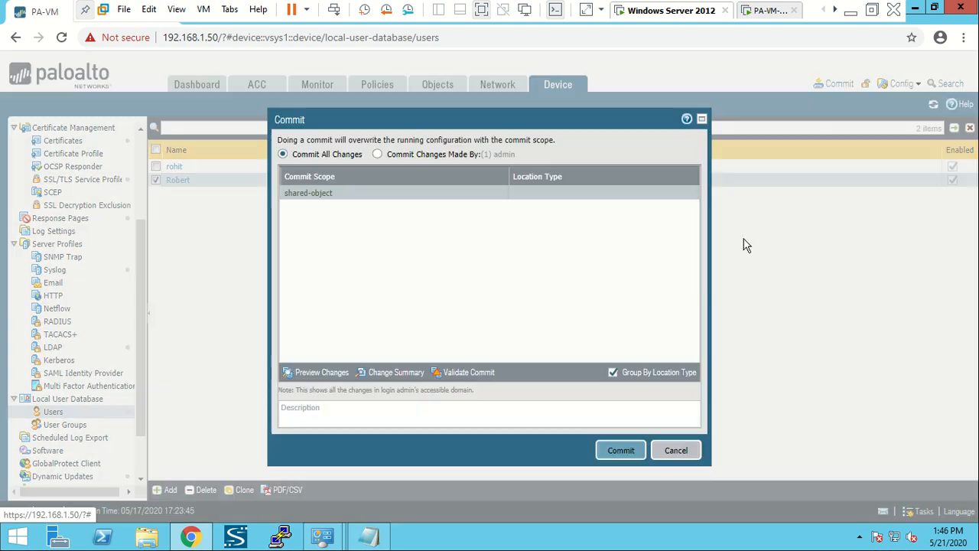
left_click(621, 450)
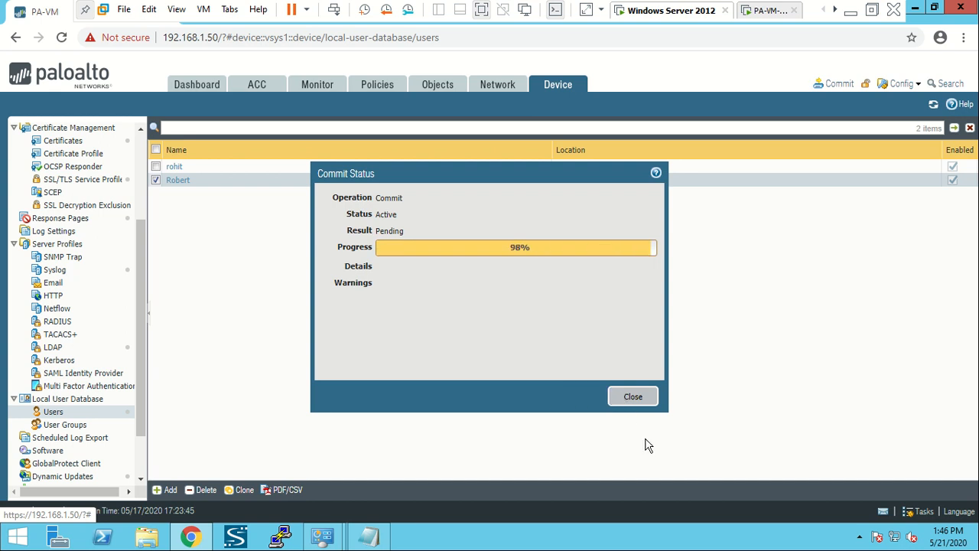
left_click(633, 396)
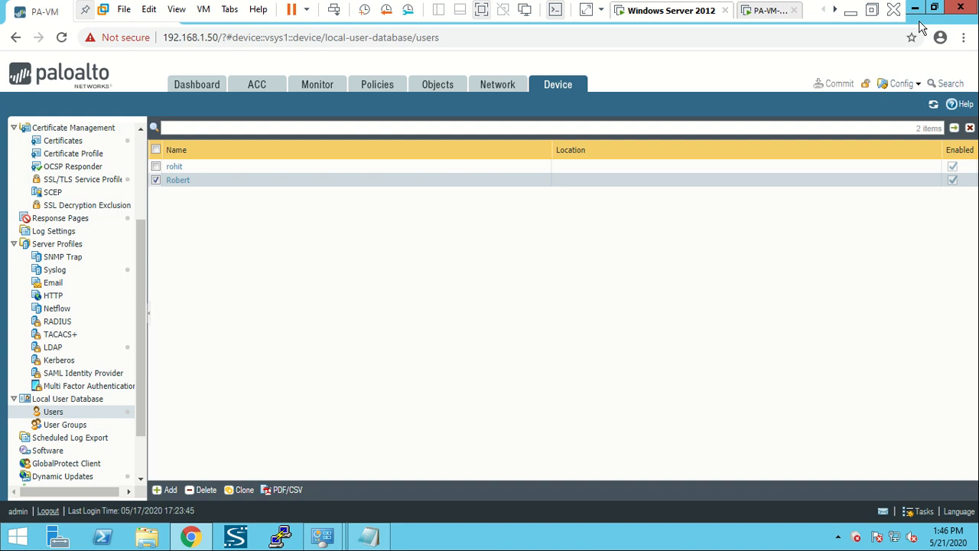
left_click_drag(919, 22, 935, 56)
left_click(699, 50)
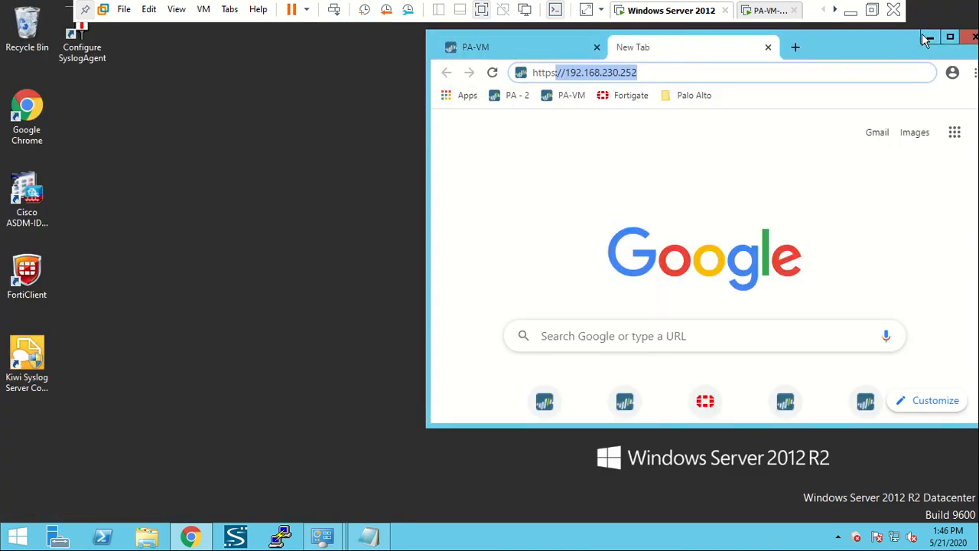
left_click(950, 37)
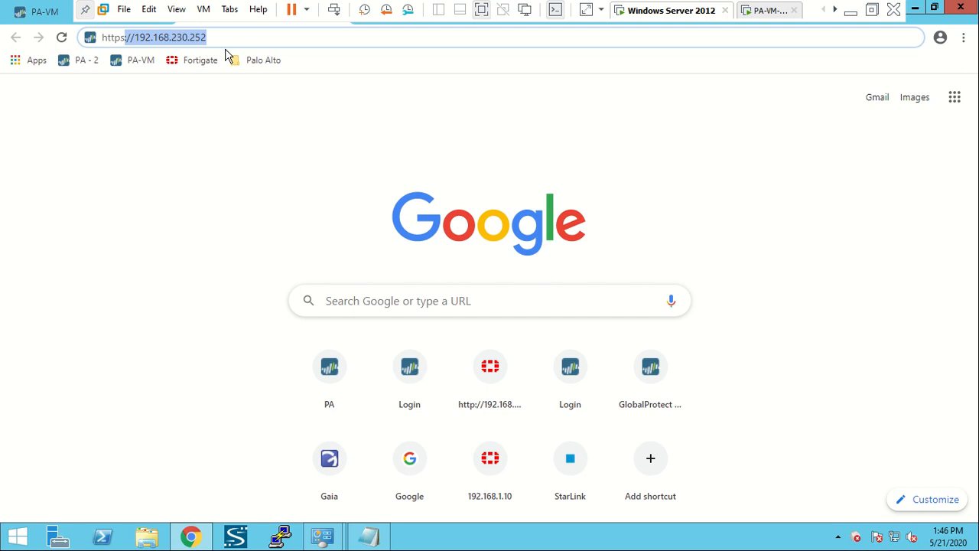
key("BackSpace")
type("httpshtt")
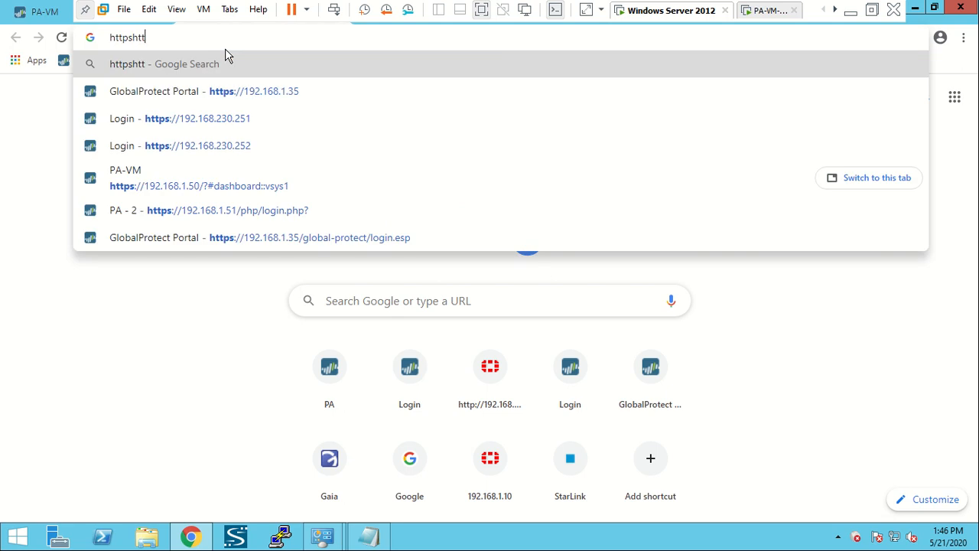
key("BackSpace")
key("BackSpace")
key("BackSpace")
type("s")
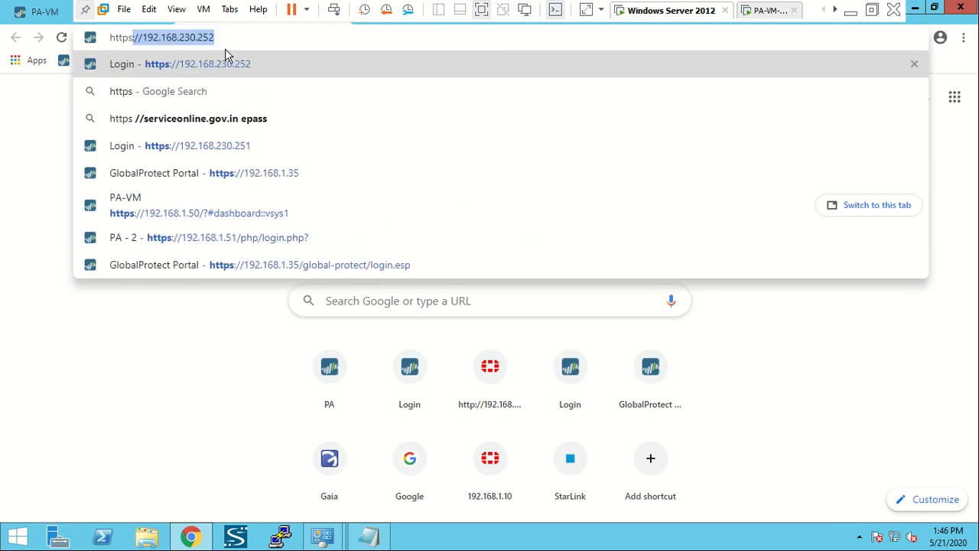
type("://192")
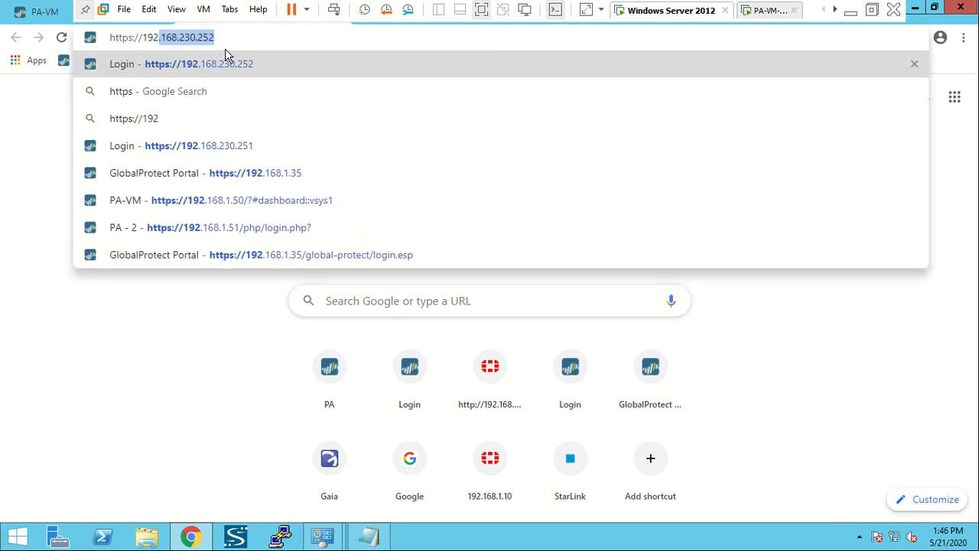
type(".168.")
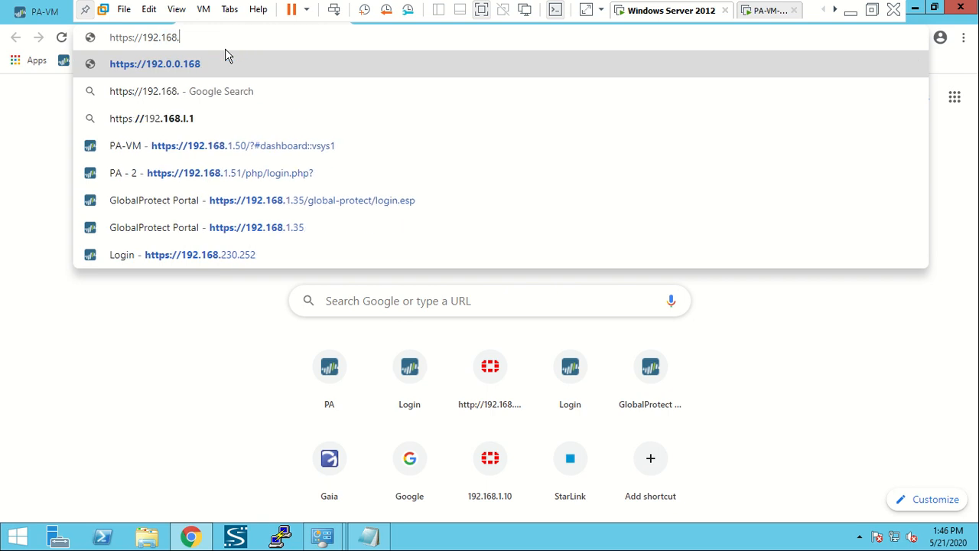
type("1.35")
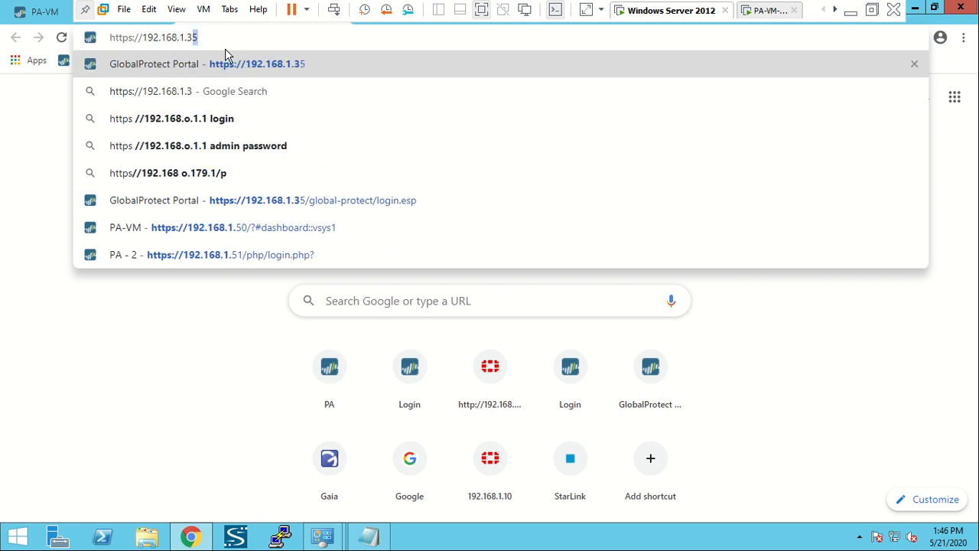
key("Return")
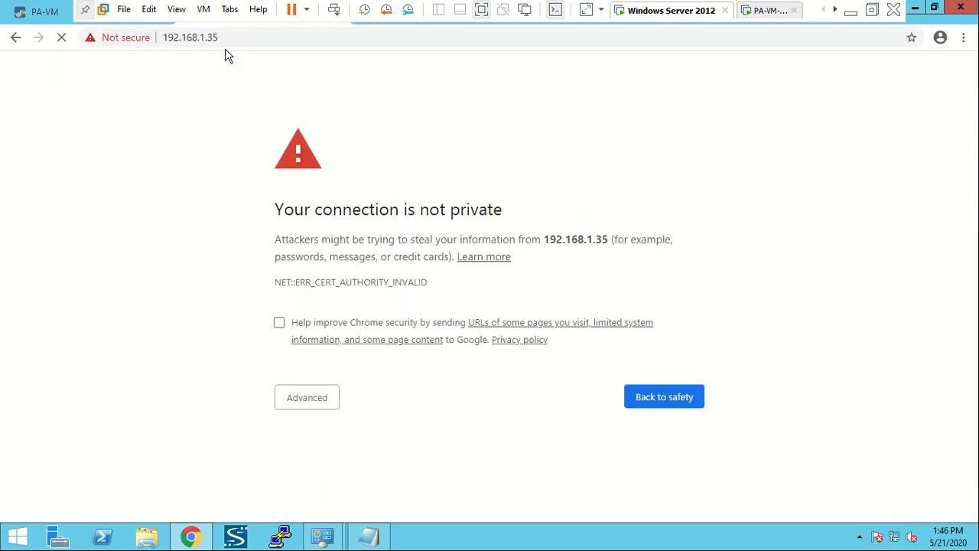
left_click(323, 405)
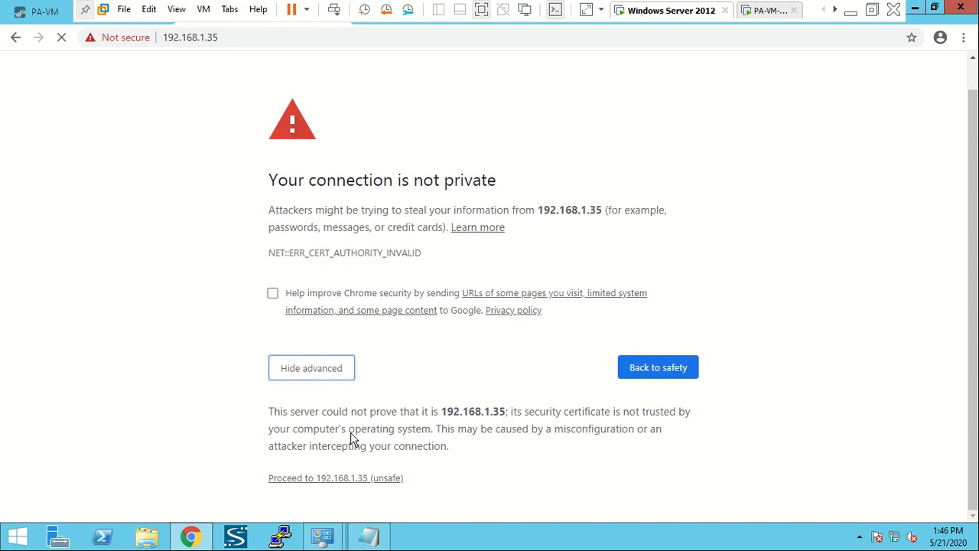
left_click(344, 481)
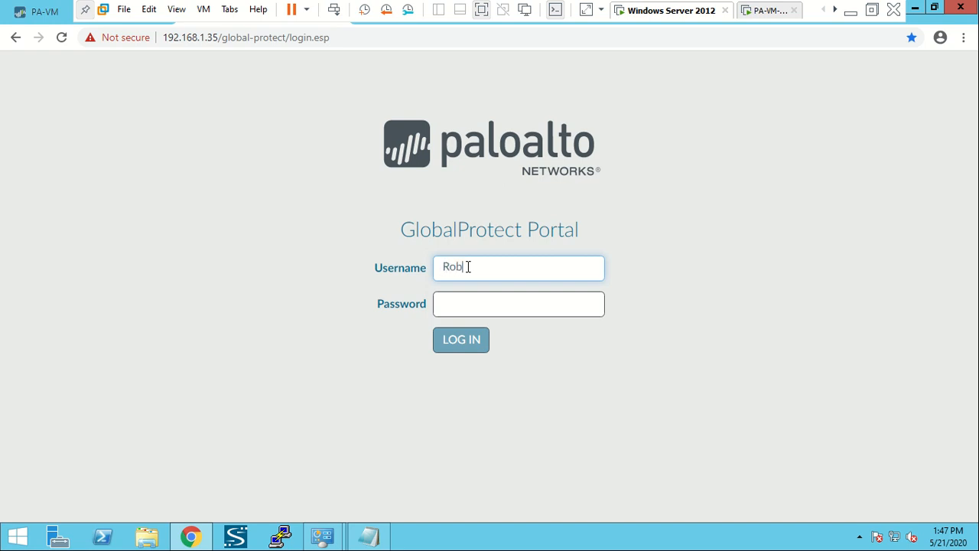
- Log in to the GlobalProtect portal with the new local user's username and account password
key("Tab")
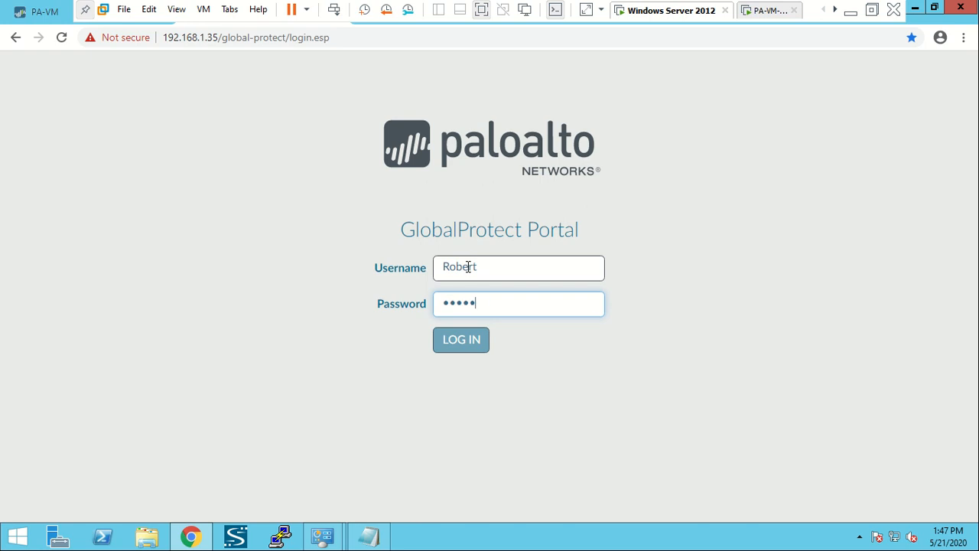
left_click(461, 340)
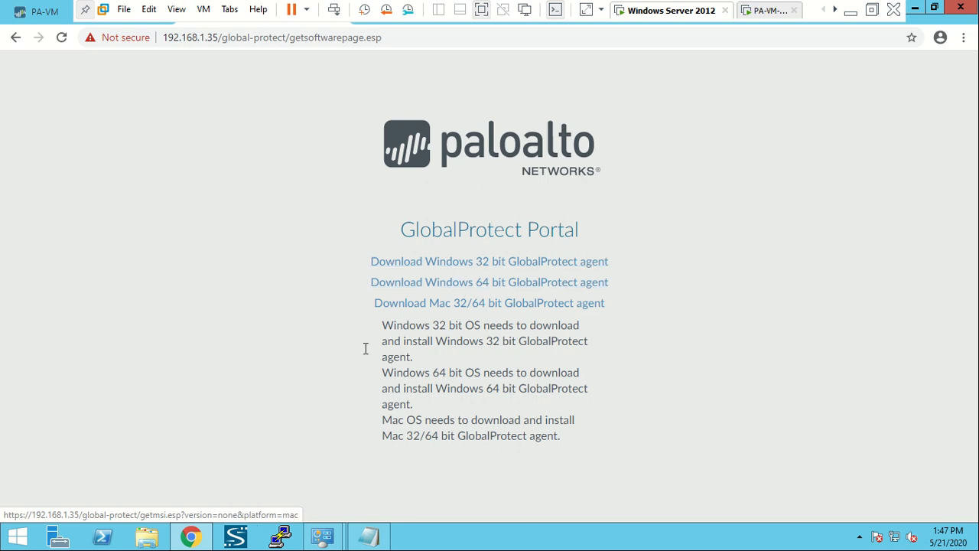
- Show the firewall's Software and GlobalProtect Client update pages, then return to the portal's agent download page
left_click(49, 14)
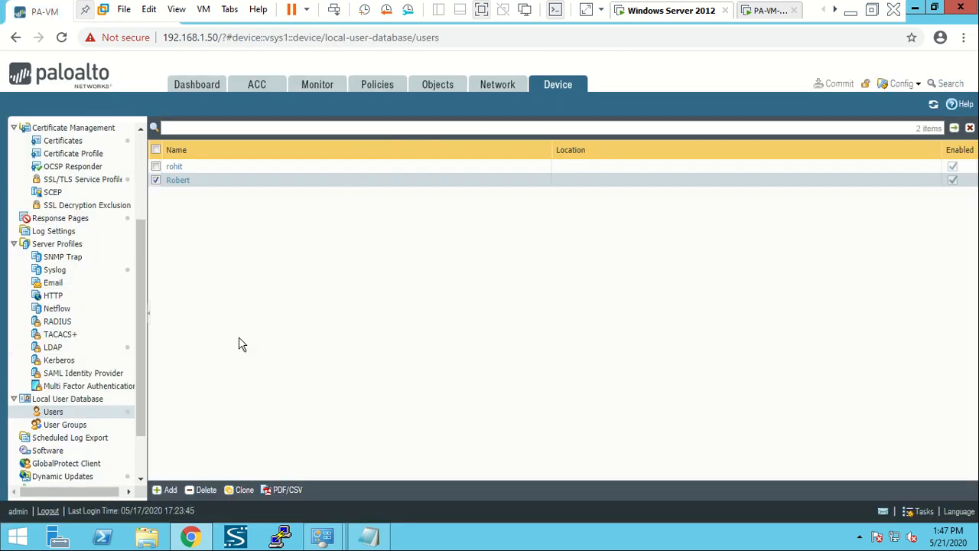
scroll(57, 386, "down", 2)
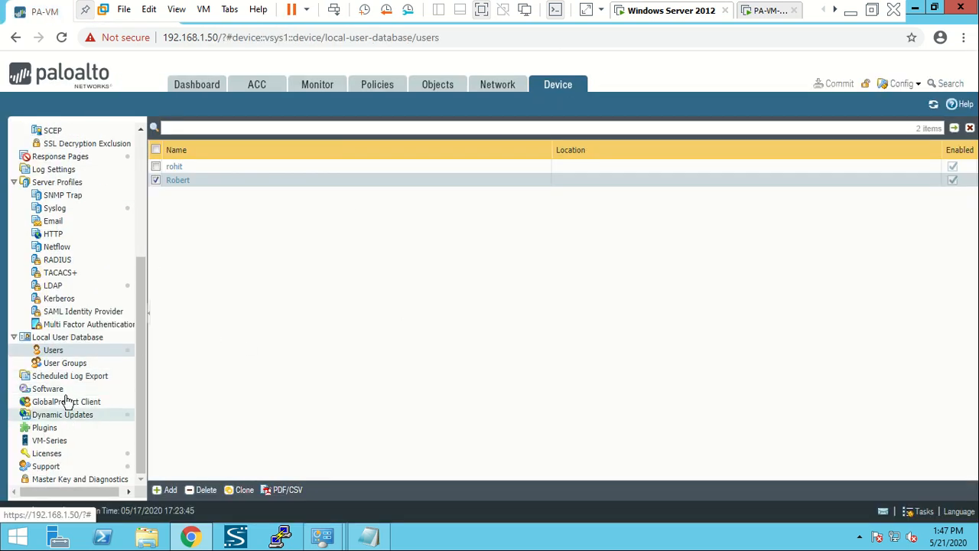
left_click(65, 389)
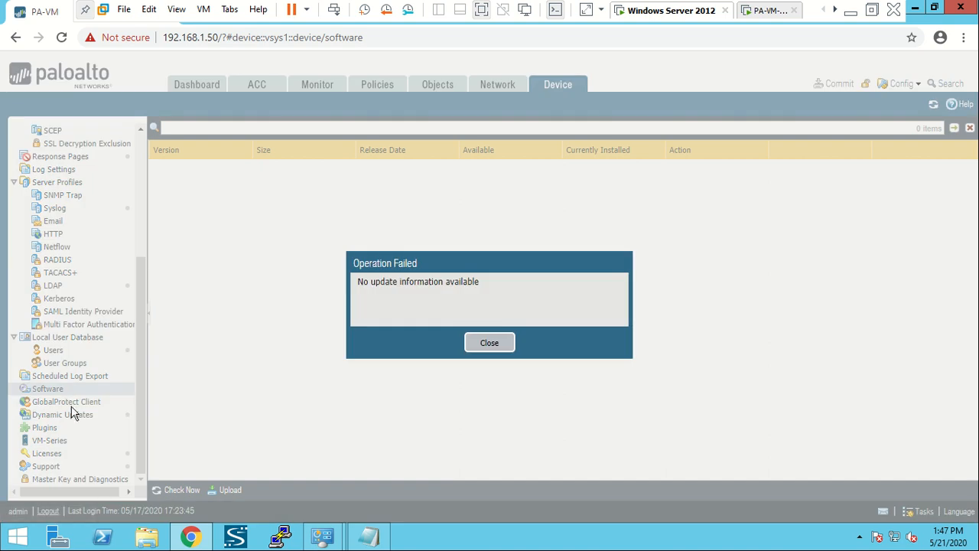
left_click(501, 348)
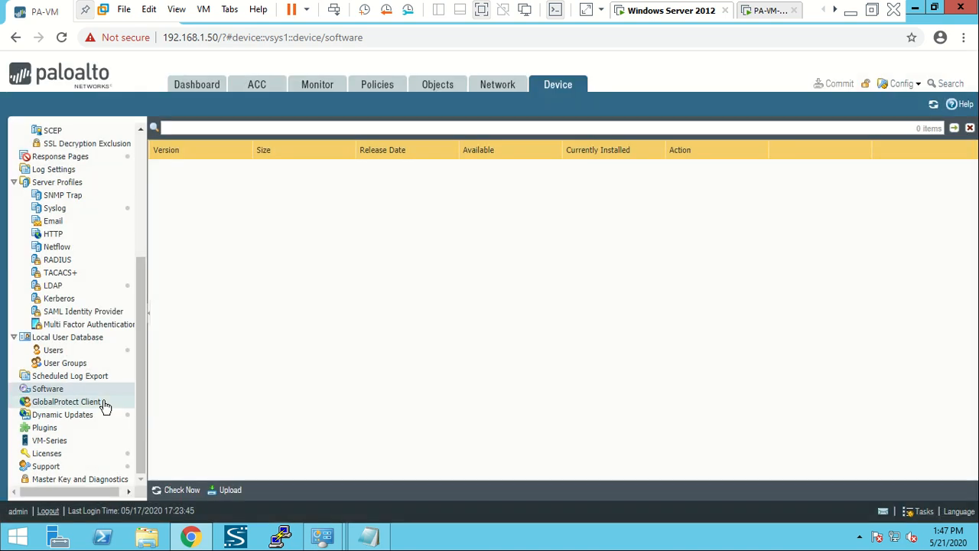
left_click(102, 404)
left_click(502, 345)
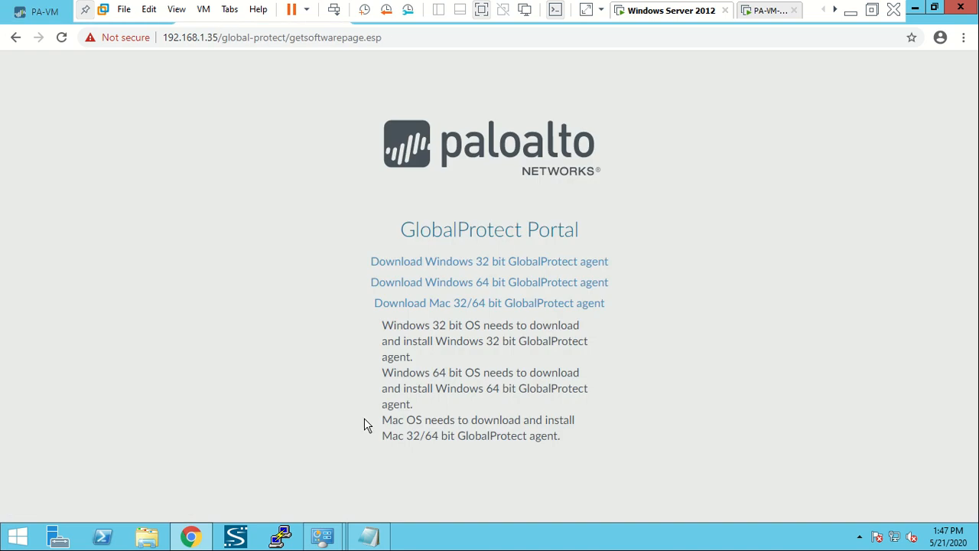
- Open the GlobalProtect agent and try to connect to portal 192.168.1.35, cancelling at the server certificate error
left_click(860, 536)
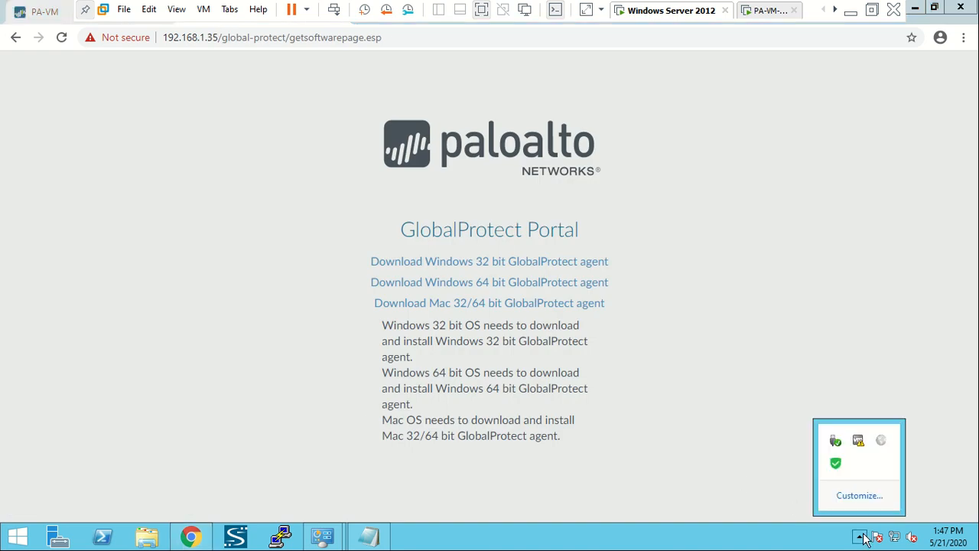
left_click(882, 442)
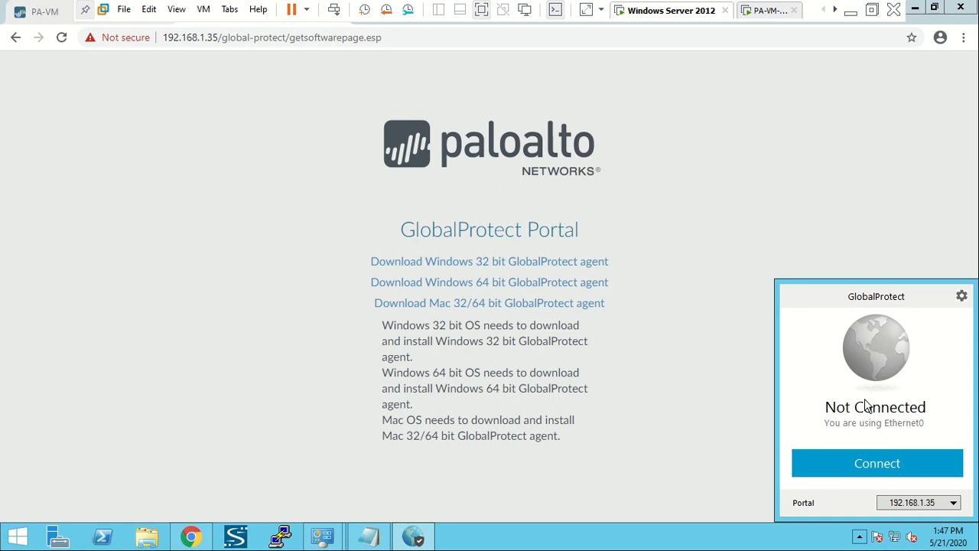
left_click(840, 461)
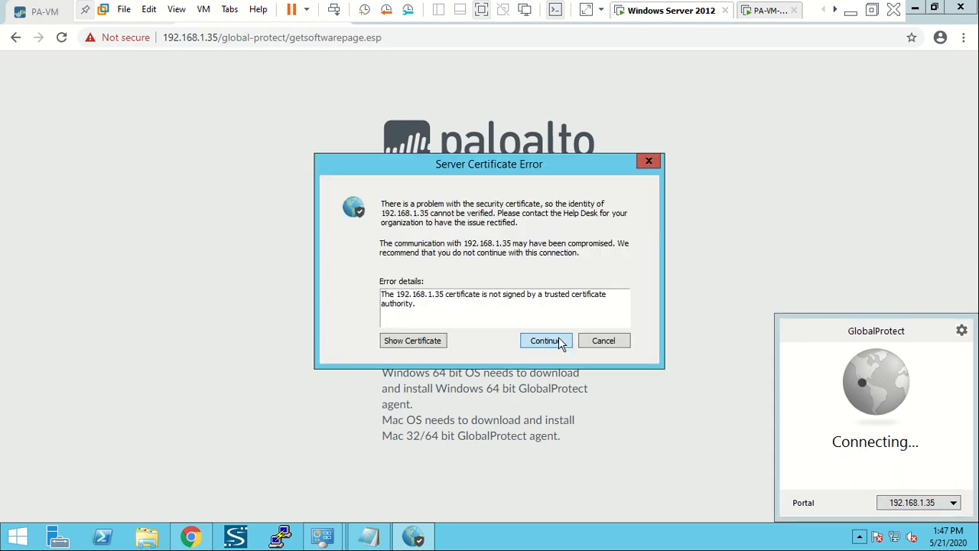
left_click(603, 342)
left_click(961, 296)
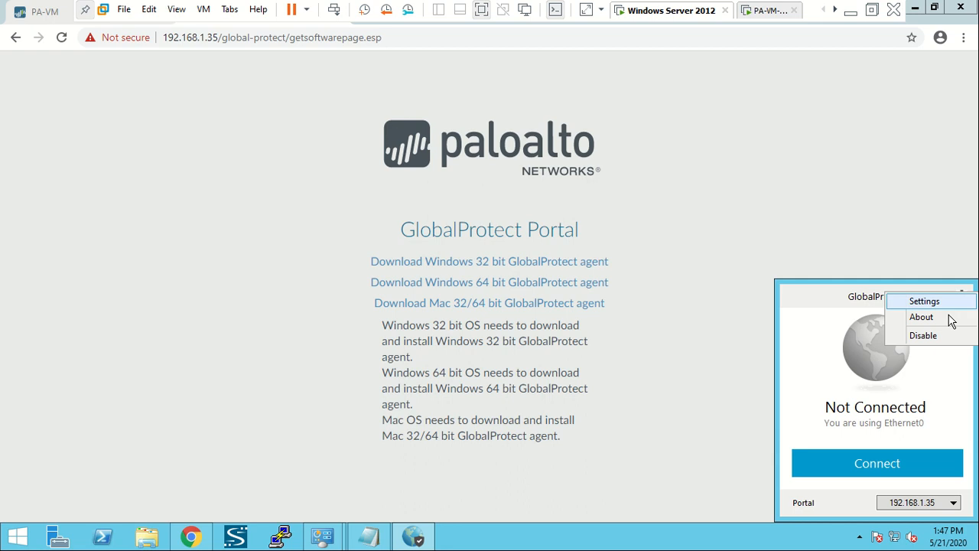
left_click(925, 302)
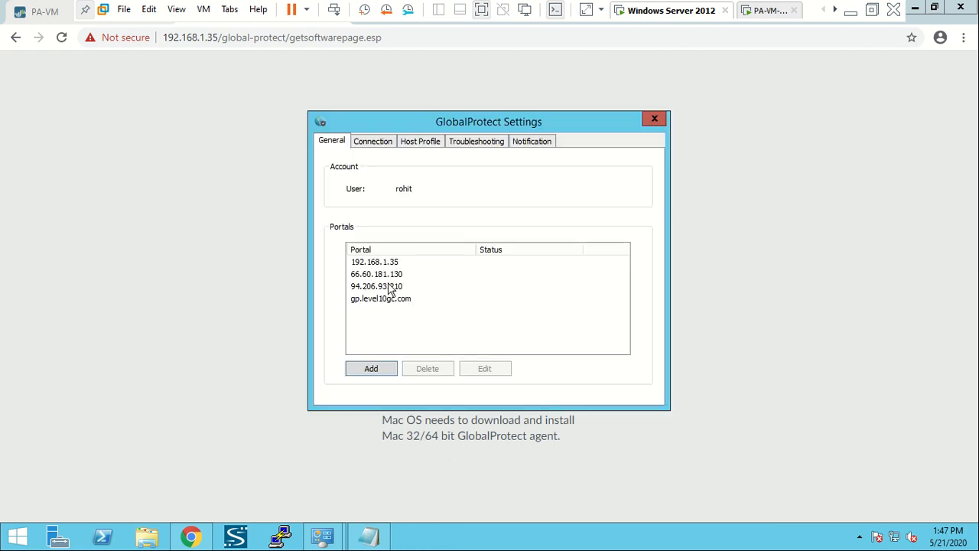
left_click(375, 262)
left_click(430, 370)
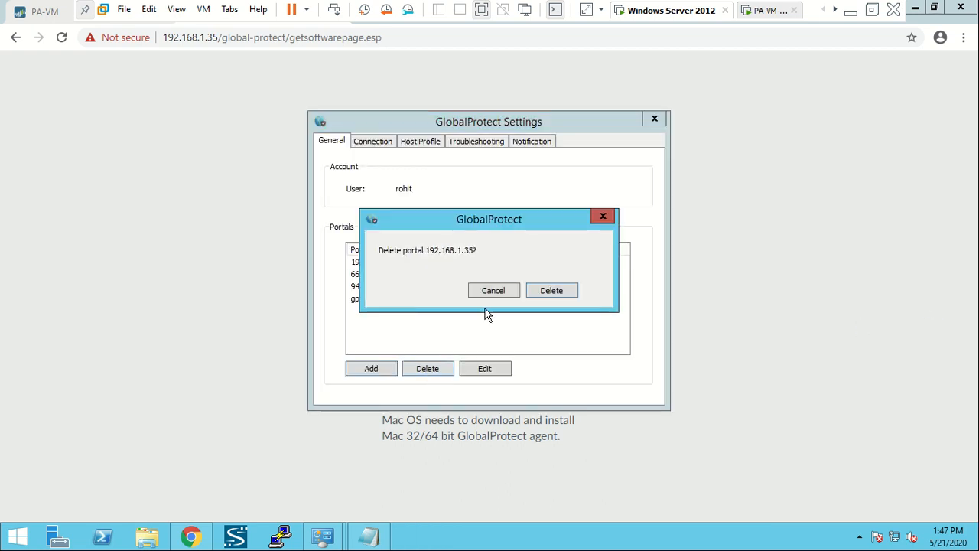
left_click(489, 293)
left_click(654, 120)
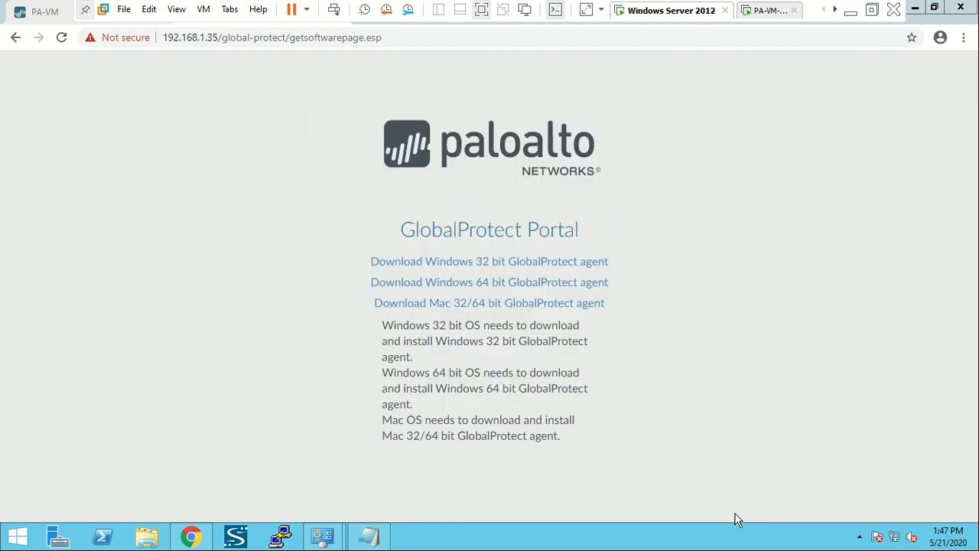
- Delete the portal 192.168.1.35 from the GlobalProtect agent's portal list and close its settings
left_click(858, 538)
left_click(881, 440)
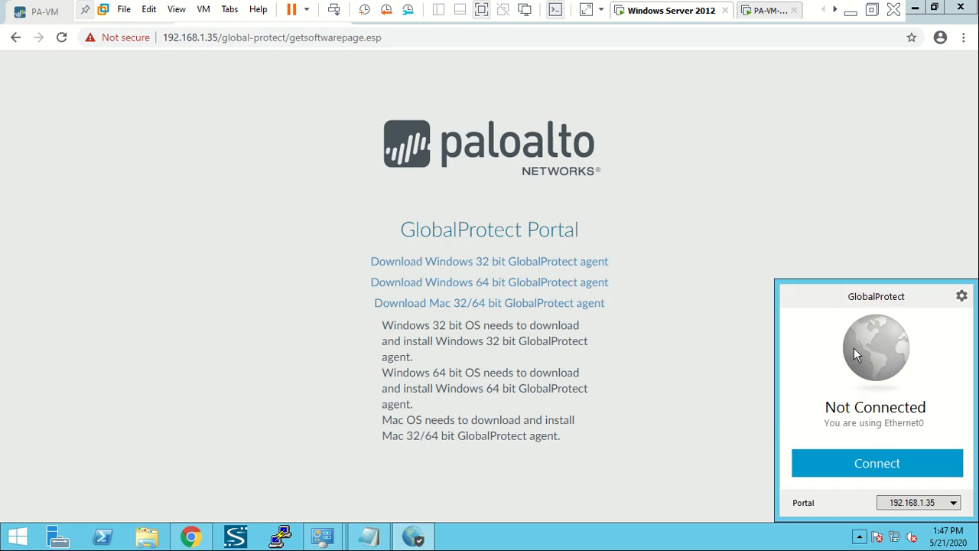
left_click(962, 300)
left_click(915, 310)
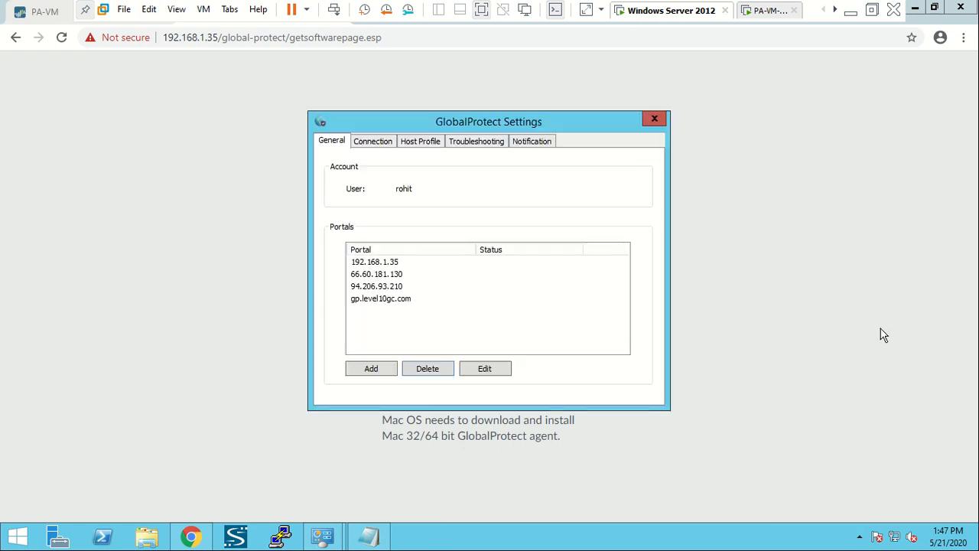
left_click(392, 264)
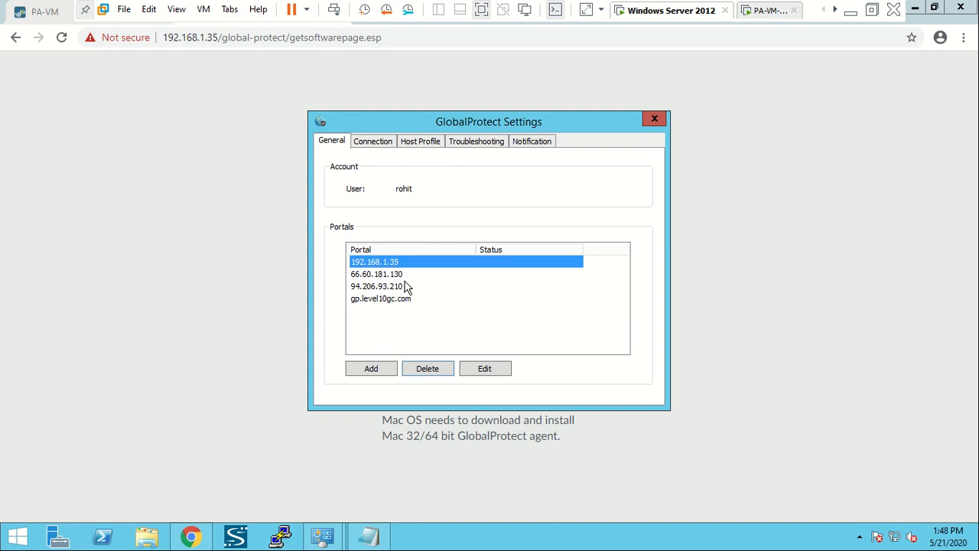
left_click(428, 369)
left_click(489, 292)
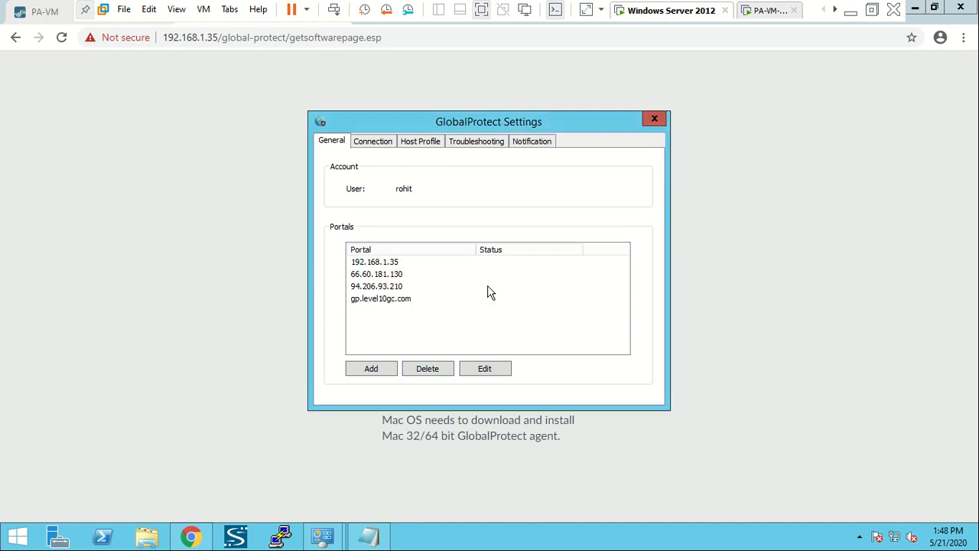
left_click(393, 264)
left_click(429, 368)
left_click(545, 294)
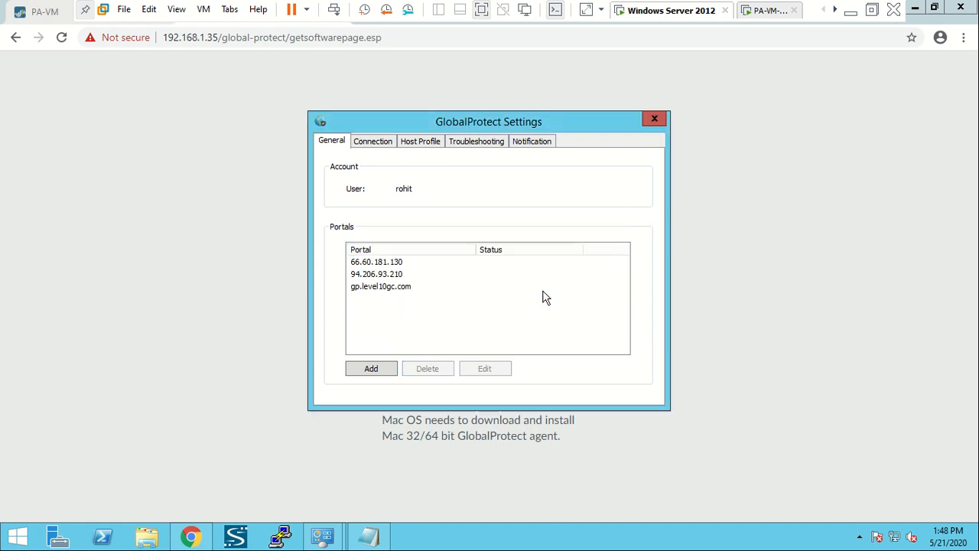
left_click(656, 119)
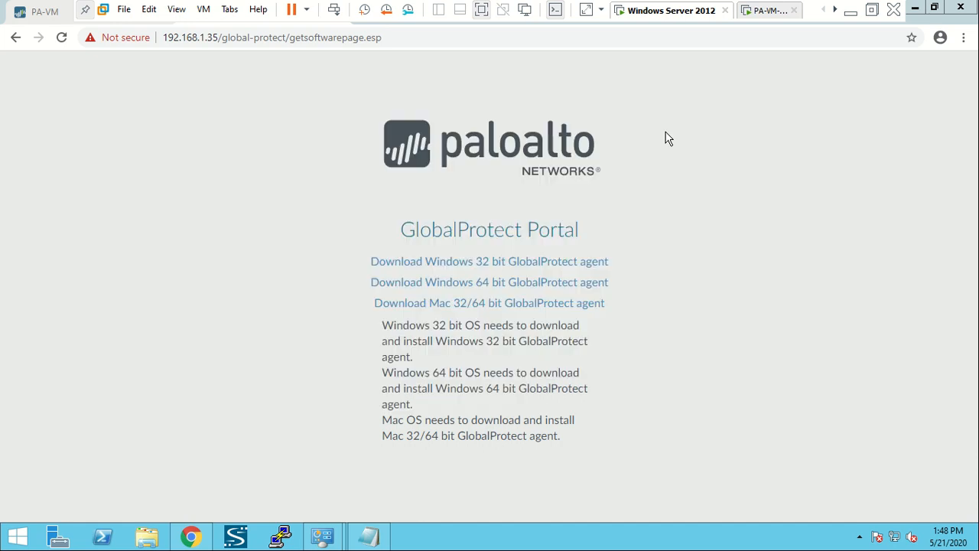
- Add 192.168.1.35 as a portal address in the GlobalProtect agent's settings, save it and close the settings
left_click(859, 537)
left_click(887, 442)
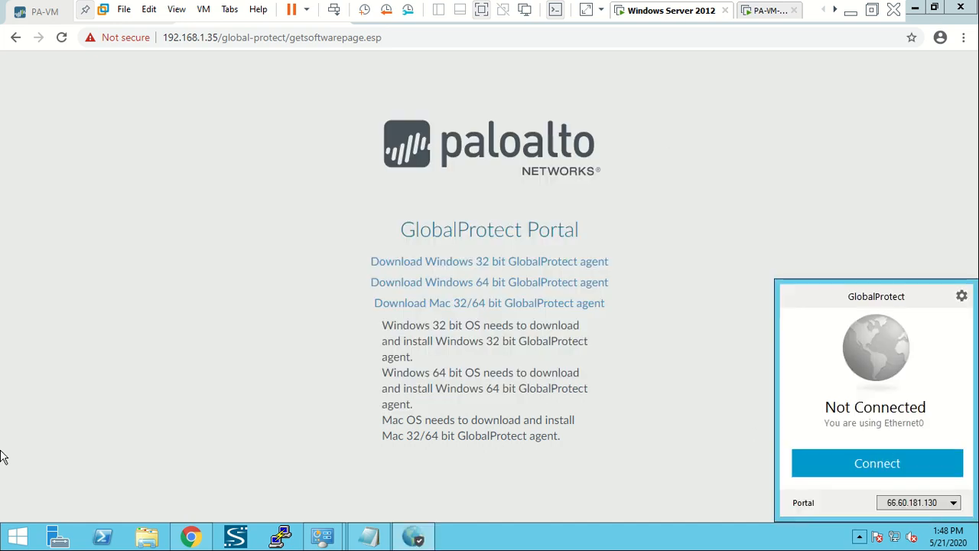
left_click(962, 299)
left_click(943, 308)
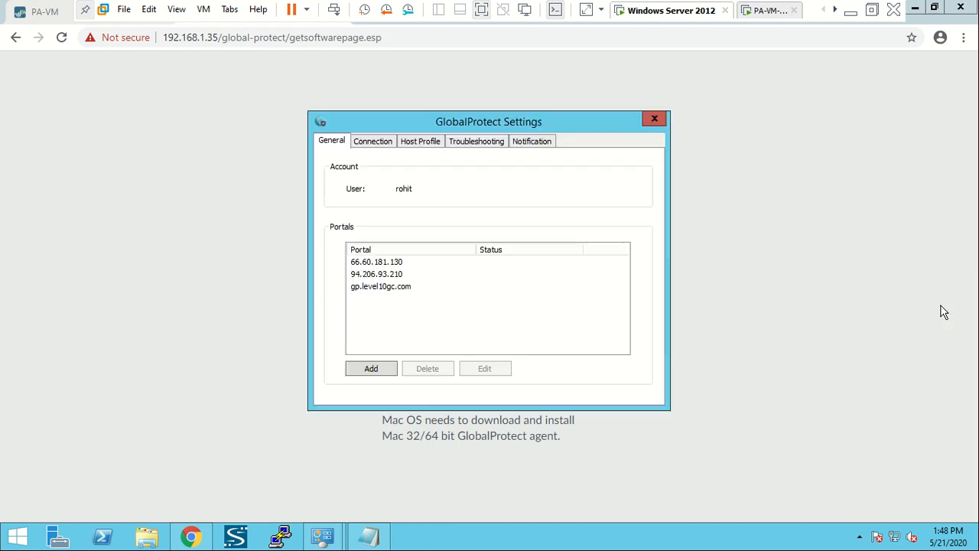
left_click(390, 366)
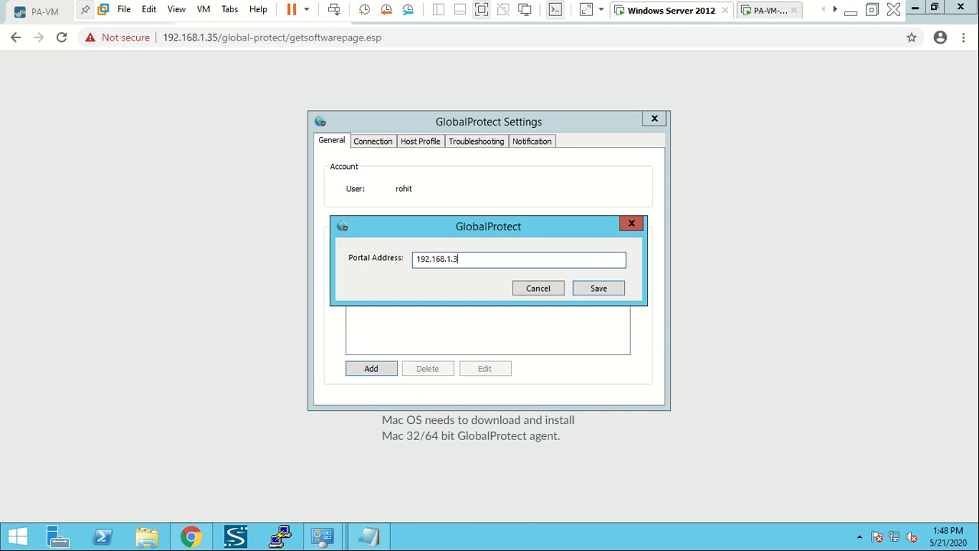
left_click(595, 289)
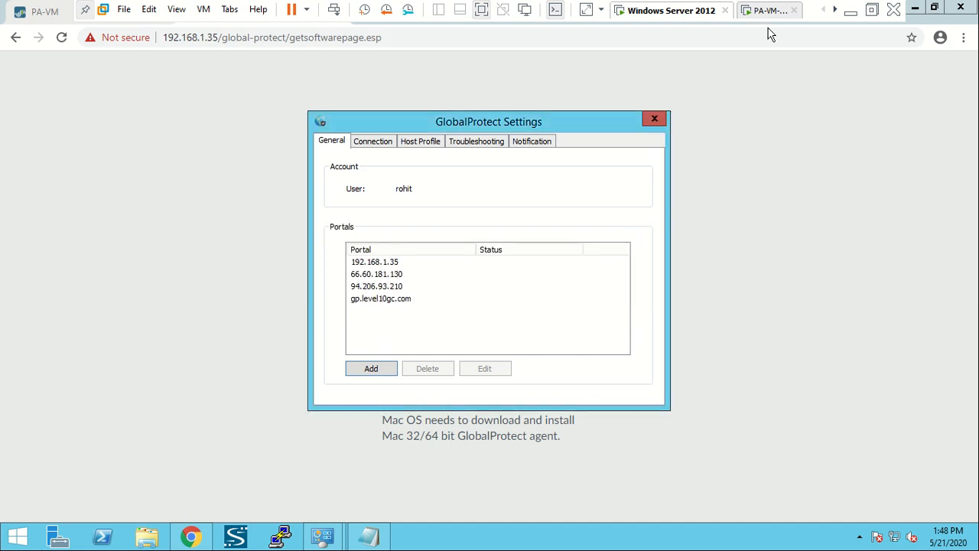
left_click(655, 120)
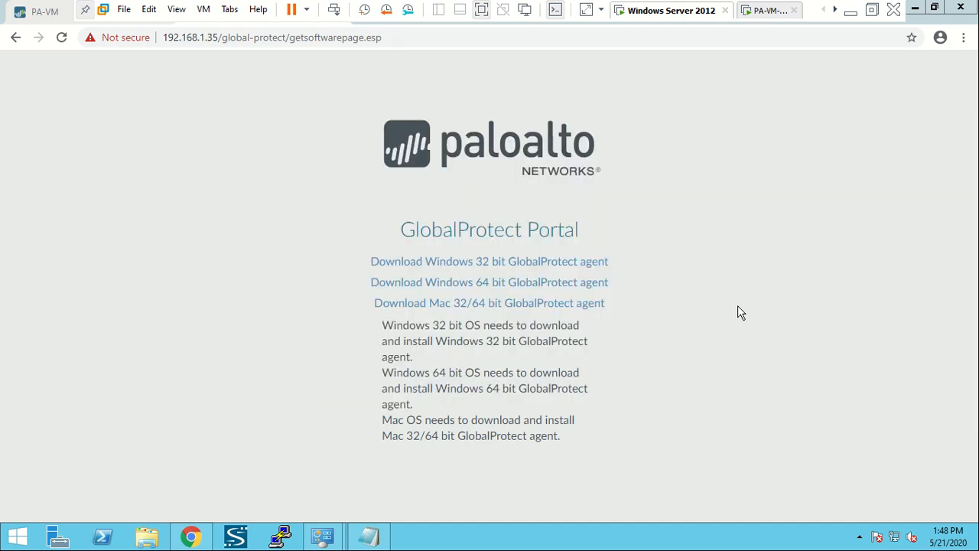
- Connect the GlobalProtect agent to portal 192.168.1.35, continuing past the server certificate error
left_click(860, 537)
left_click(881, 442)
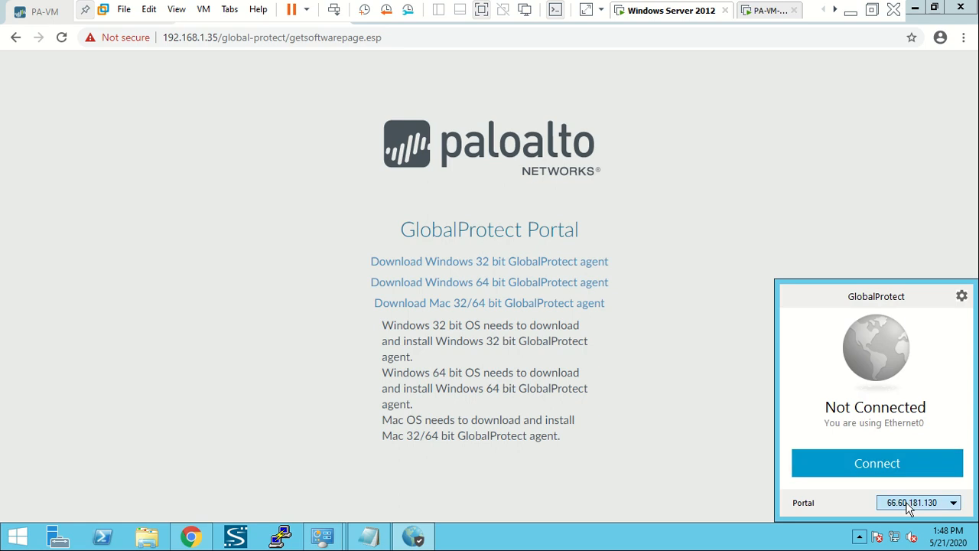
left_click(914, 503)
left_click(882, 417)
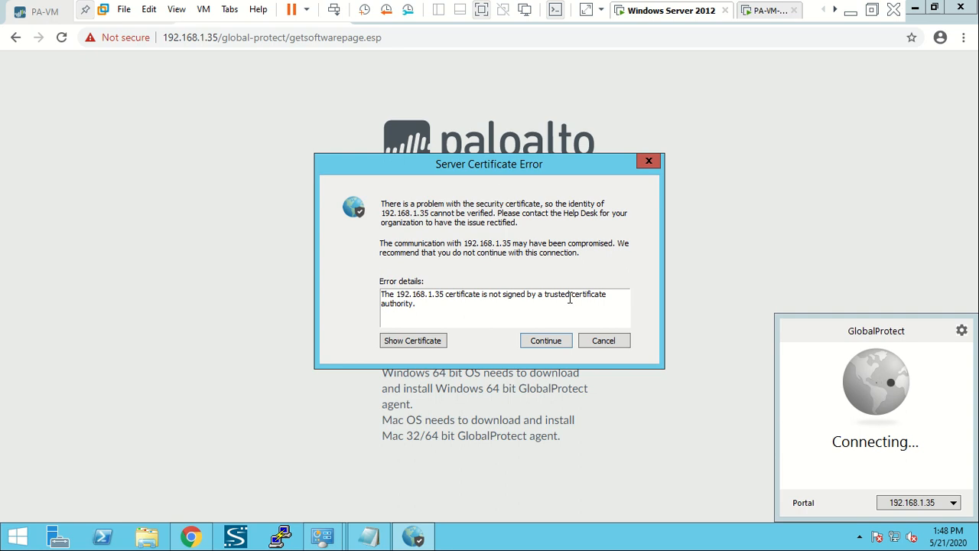
left_click(545, 342)
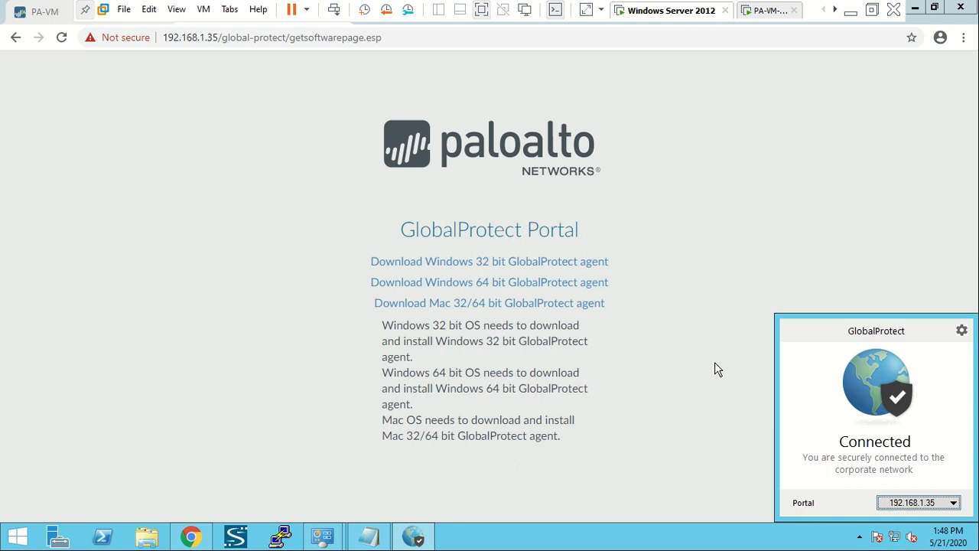
- Show the Ethernet interfaces in the firewall's network configuration
left_click(47, 10)
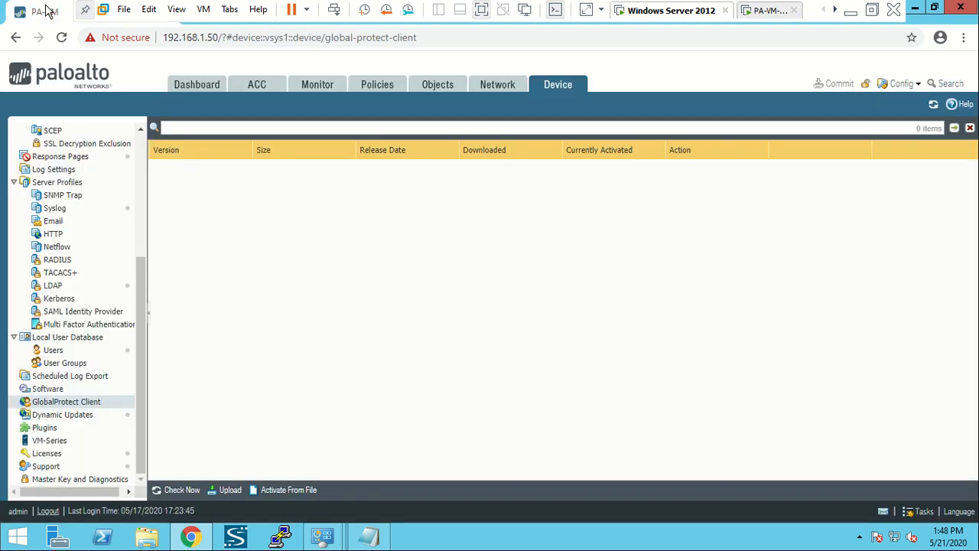
left_click(494, 90)
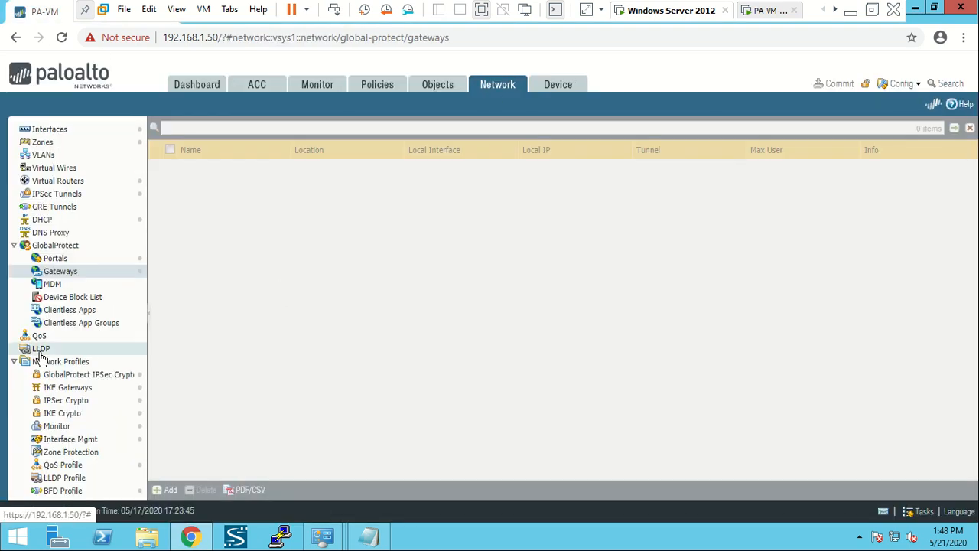
left_click(81, 132)
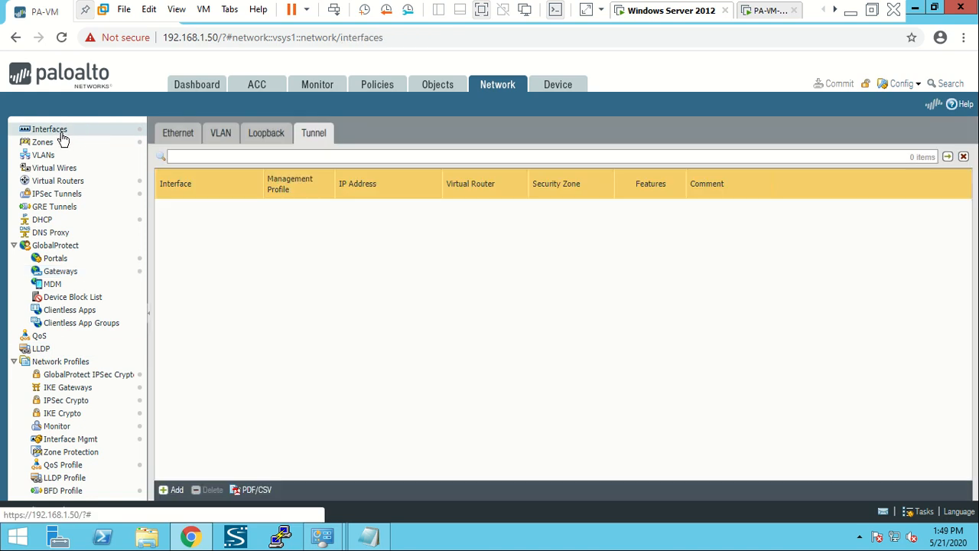
left_click(179, 132)
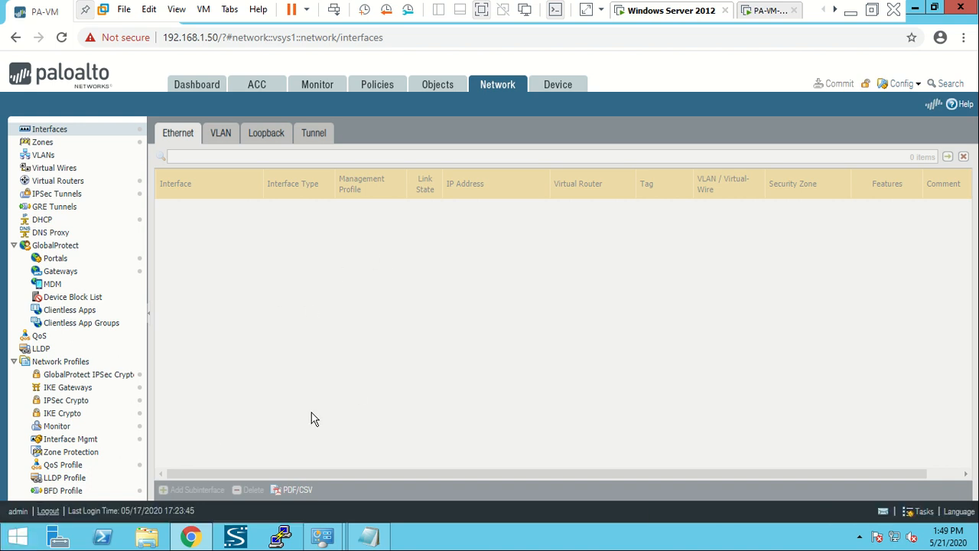
- Start a Windows Command Prompt and minimize its window
key("super+r")
key("Return")
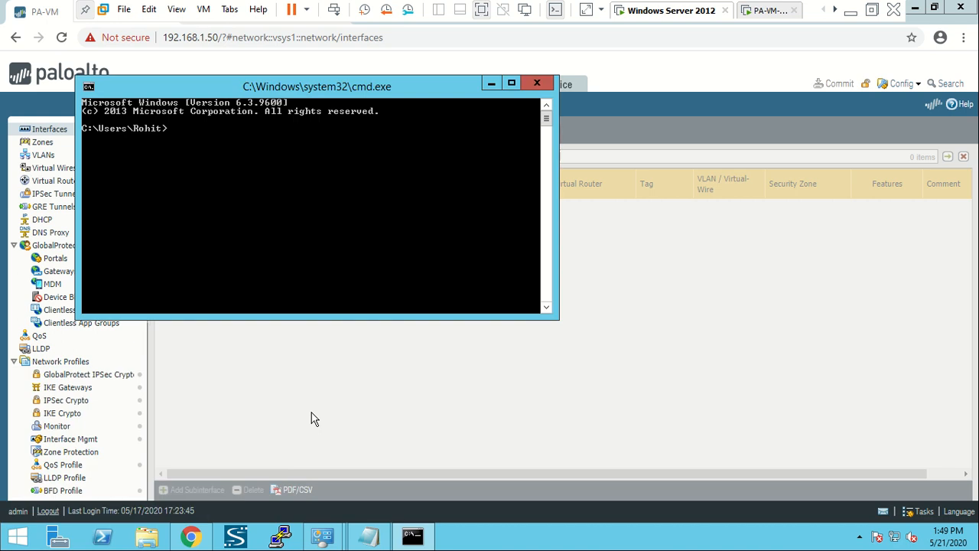
left_click(492, 83)
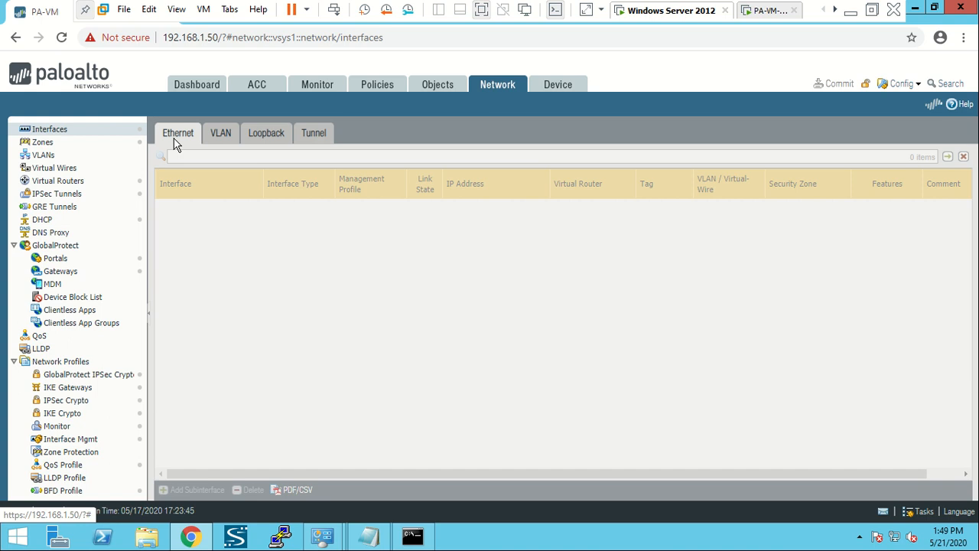
- Examine the firewall's VLAN, Loopback, Tunnel and Ethernet interface lists for entries
left_click(230, 134)
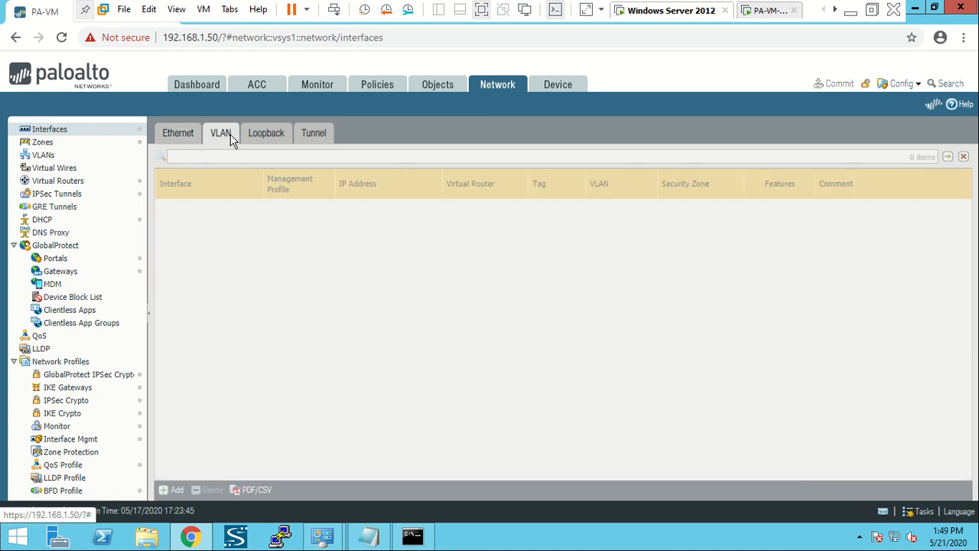
left_click(266, 134)
left_click(327, 132)
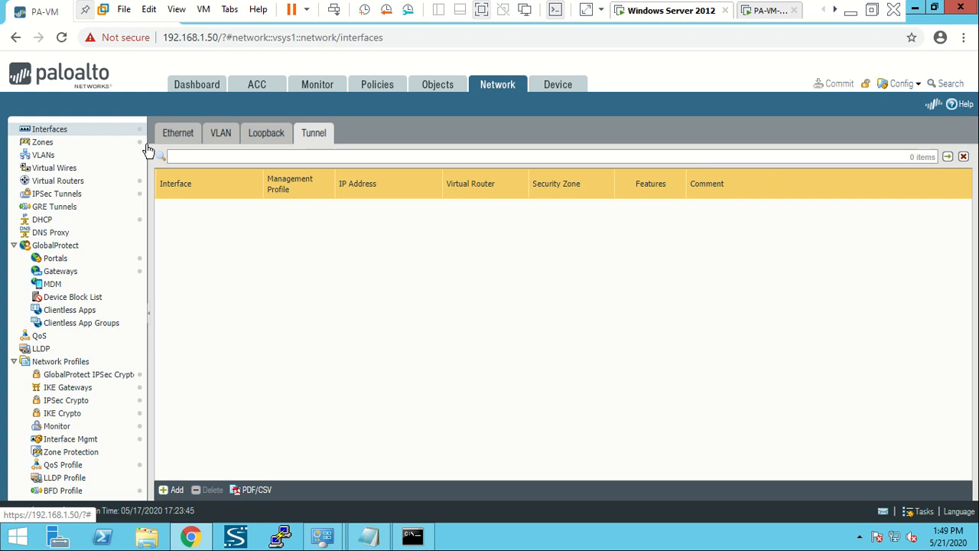
left_click(164, 138)
left_click(229, 132)
left_click(267, 137)
left_click(316, 133)
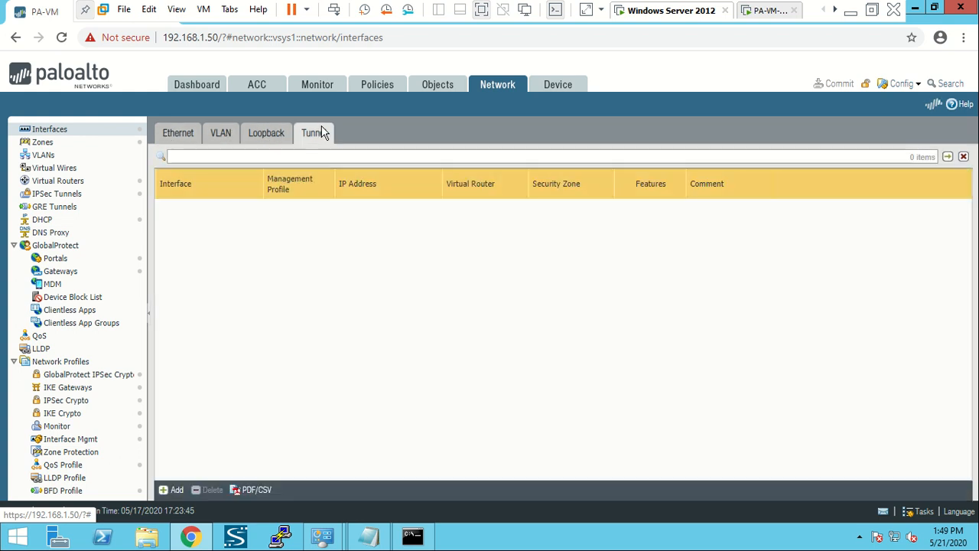
left_click(178, 138)
left_click(230, 133)
left_click(264, 136)
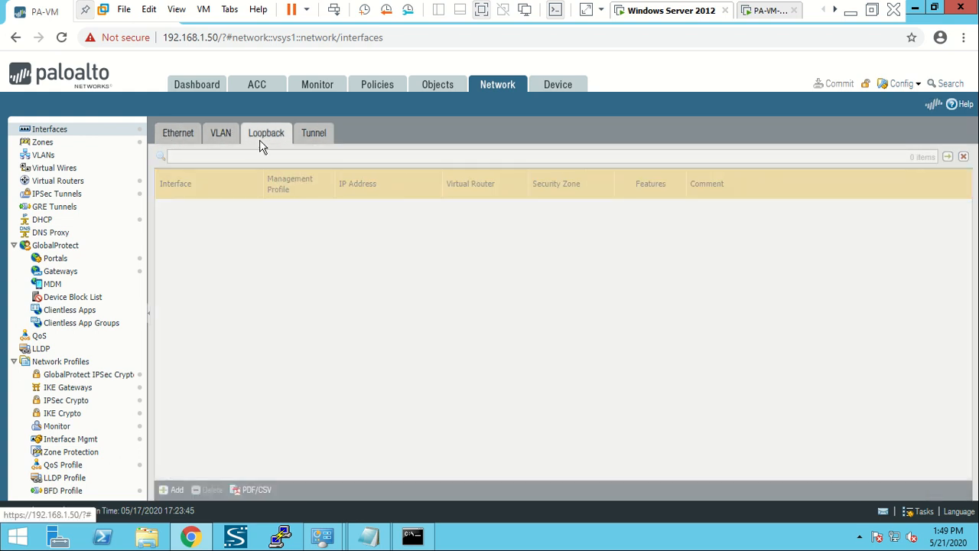
left_click(317, 134)
left_click(281, 133)
left_click(216, 142)
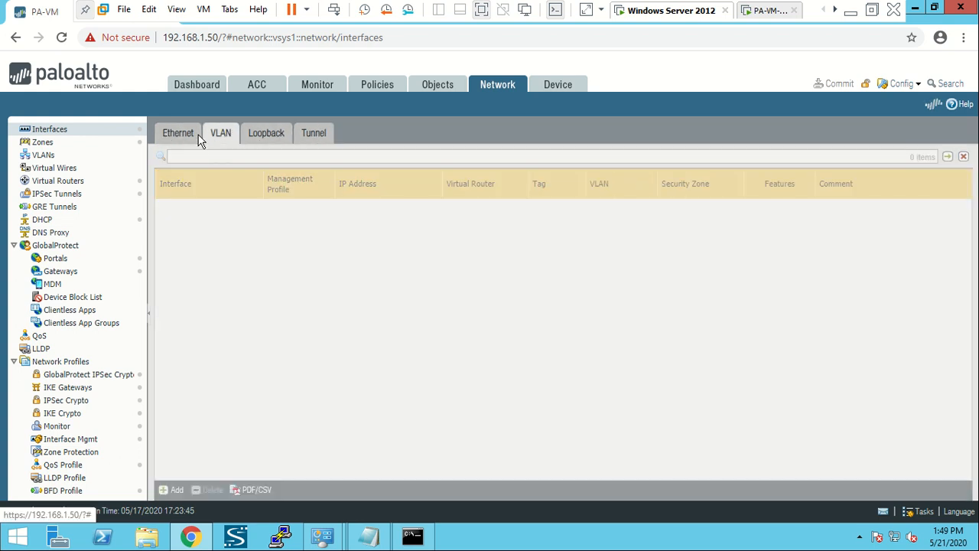
left_click(191, 140)
- Bring up the Command Prompt and reduce the browser to a smaller window showing the GlobalProtect Portal page
left_click(420, 532)
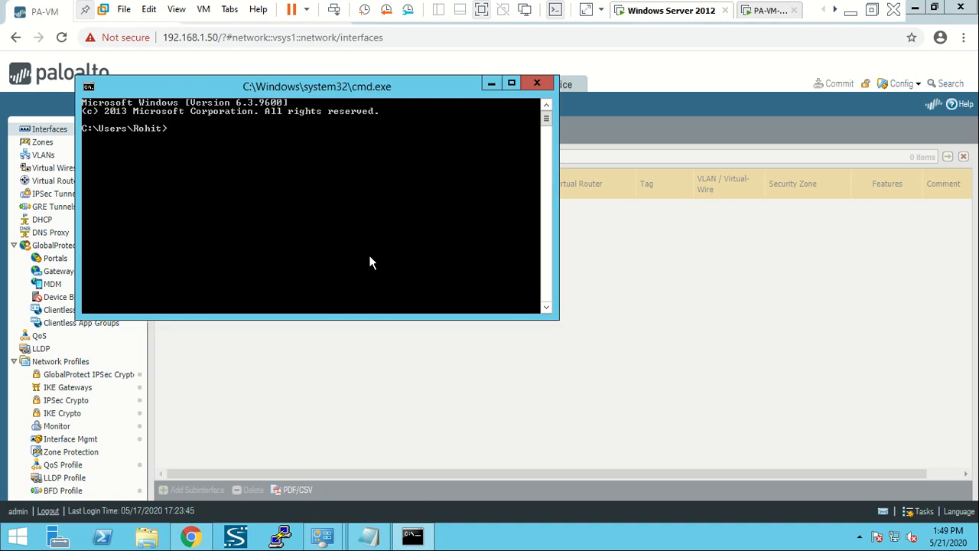
left_click(934, 6)
left_click(695, 46)
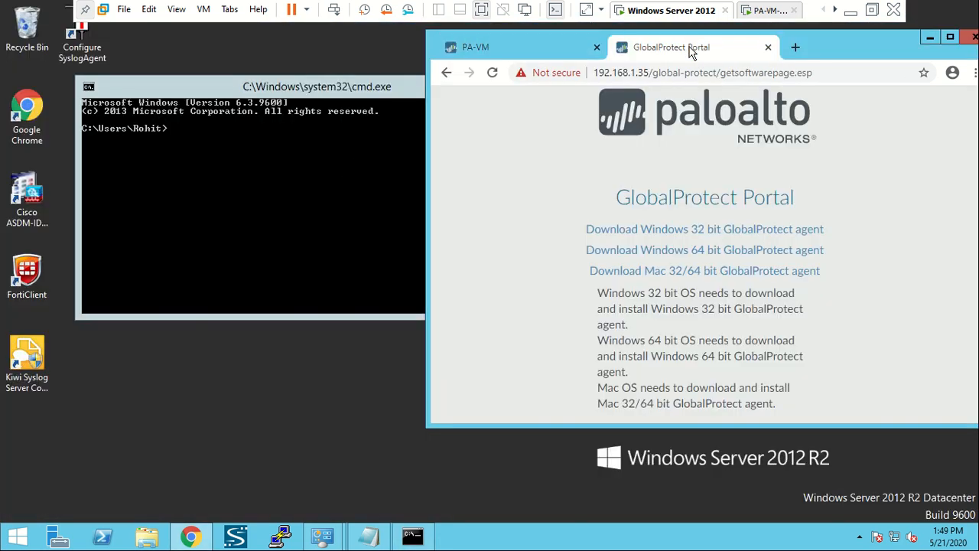
- Test internet access by loading google.com in a new browser tab, and return to the GlobalProtect Portal page
left_click(796, 49)
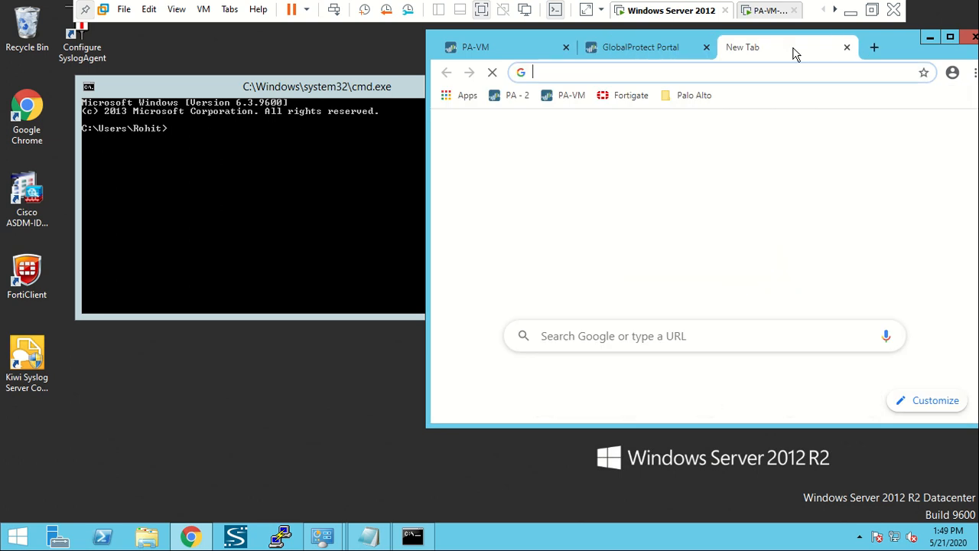
type("goo")
key("Return")
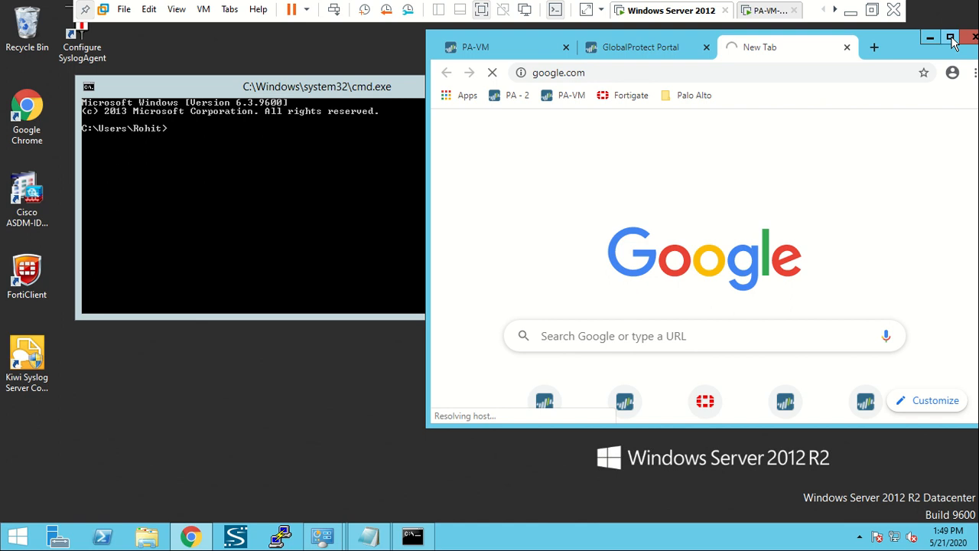
left_click(950, 39)
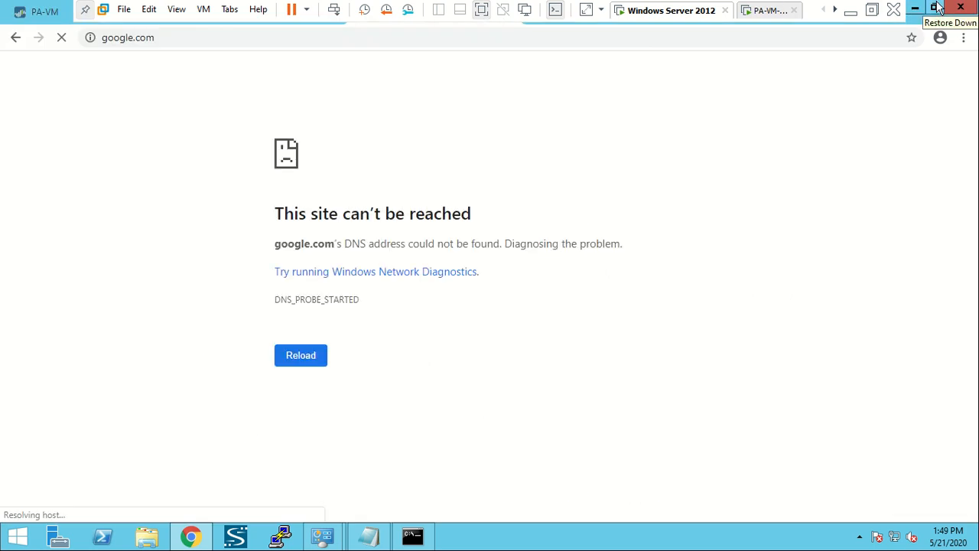
left_click(939, 8)
left_click(650, 55)
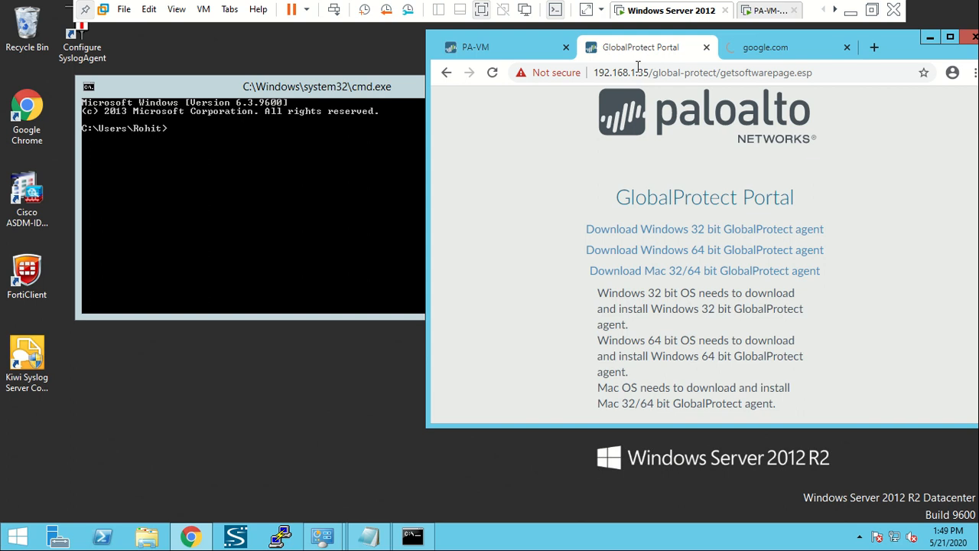
- Maximize the browser on the GlobalProtect Portal page and check the GlobalProtect agent's connection status
left_click(509, 50)
left_click(674, 47)
left_click(950, 38)
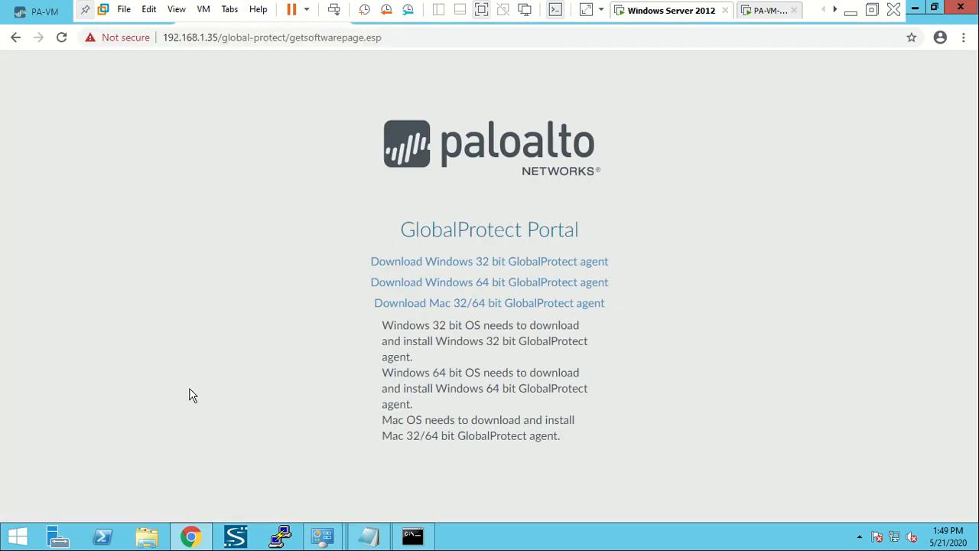
left_click(860, 537)
left_click(884, 440)
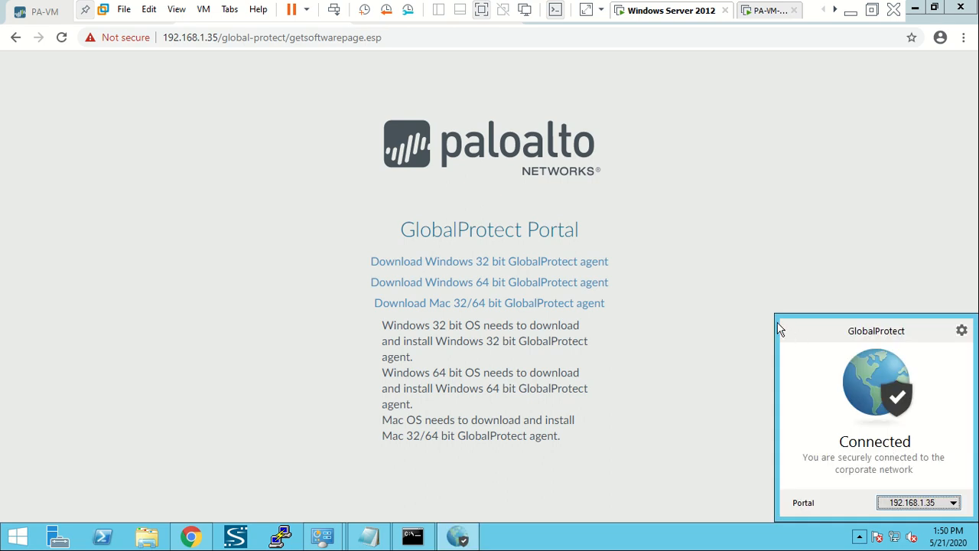
- Move the restored browser window nearer the desktop's centre, maximize it and recheck the GlobalProtect agent's status
left_click(935, 9)
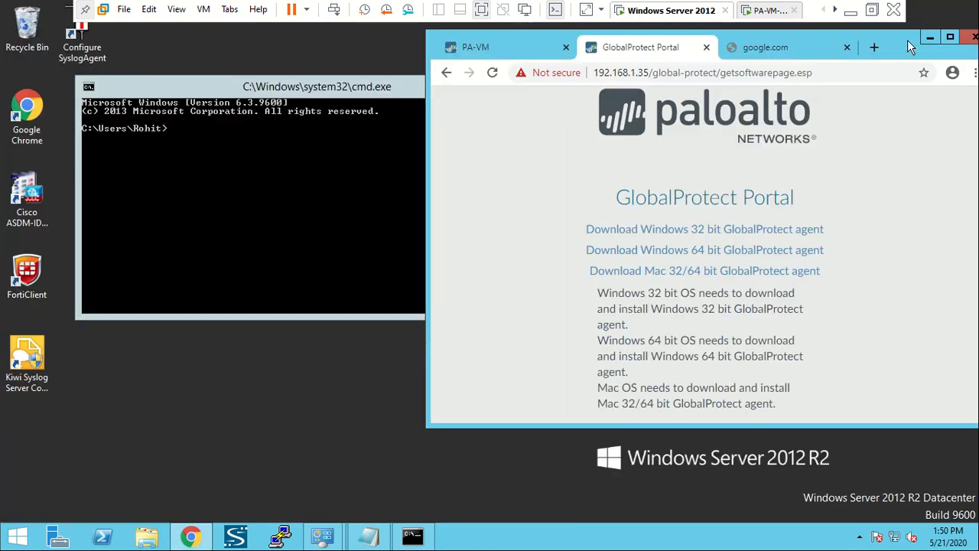
left_click_drag(888, 50, 749, 99)
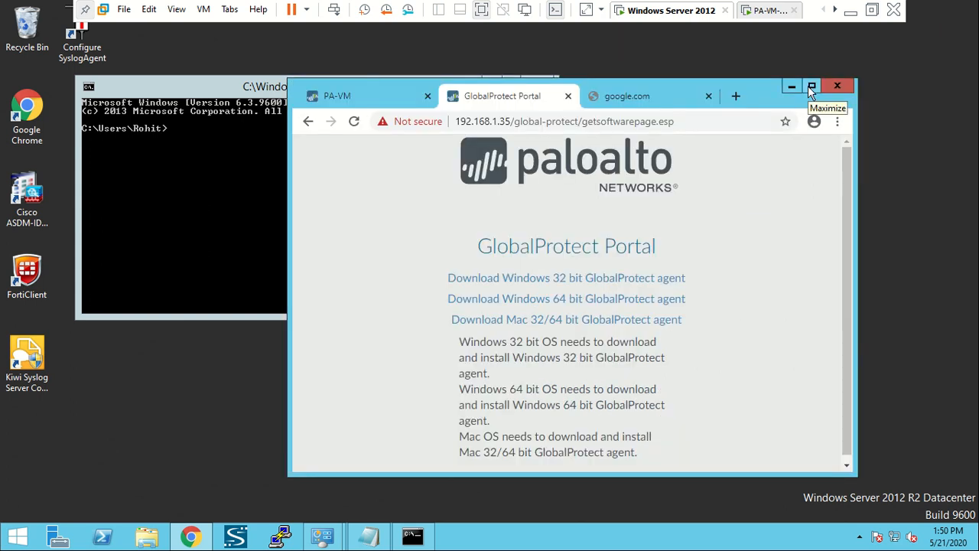
left_click(812, 86)
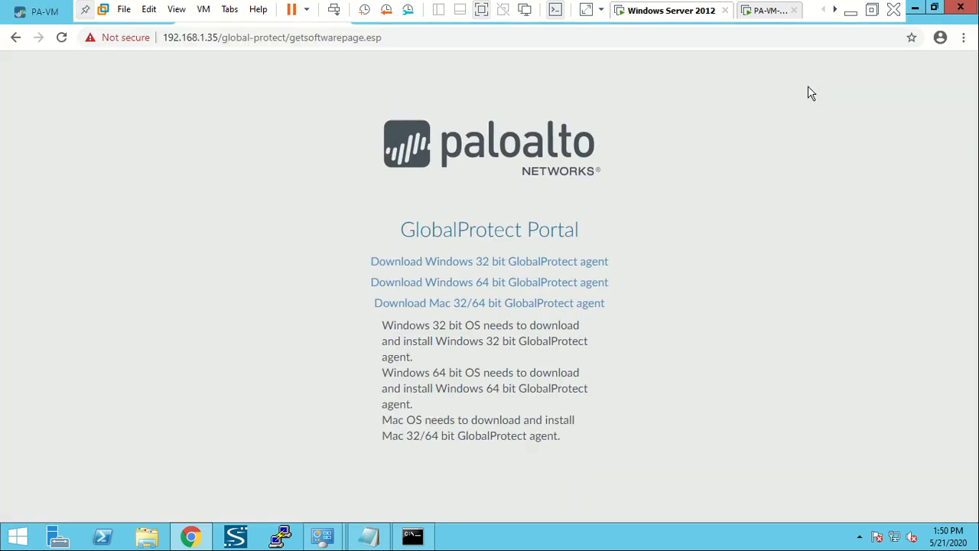
left_click(859, 538)
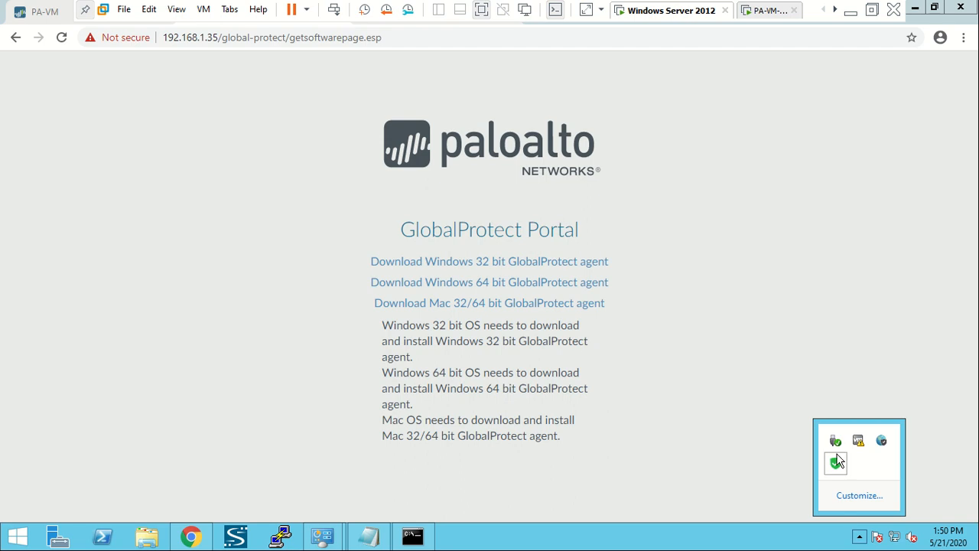
left_click(885, 443)
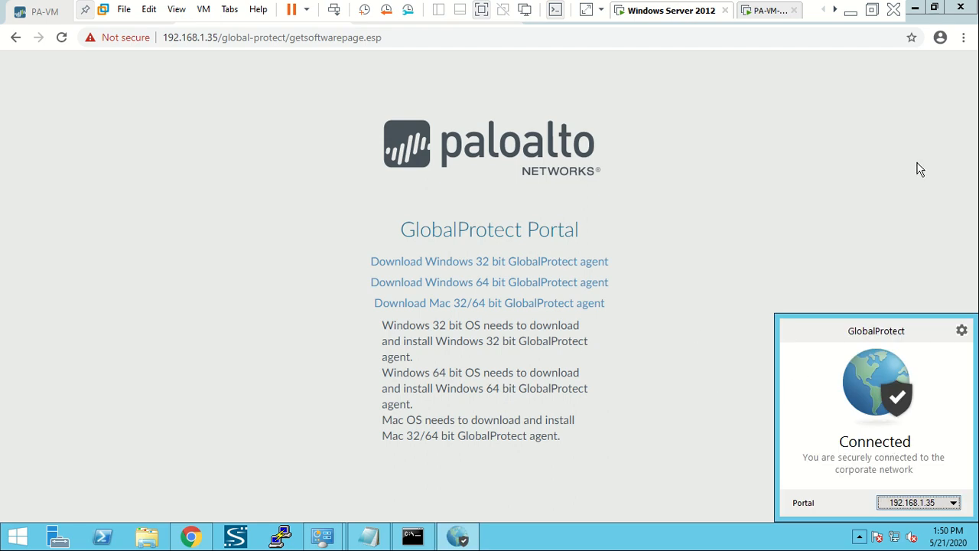
- Retest internet access over the VPN by reloading google.com in its browser tab
left_click(934, 7)
left_click(596, 101)
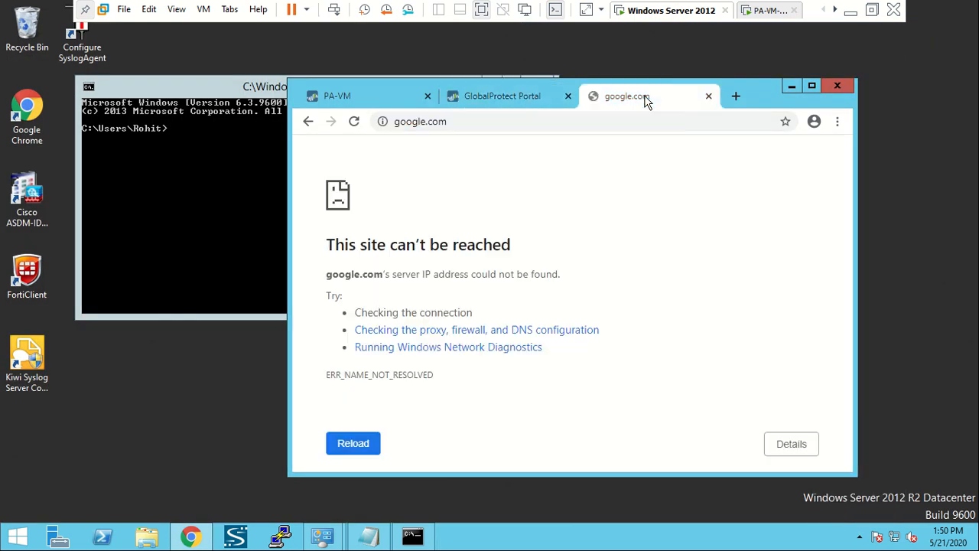
left_click(370, 445)
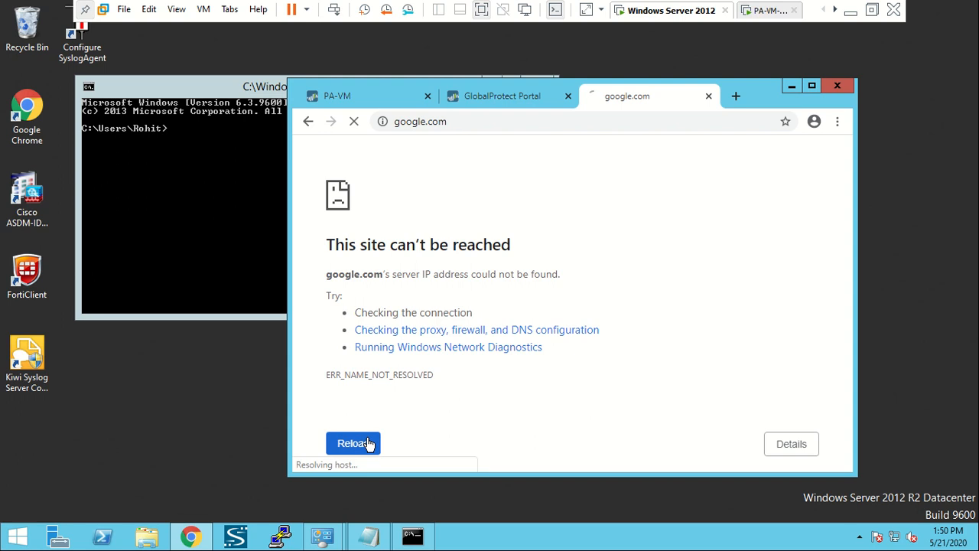
left_click(497, 102)
left_click(373, 104)
left_click(509, 94)
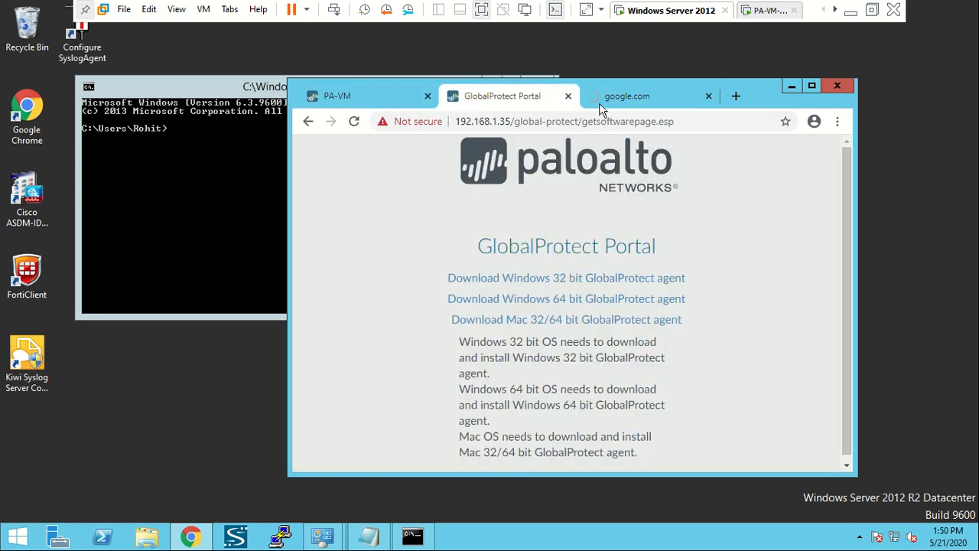
left_click(616, 96)
left_click(812, 85)
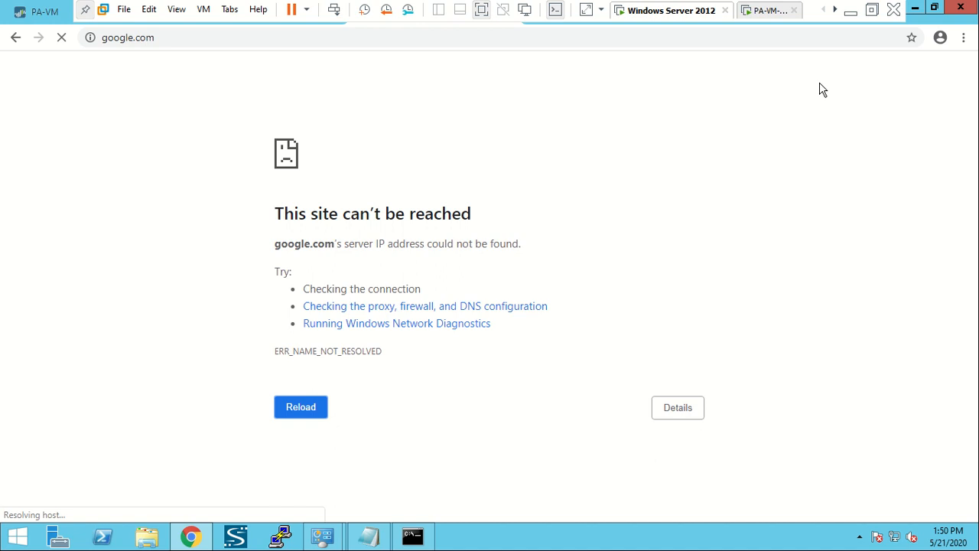
left_click(935, 7)
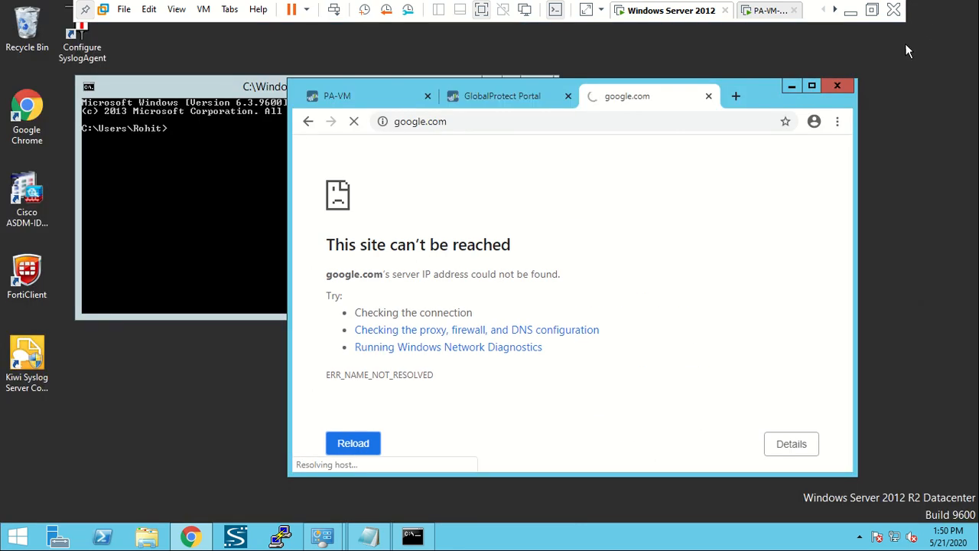
left_click(813, 85)
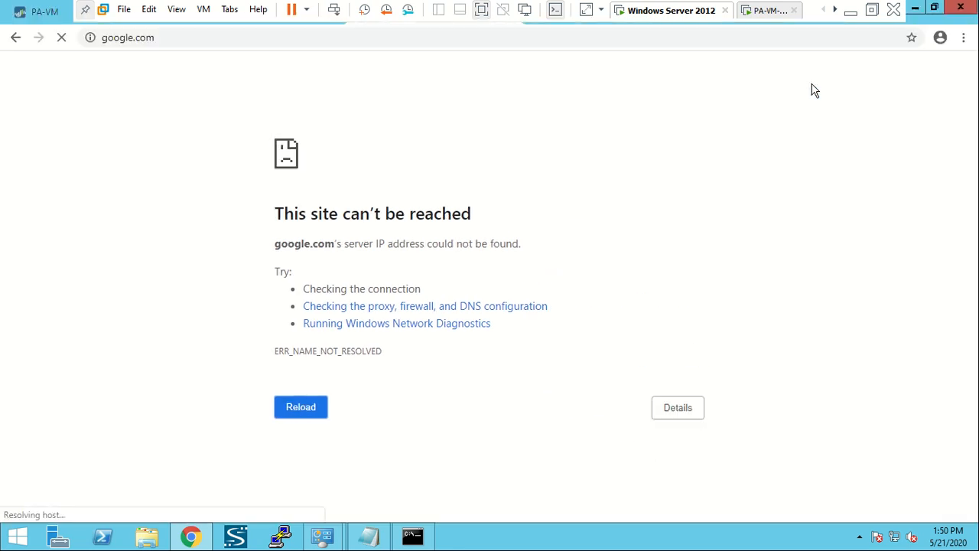
- Disable the GlobalProtect agent's VPN connection and check the agent's status against the google.com page
left_click(860, 537)
left_click(880, 442)
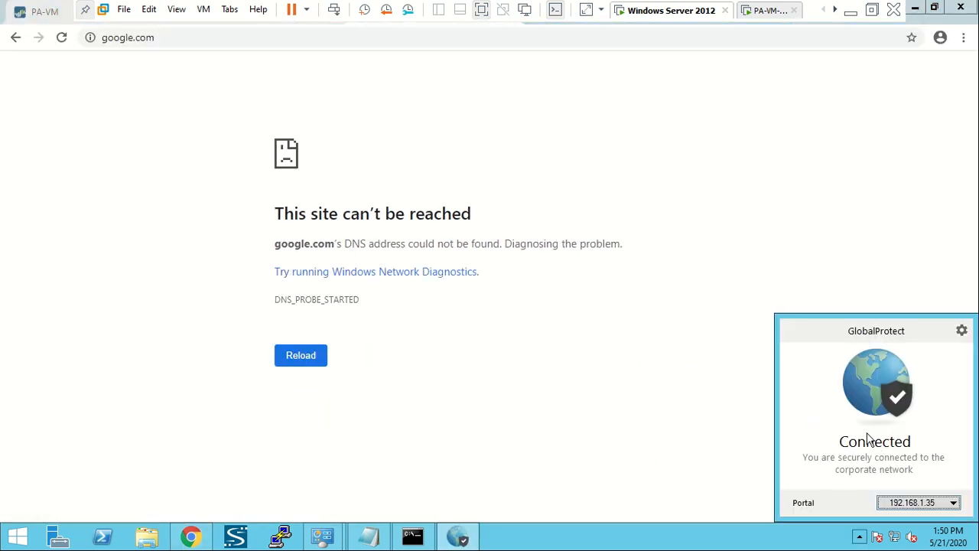
left_click(962, 331)
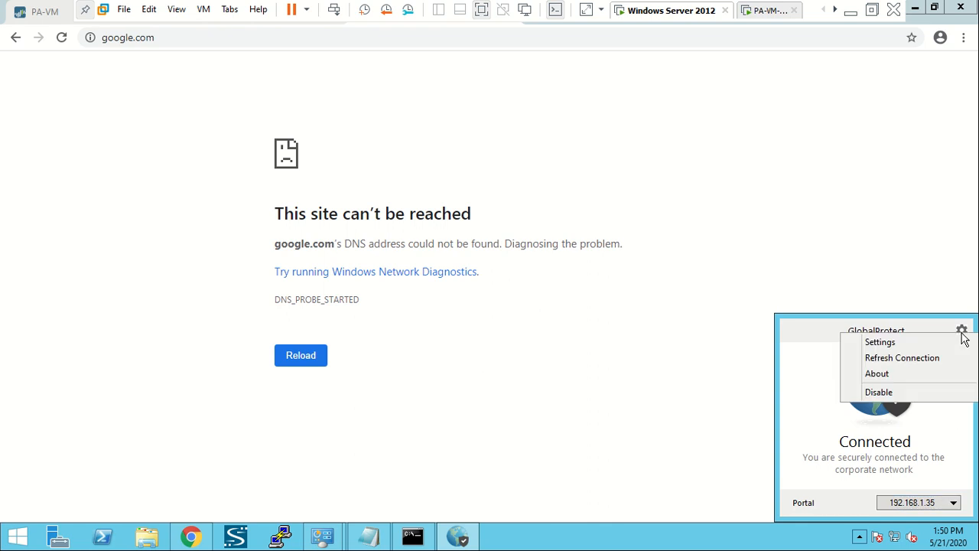
left_click(920, 394)
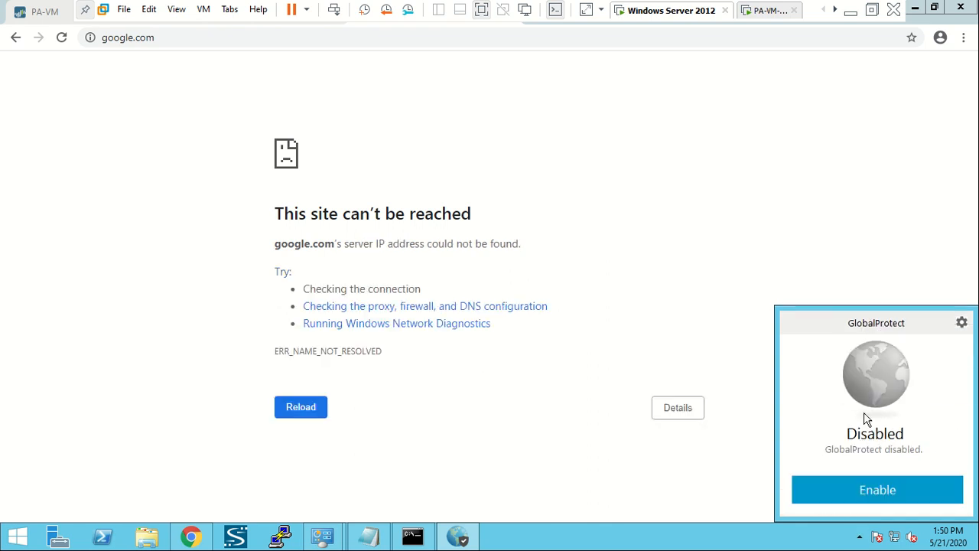
left_click(671, 258)
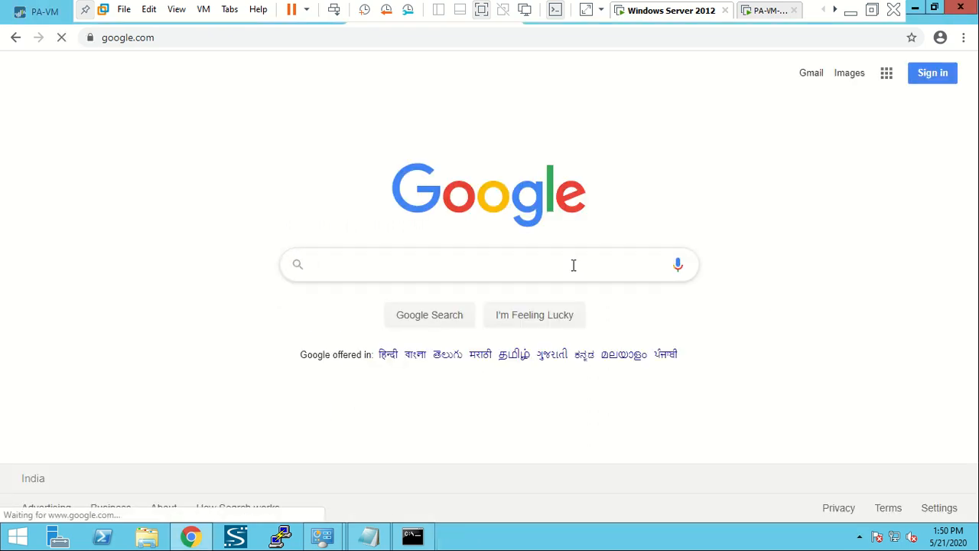
left_click(859, 537)
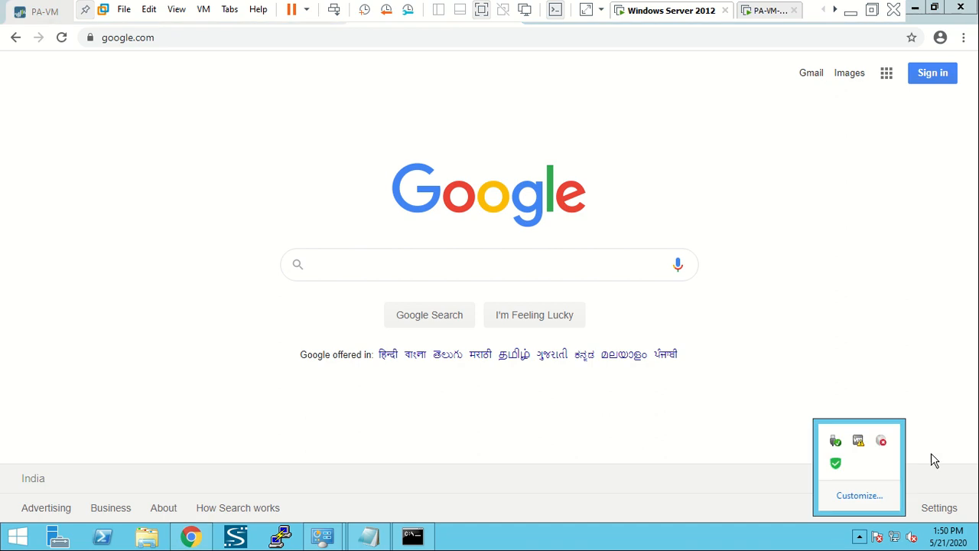
left_click(881, 441)
left_click(767, 265)
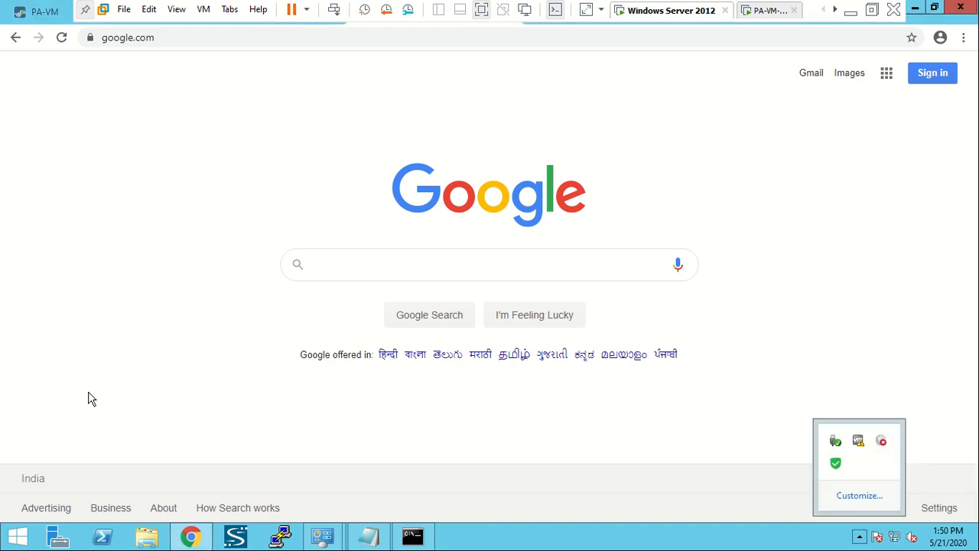
- Examine the firewall's GlobalProtect Client page, tunnel and Ethernet interface lists, and address objects
left_click(58, 3)
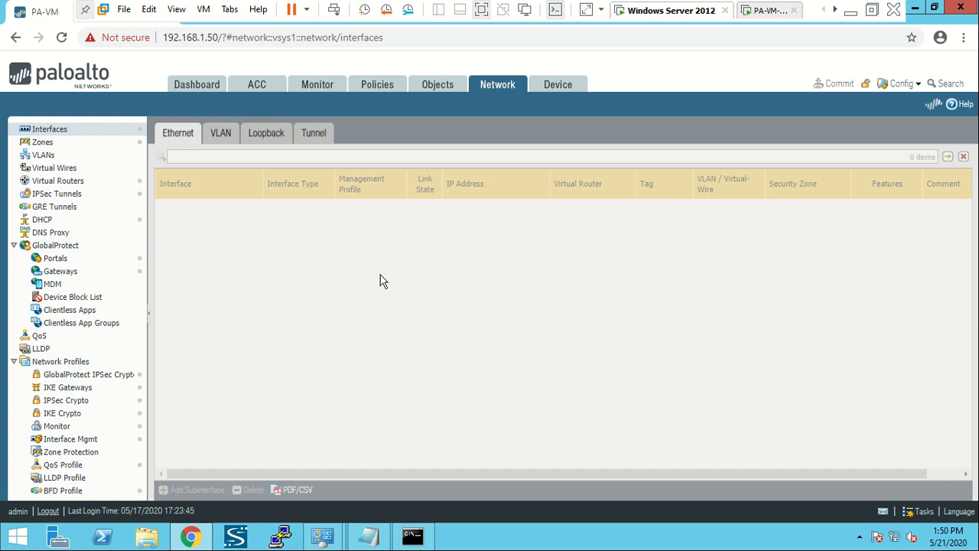
left_click(566, 90)
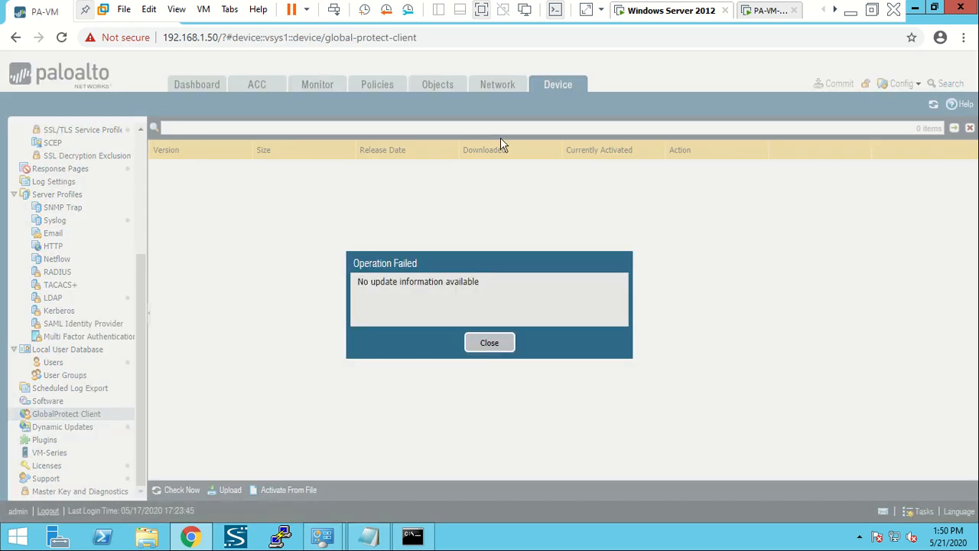
left_click(496, 343)
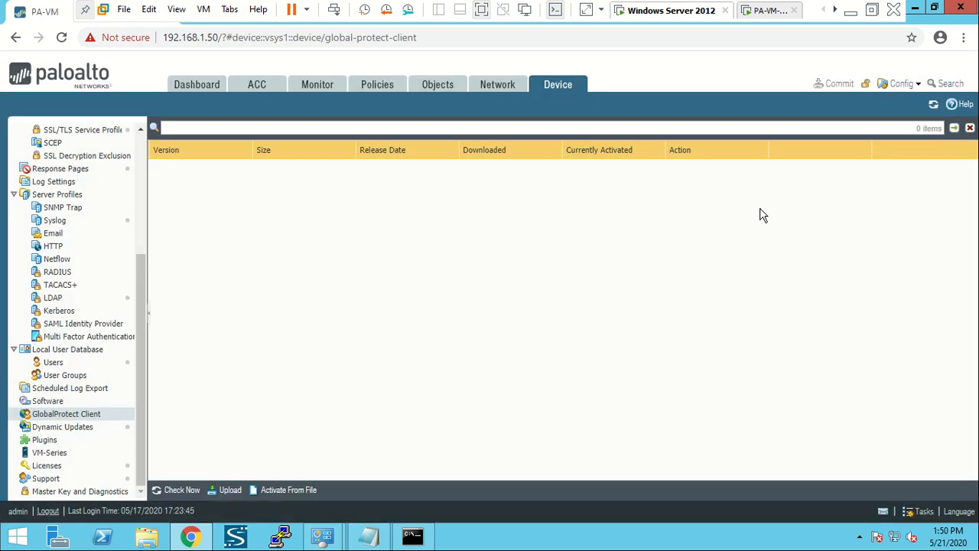
left_click(931, 106)
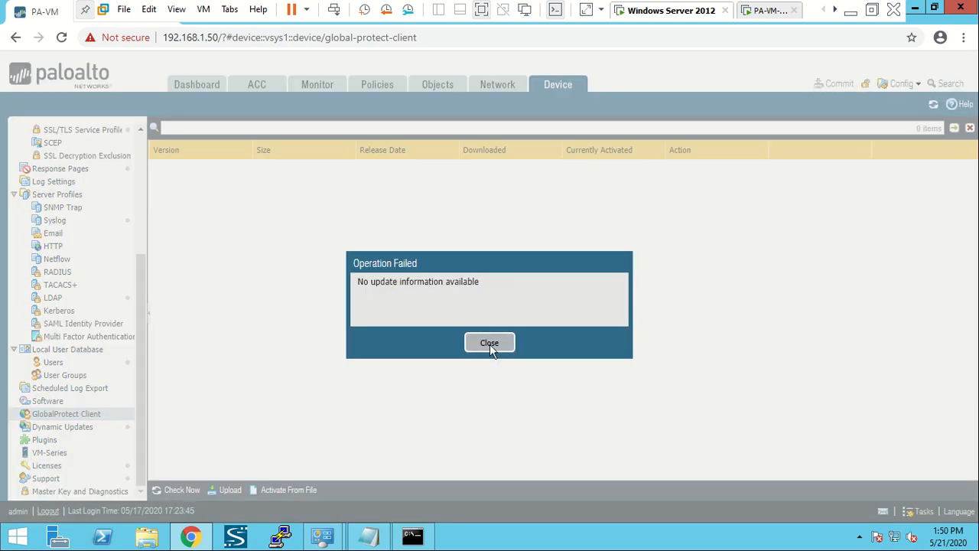
left_click(490, 342)
left_click(499, 90)
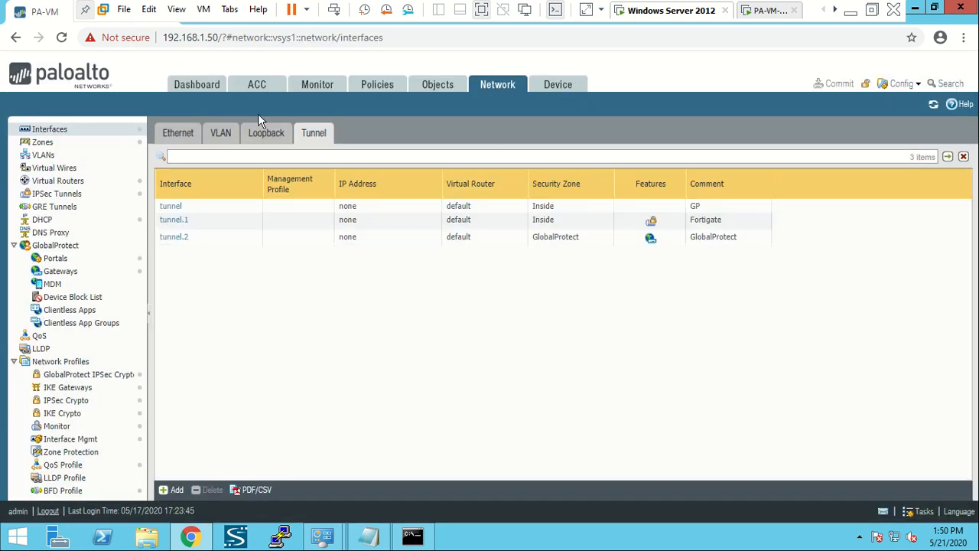
left_click(186, 133)
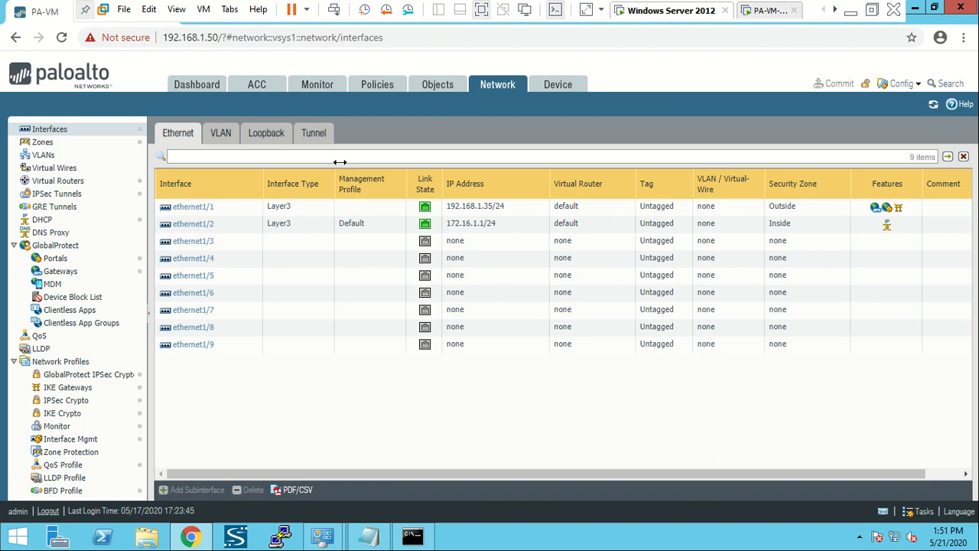
left_click(412, 92)
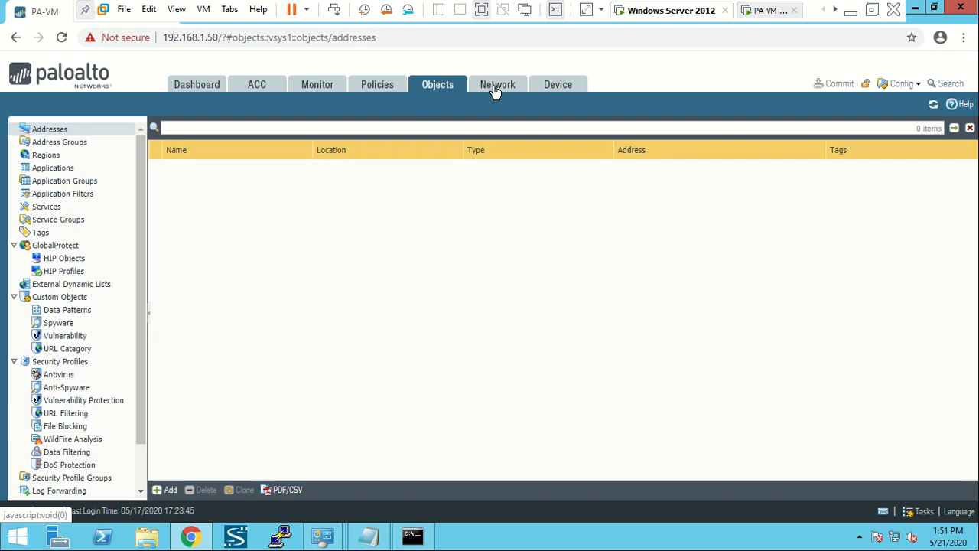
left_click(494, 86)
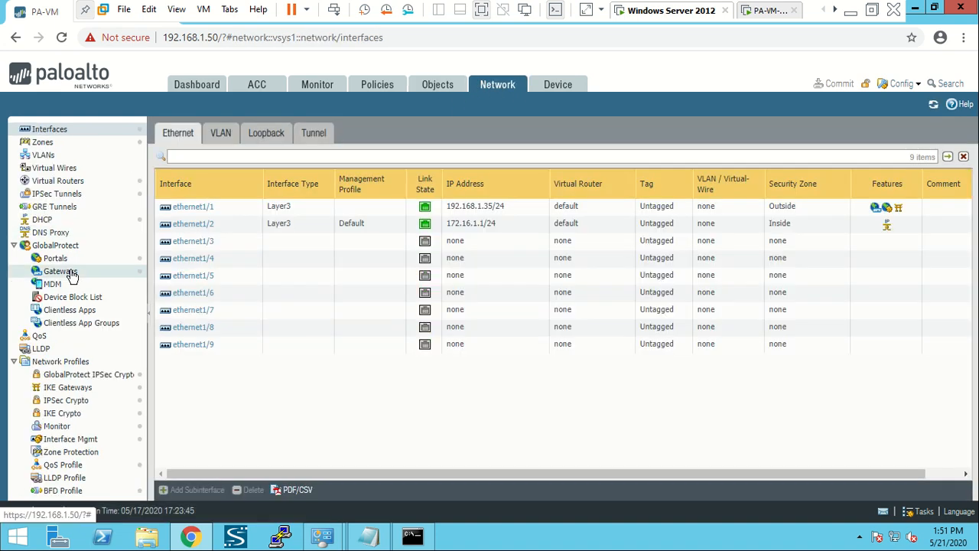
- Open the split tunnel access route settings of Clinet_Config in GP_Gateway's agent client settings
left_click(71, 273)
left_click(220, 170)
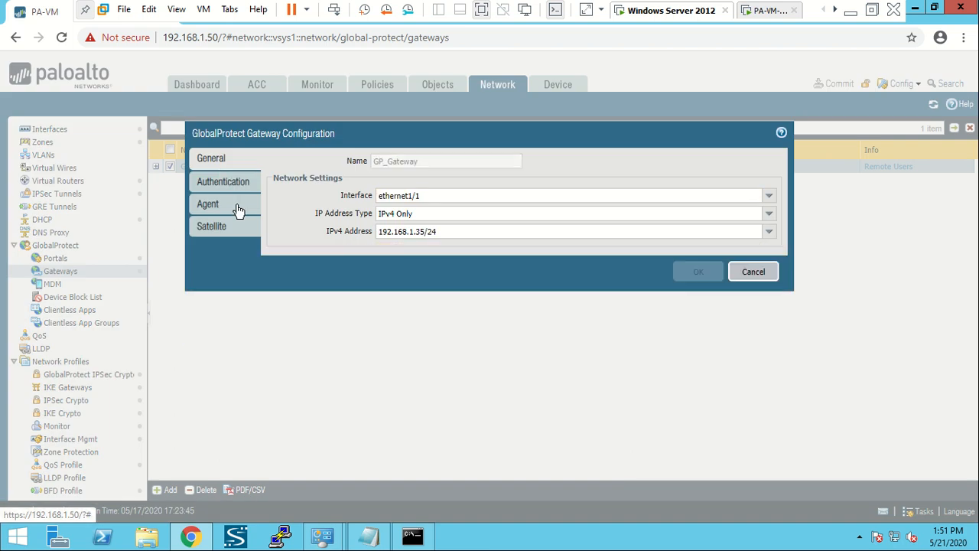
left_click(238, 208)
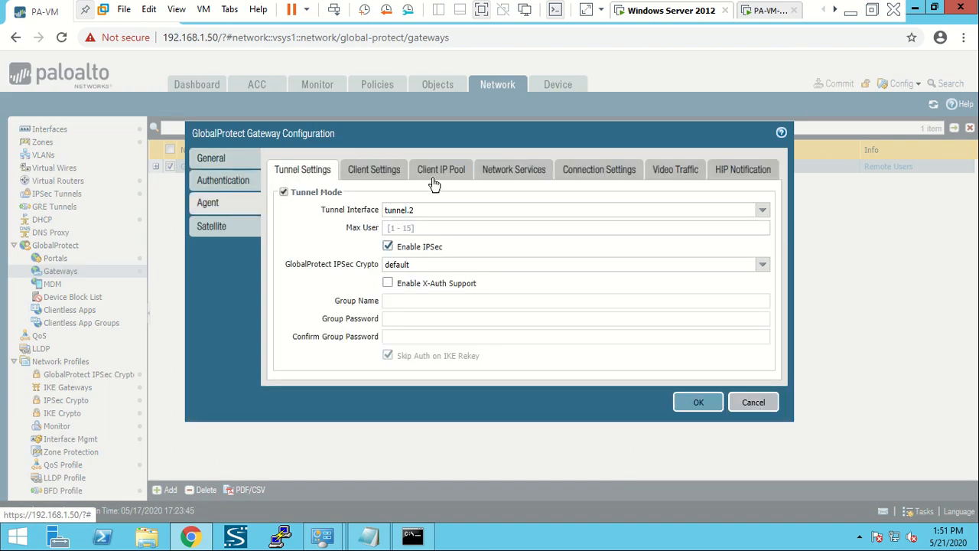
left_click(430, 172)
left_click(385, 171)
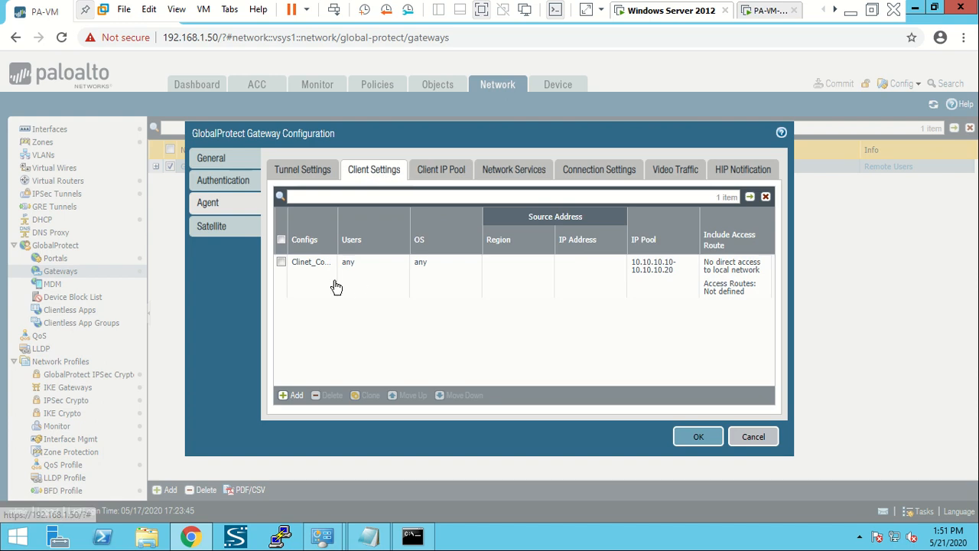
left_click(314, 270)
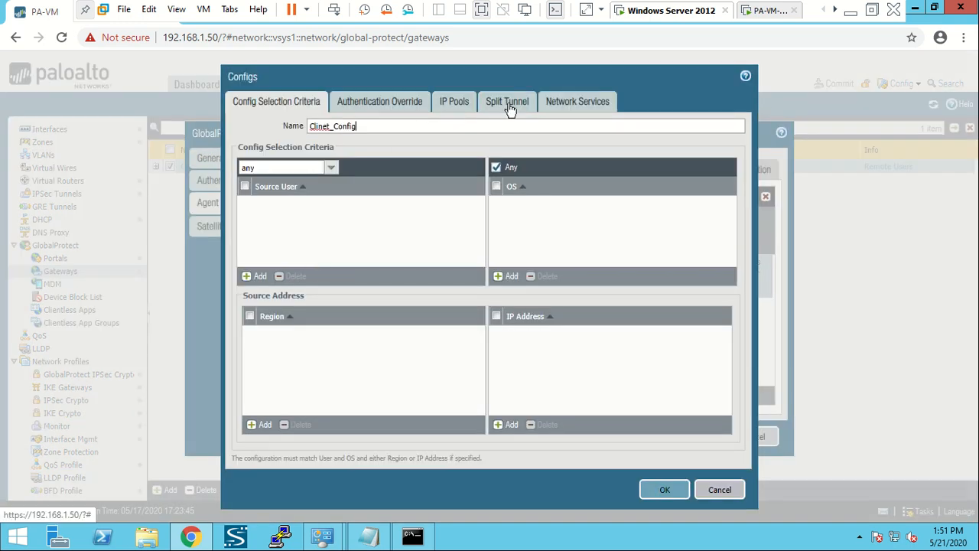
left_click(508, 105)
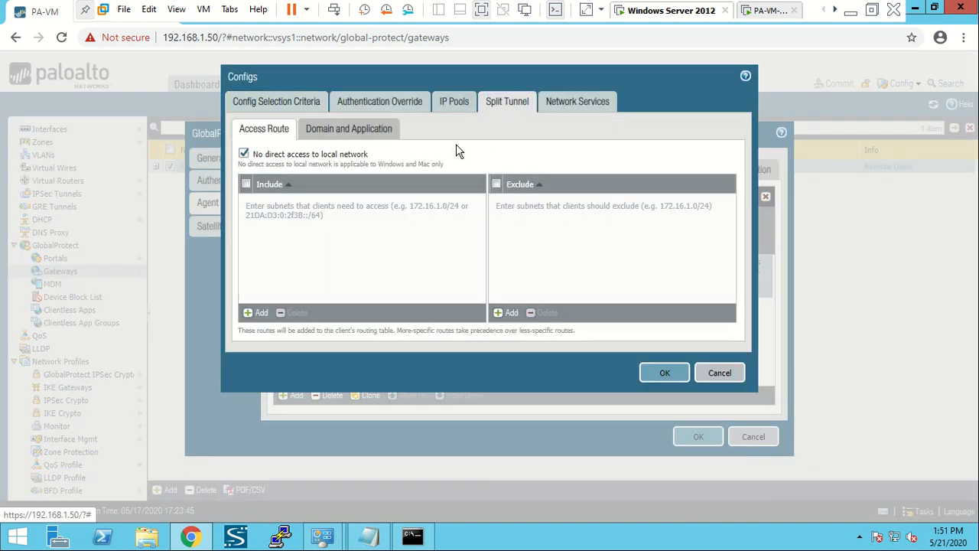
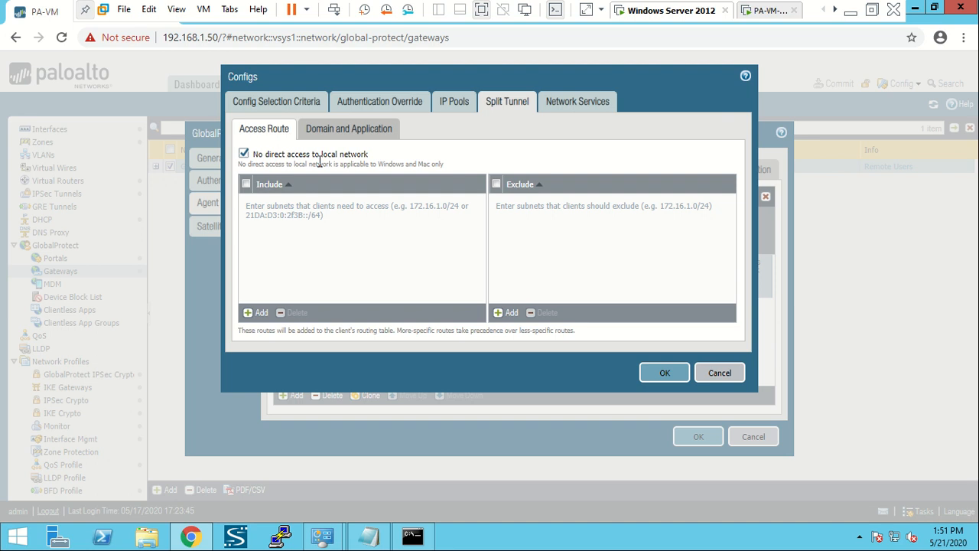
- Allow direct local network access, include 172.16.1.0/24 in the split tunnel access routes, and save the gateway configuration
left_click(243, 154)
left_click(255, 314)
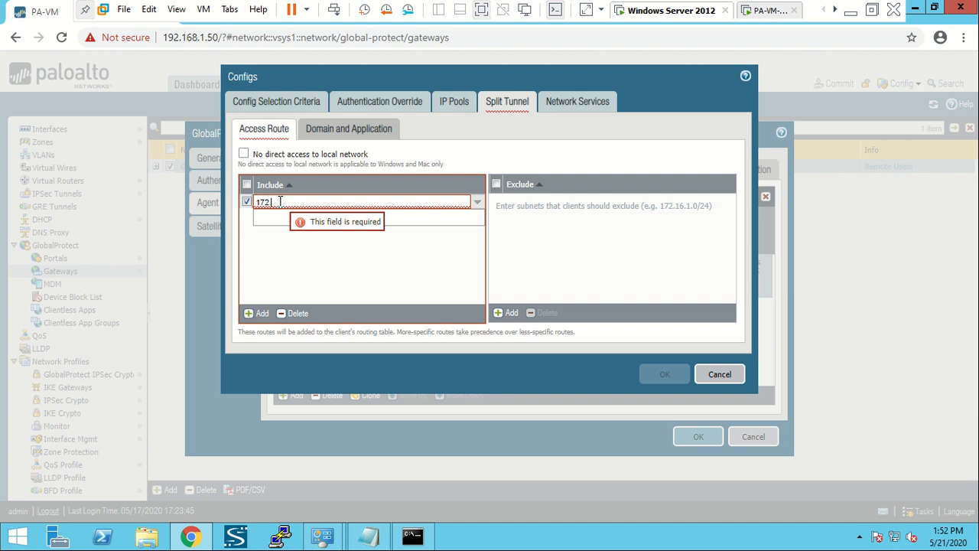
type("172.16.1")
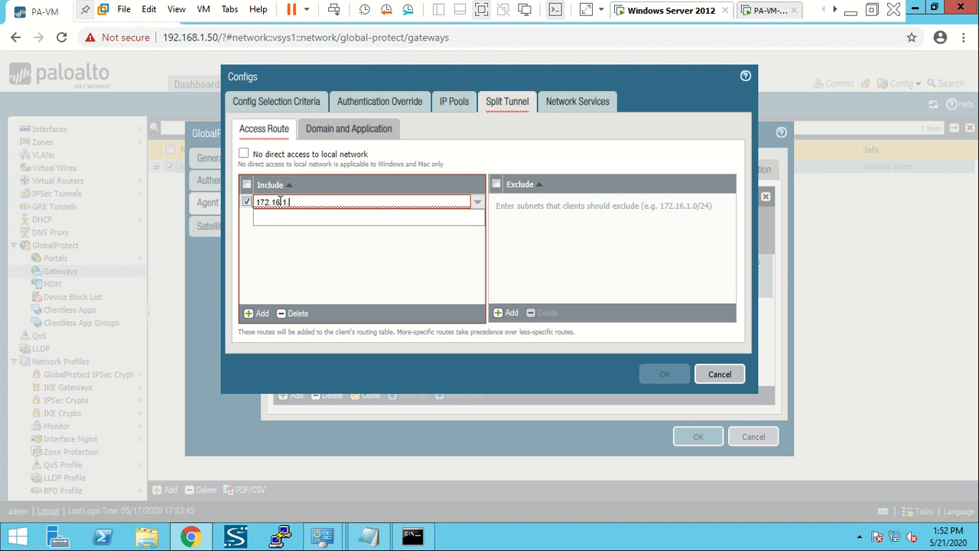
type(".0/24")
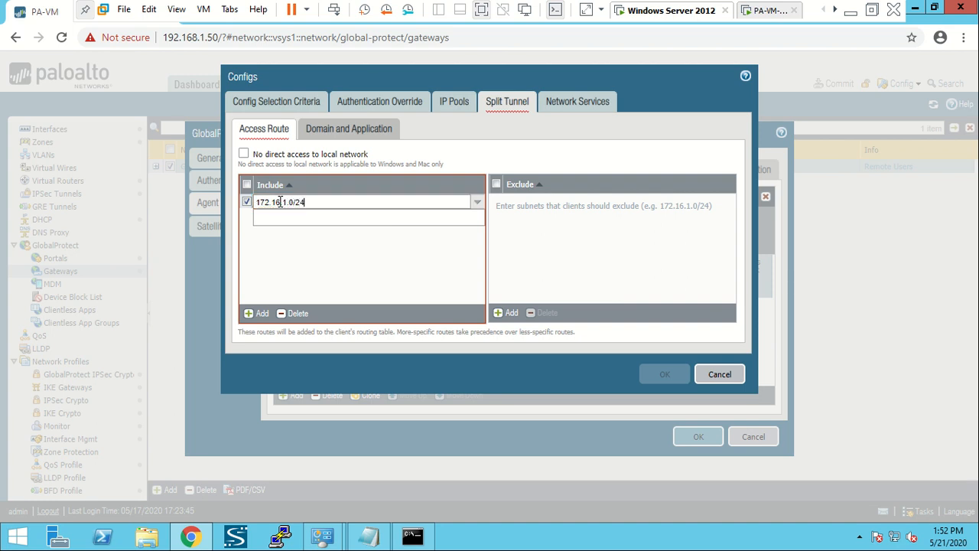
left_click(294, 244)
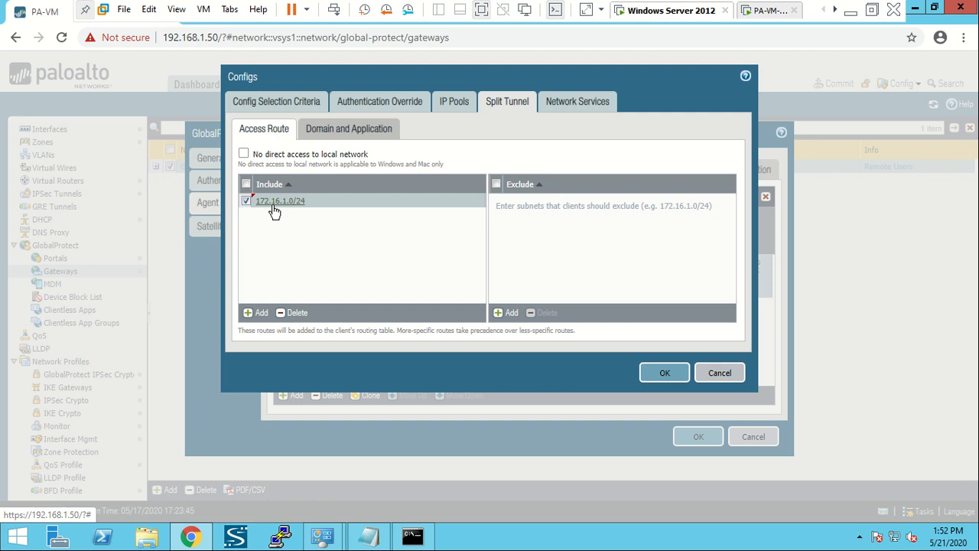
left_click(653, 376)
left_click(699, 437)
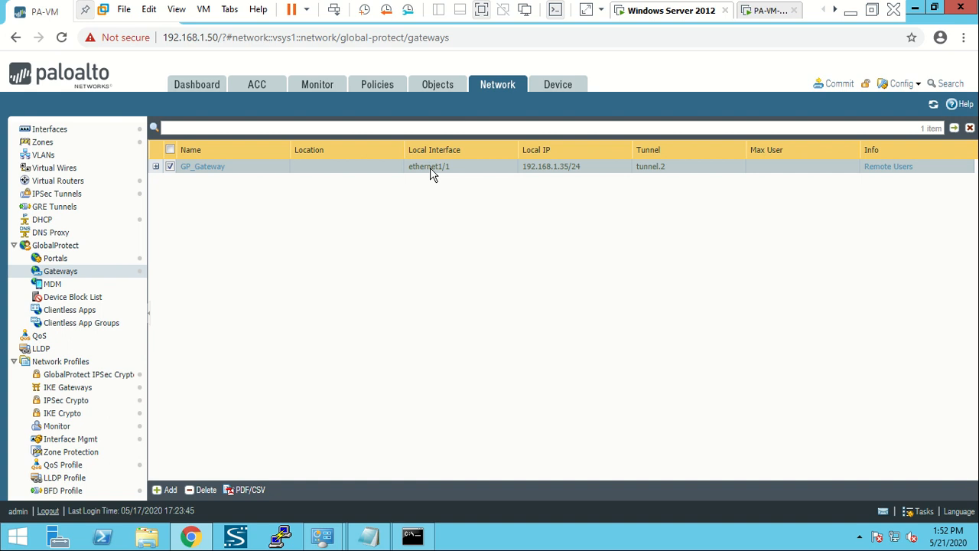
- Start a new security policy rule named GlobalProtect-to-internal
left_click(376, 89)
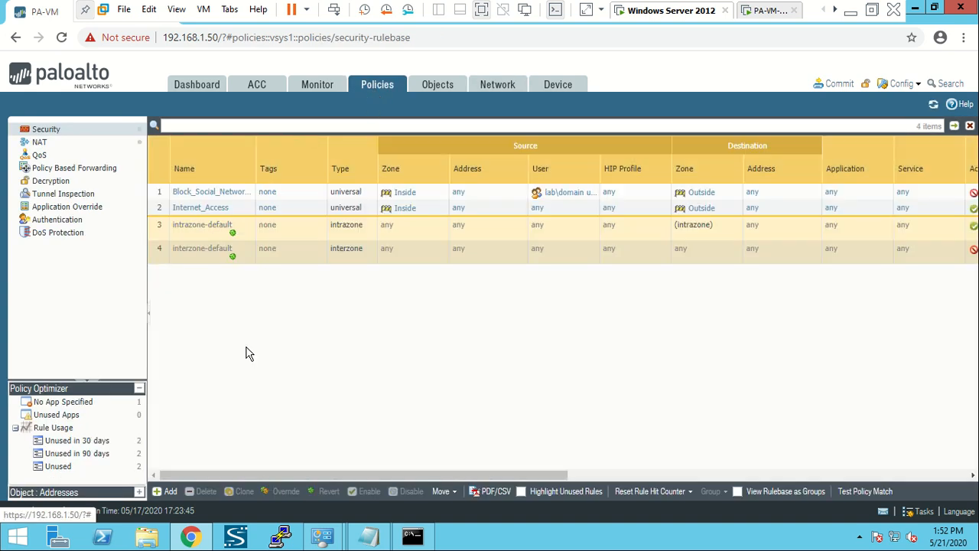
left_click(170, 492)
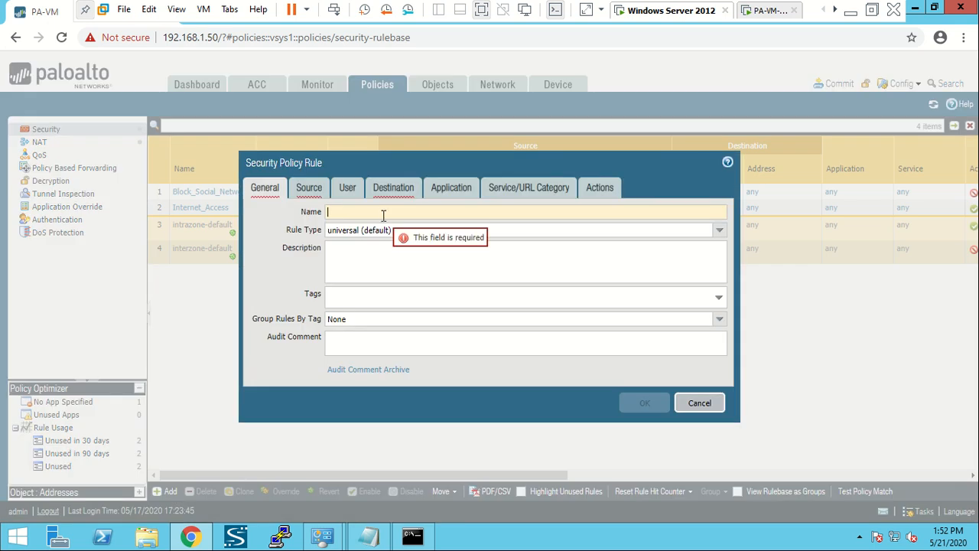
type("G")
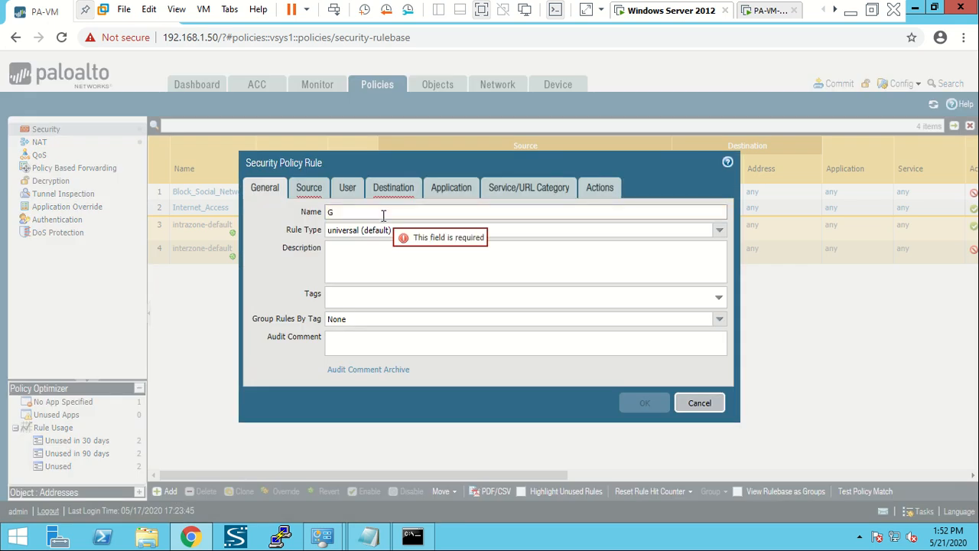
type("lobalPr")
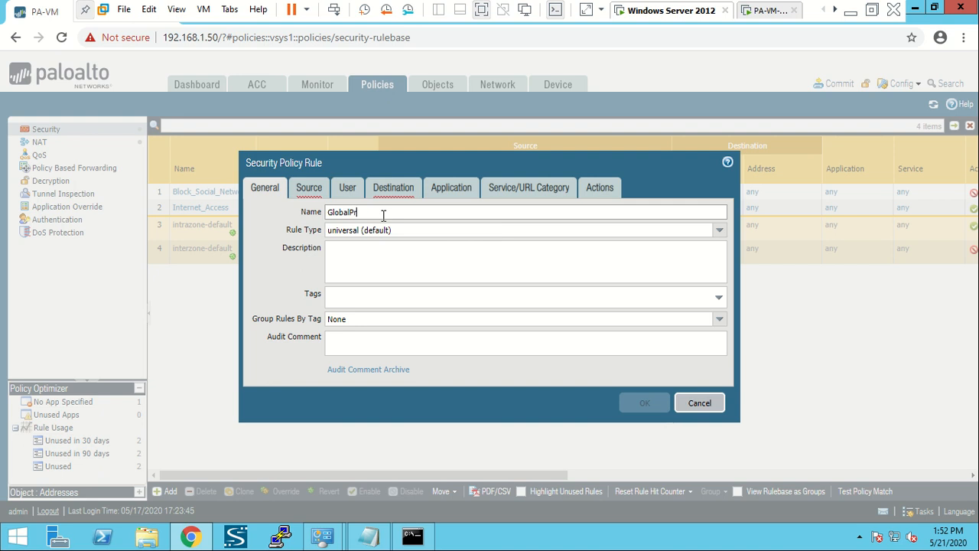
type("otect")
key("BackSpace")
type("-to-internal")
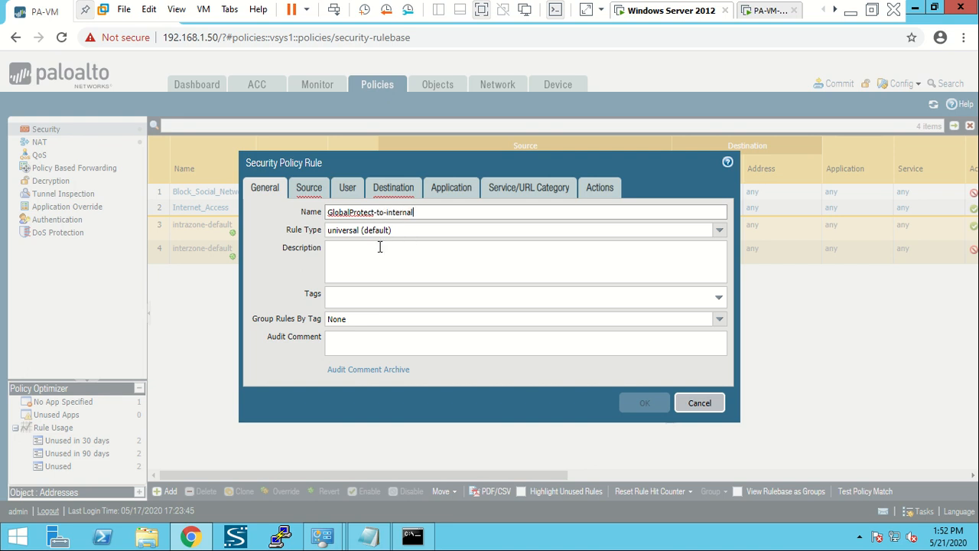
- Set the rule's source zone to GlobalProtect and its destination zone to Inside
left_click(310, 189)
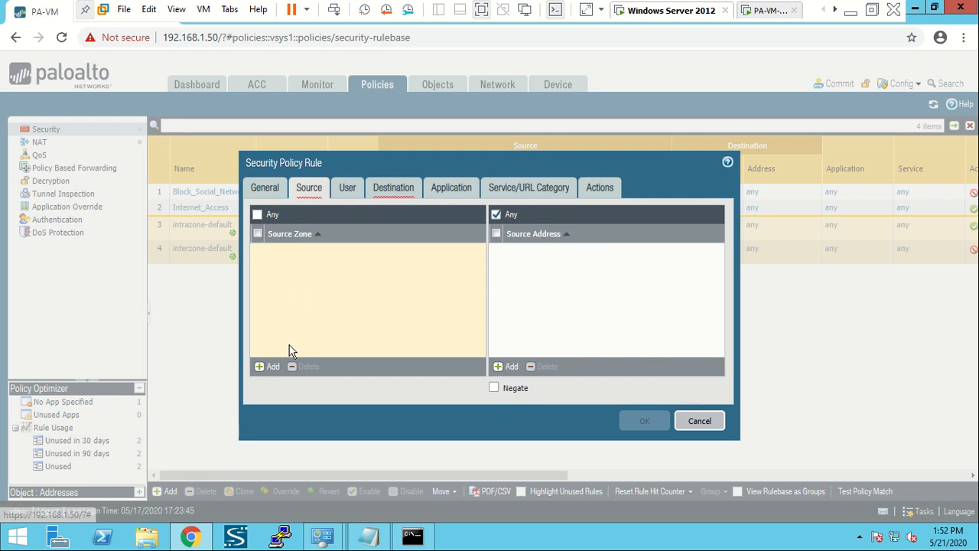
left_click(268, 366)
left_click(322, 266)
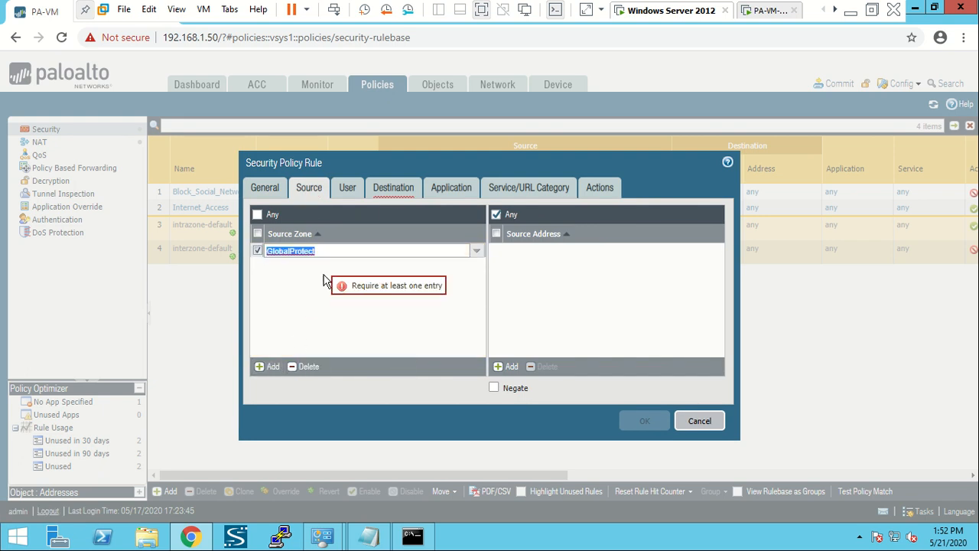
left_click(393, 189)
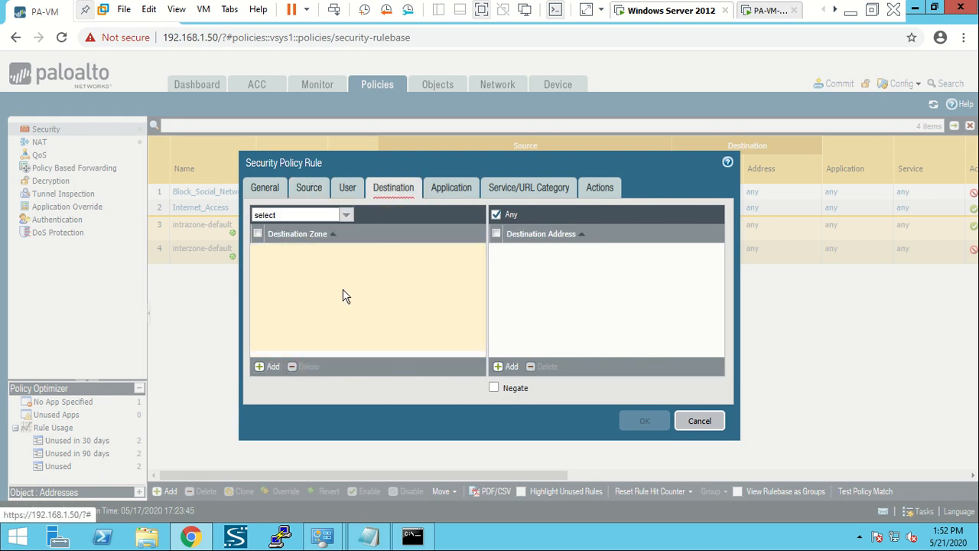
left_click(268, 365)
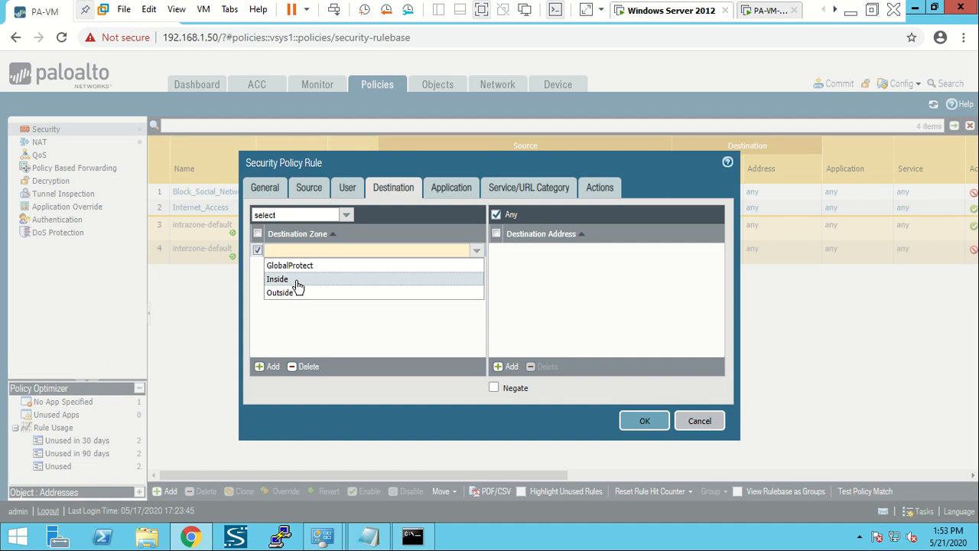
left_click(297, 280)
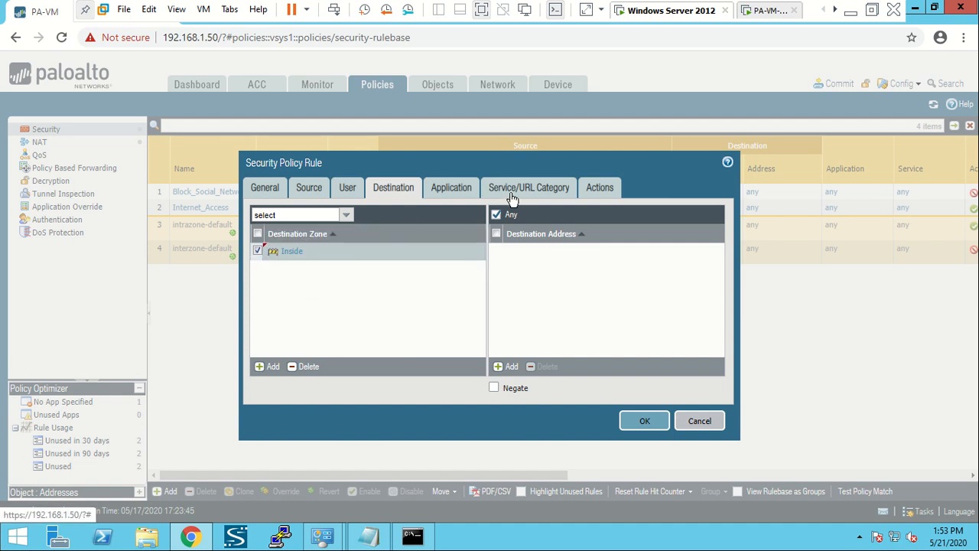
- Set the rule's service to any and save it with the Allow action
left_click(469, 188)
left_click(497, 191)
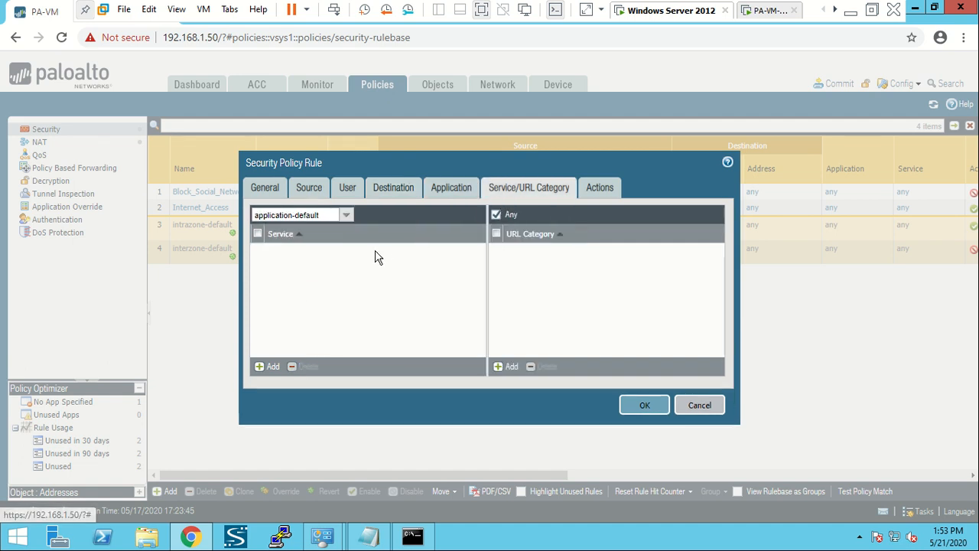
left_click(346, 215)
left_click(326, 245)
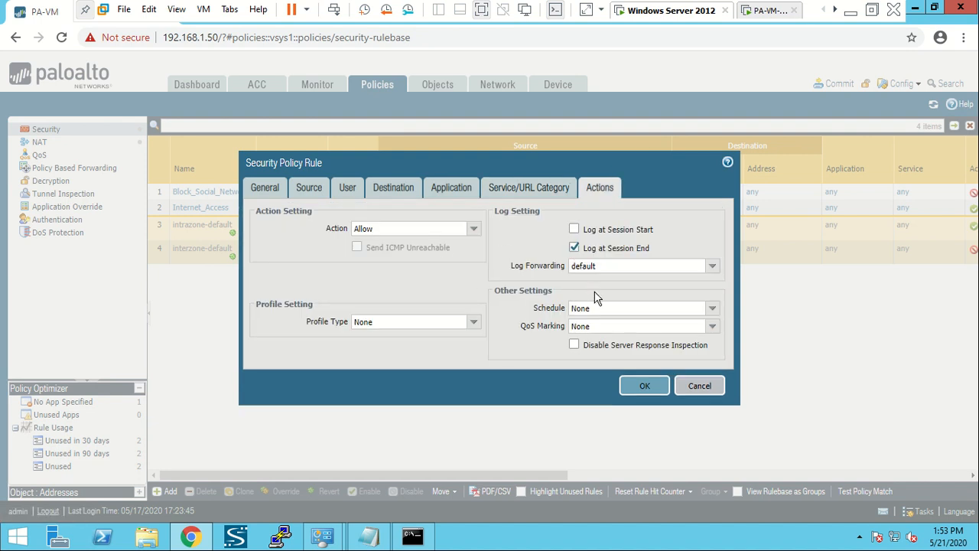
left_click(644, 386)
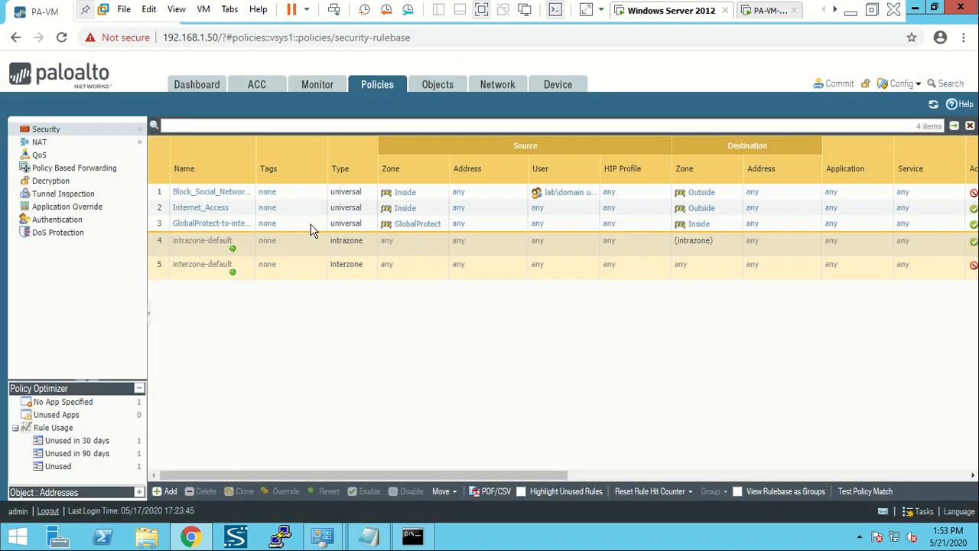
left_click(312, 228)
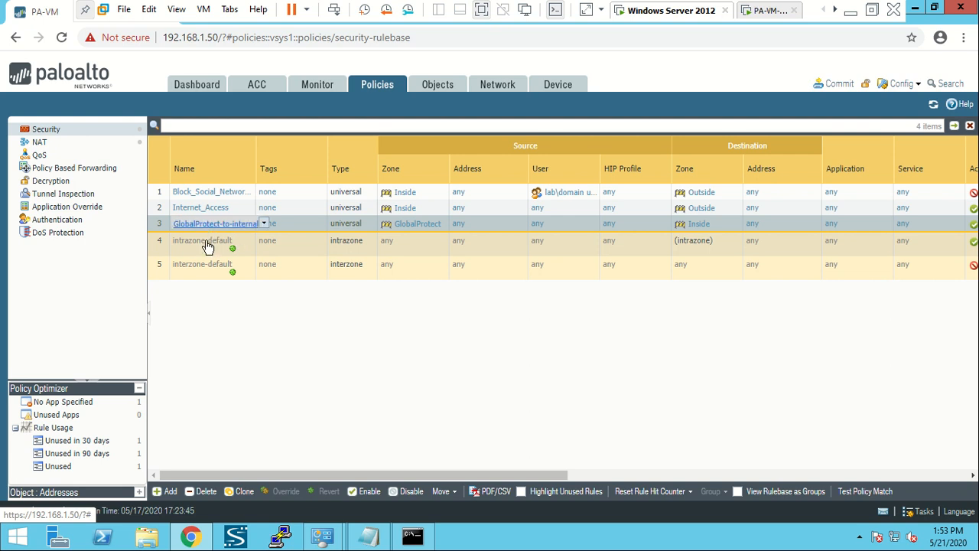
left_click(174, 494)
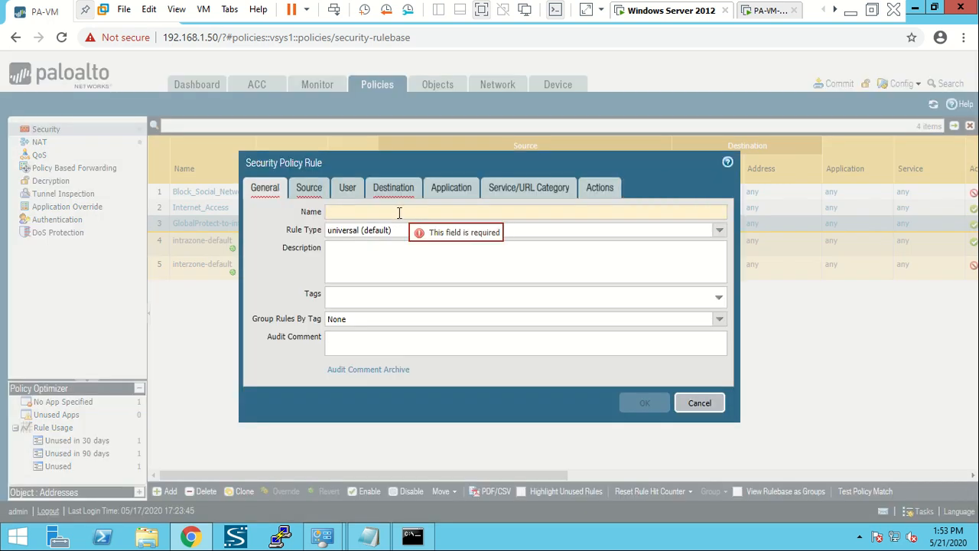
type("Internal")
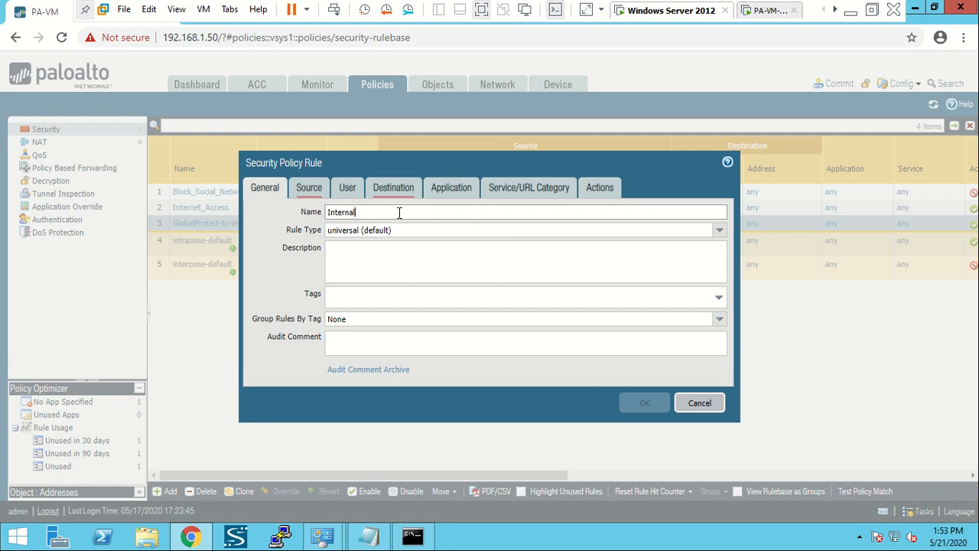
key("BackSpace")
key("BackSpace")
key("BackSpace")
left_click(699, 406)
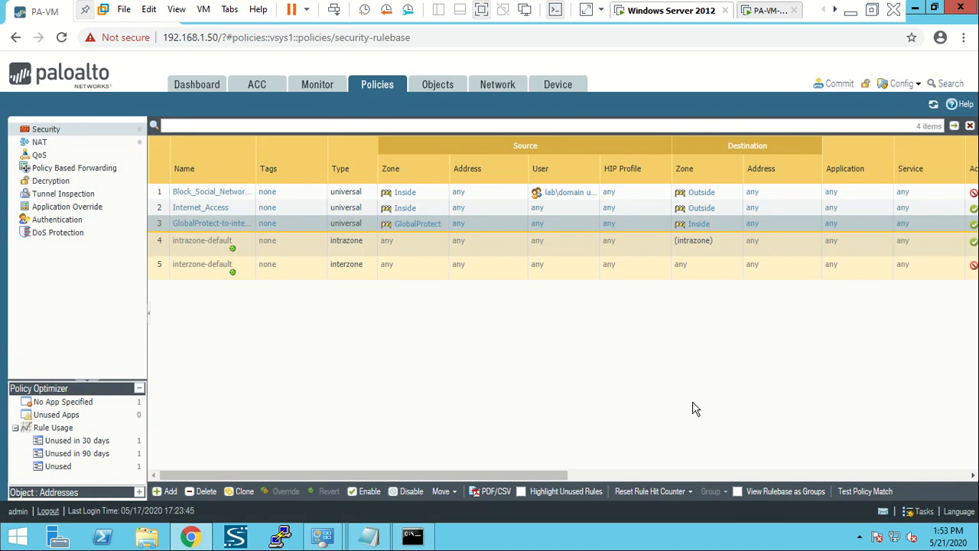
- Commit the split tunnel and security policy changes to the firewall and dismiss the commit status
left_click(822, 84)
left_click(621, 450)
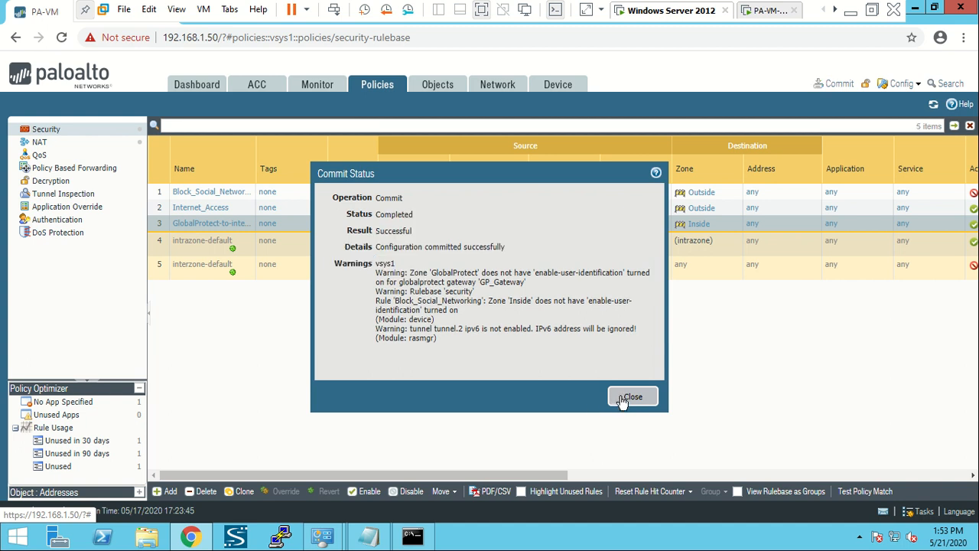
left_click(623, 405)
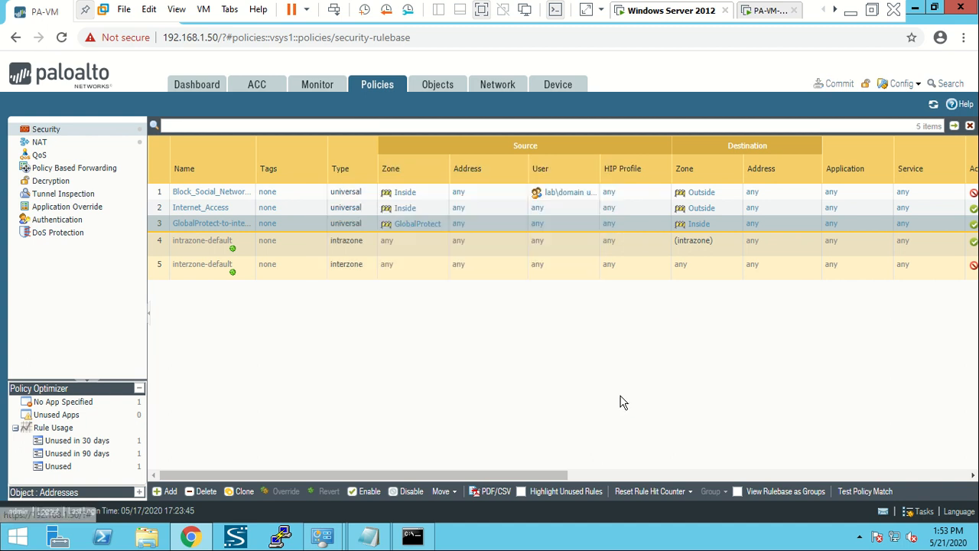
- Open the GlobalProtect agent and enable its VPN connection again
left_click(861, 541)
left_click(881, 439)
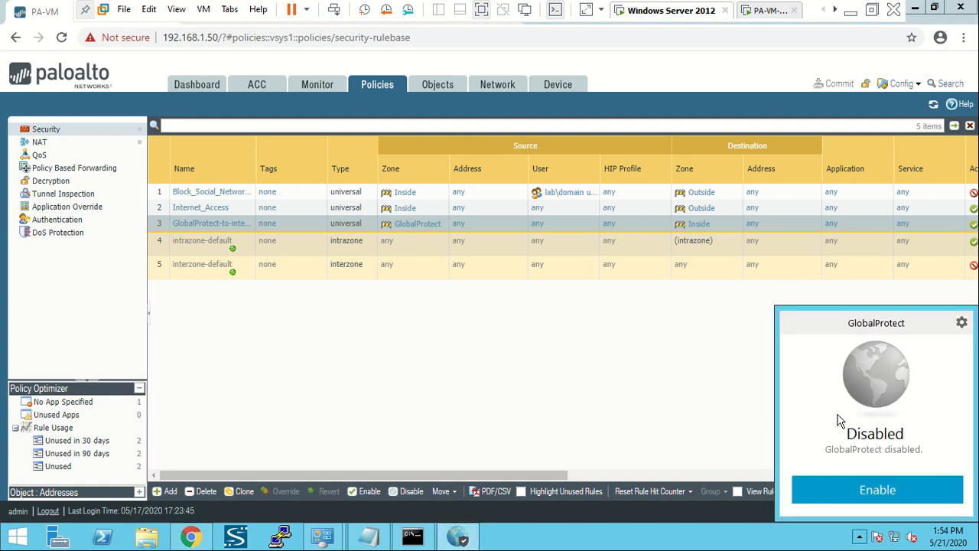
left_click(867, 492)
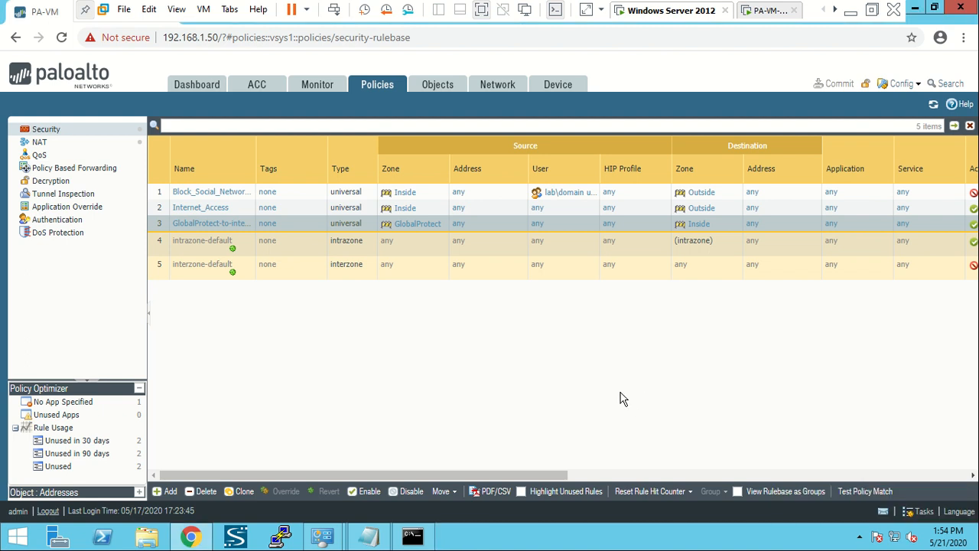
- Check the firewall's Ethernet interface list and load gmail.com in the Google browser tab to test internet access over the VPN
left_click(501, 85)
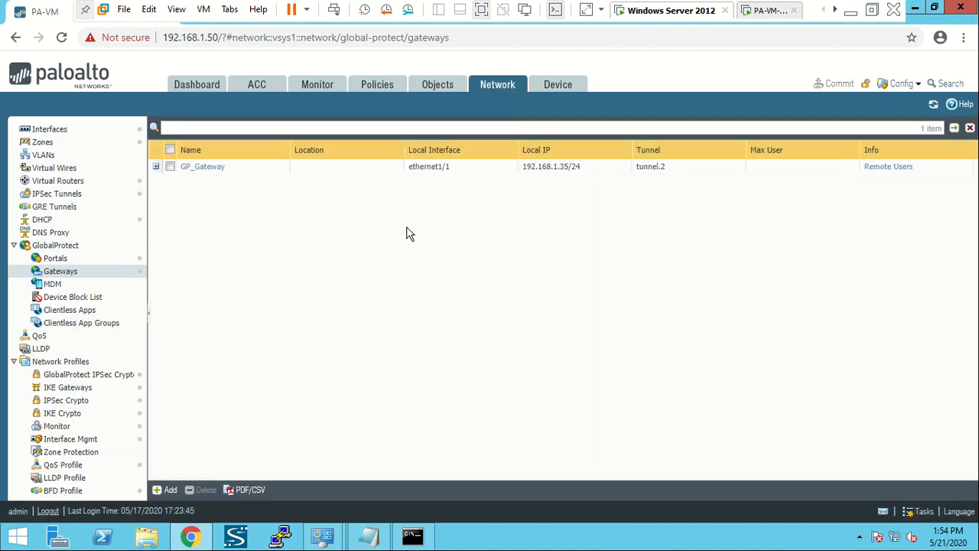
left_click(106, 135)
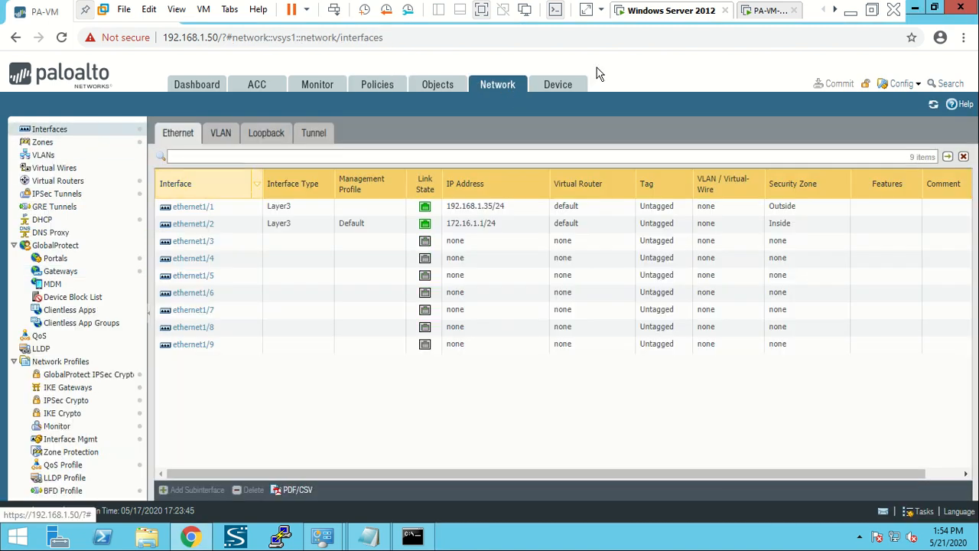
left_click(935, 10)
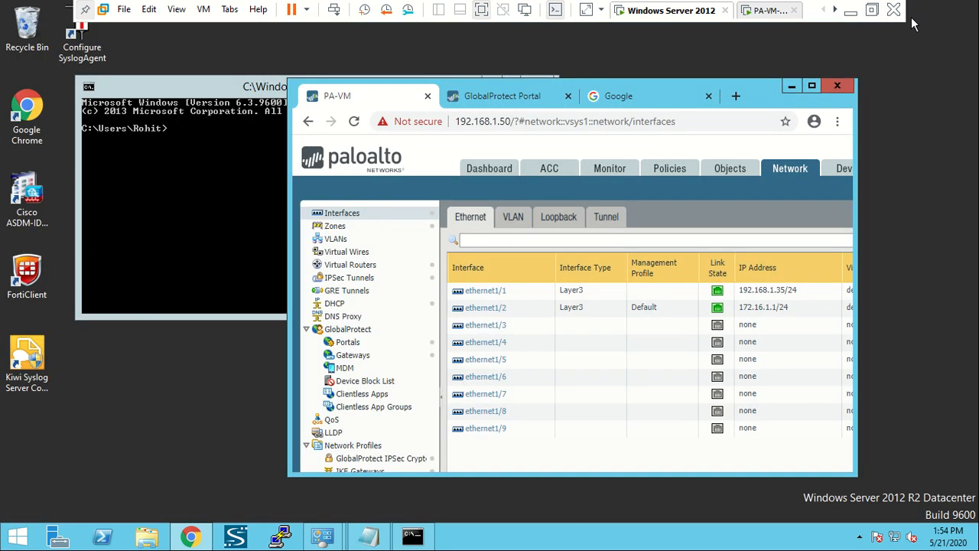
left_click(617, 96)
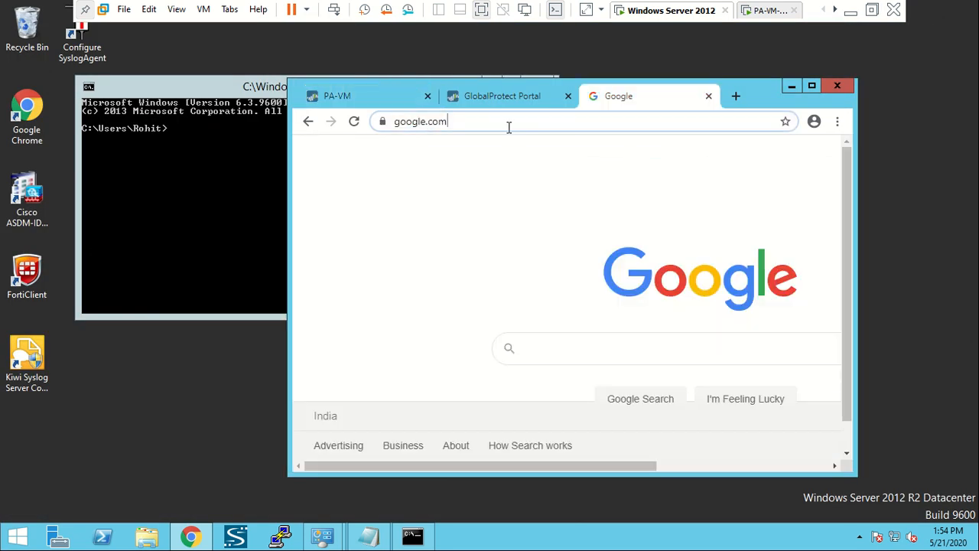
left_click(508, 124)
key("BackSpace")
type("gmail.co")
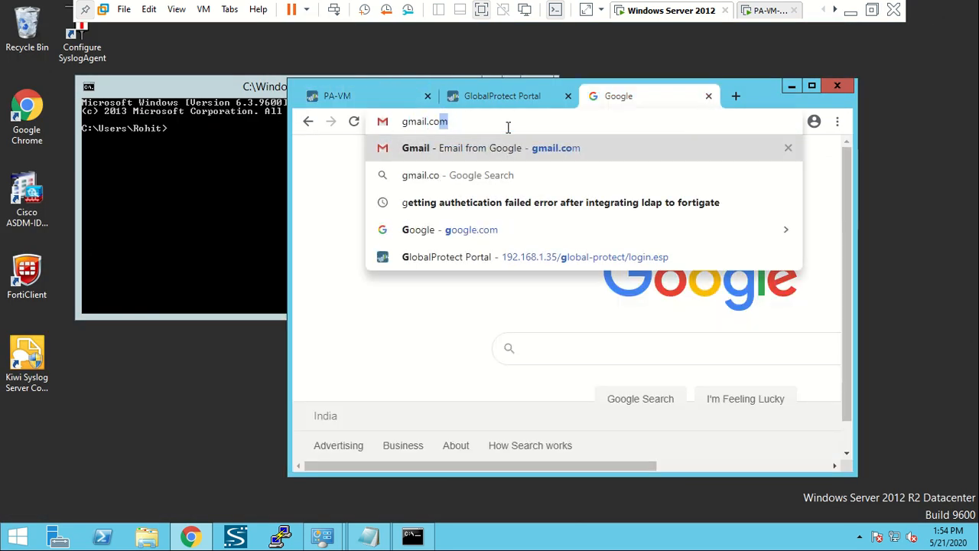
key("Return")
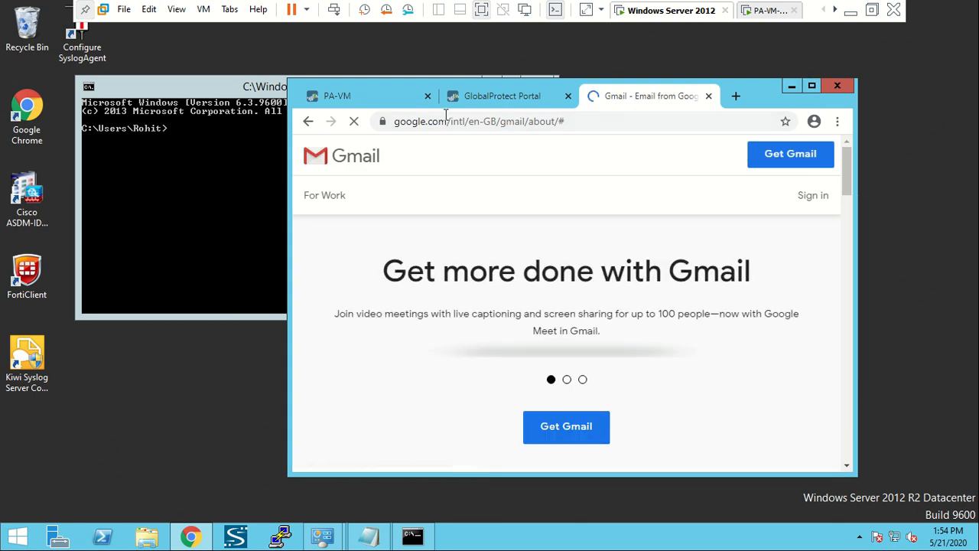
- Return to the firewall's Ethernet interface list, then start a continuous ping to 172.16.1.1 in the Command Prompt
left_click(370, 96)
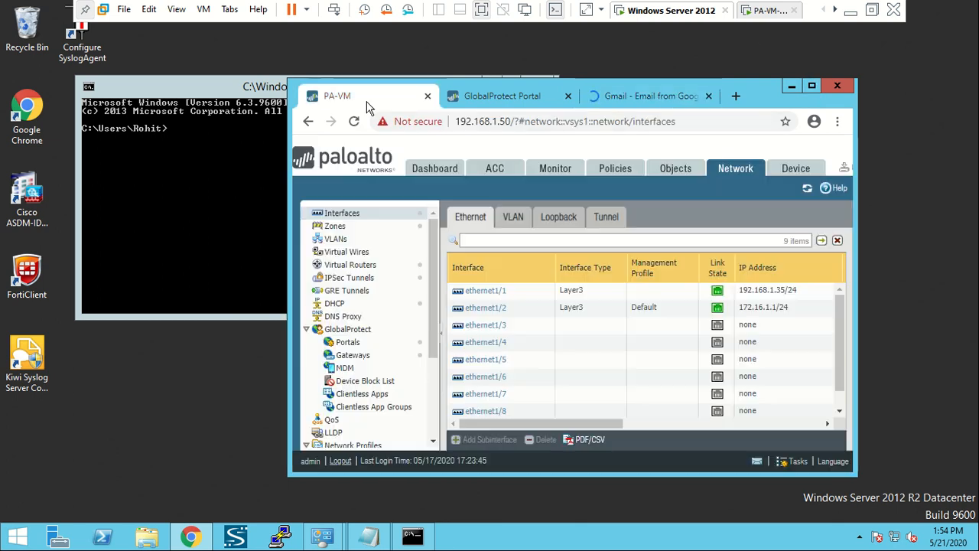
left_click(810, 86)
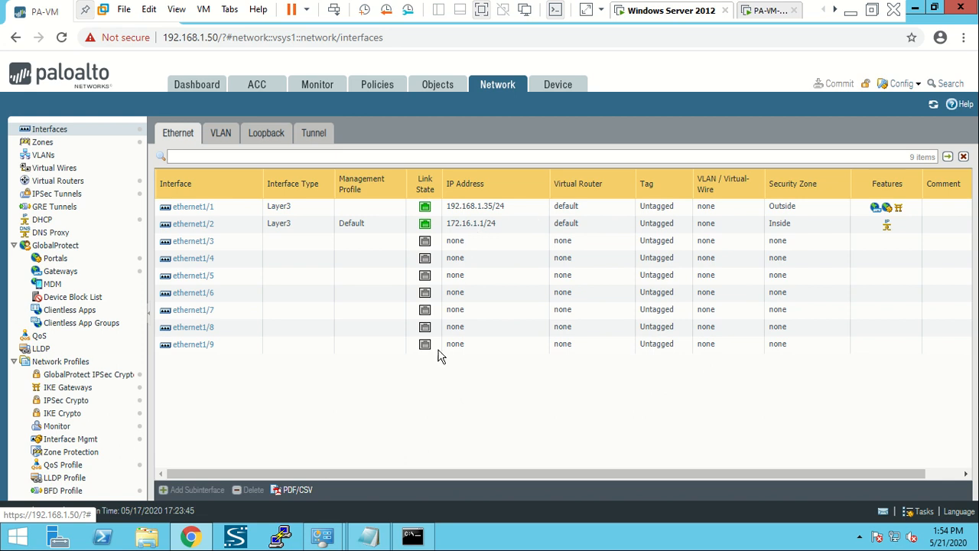
left_click(412, 537)
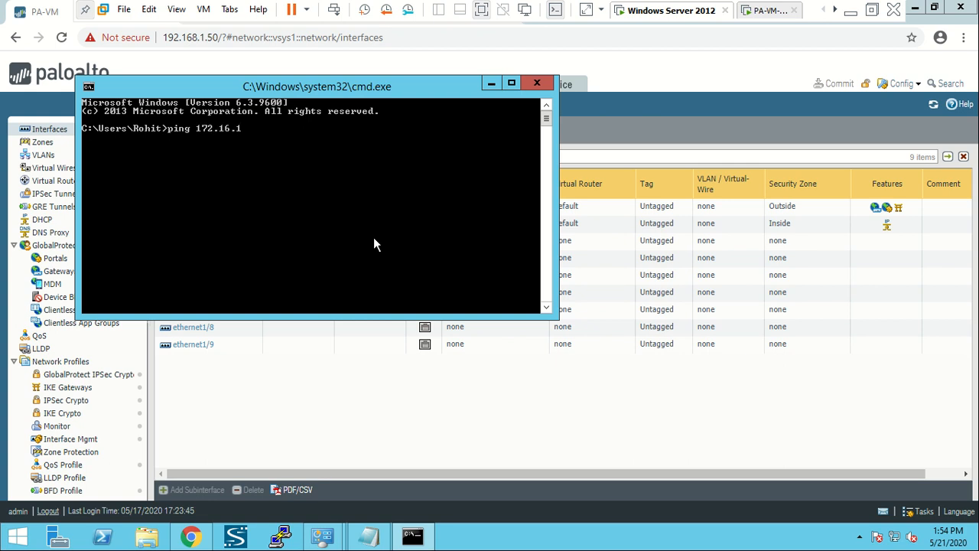
type("ping 172.16.1.1 -t")
key("Return")
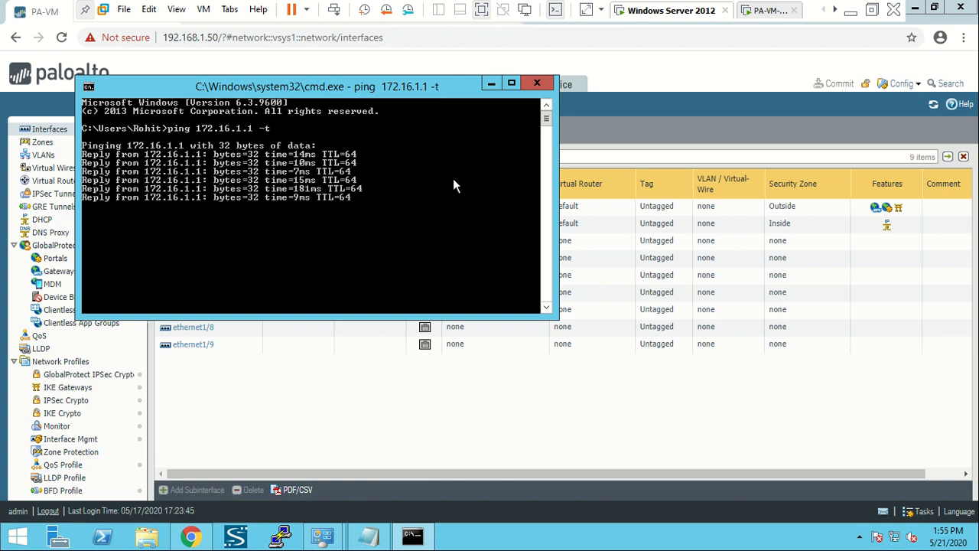
left_click_drag(390, 94, 450, 140)
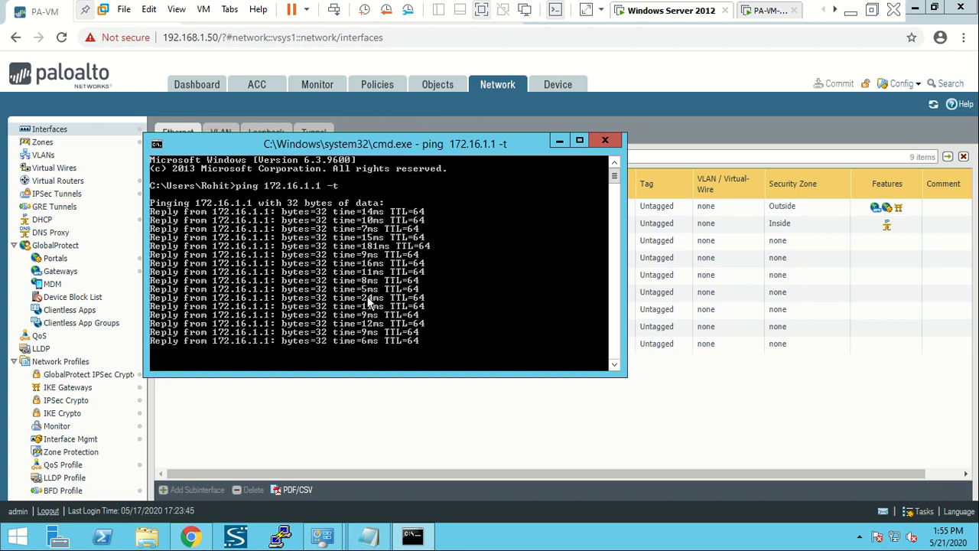
- Disable the security rule that allows traffic from the GlobalProtect zone to the Inside zone and check the running ping
left_click(382, 90)
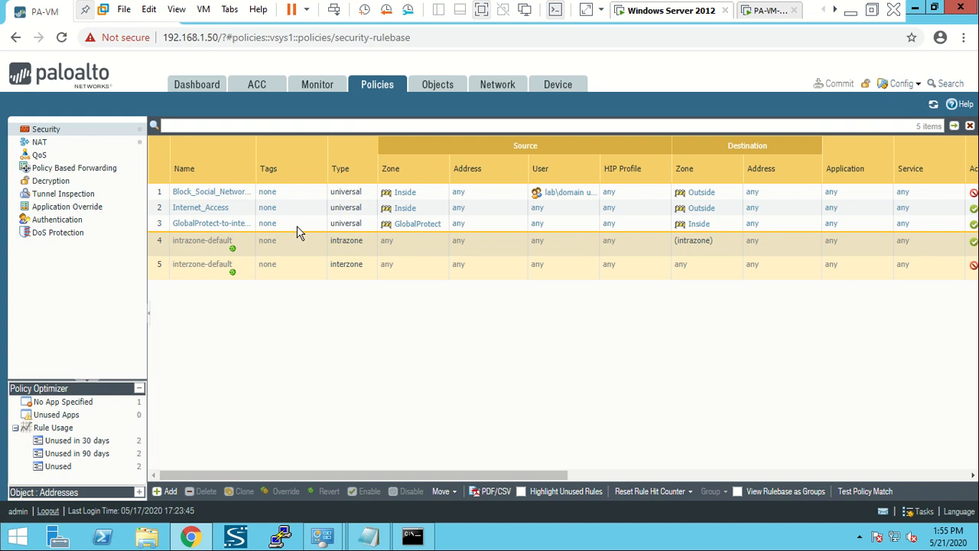
left_click(297, 225)
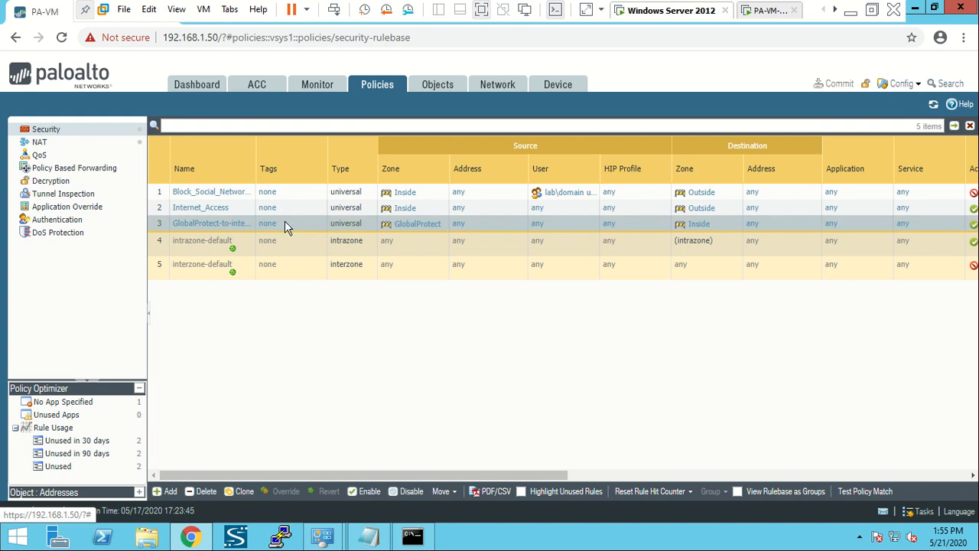
left_click(406, 494)
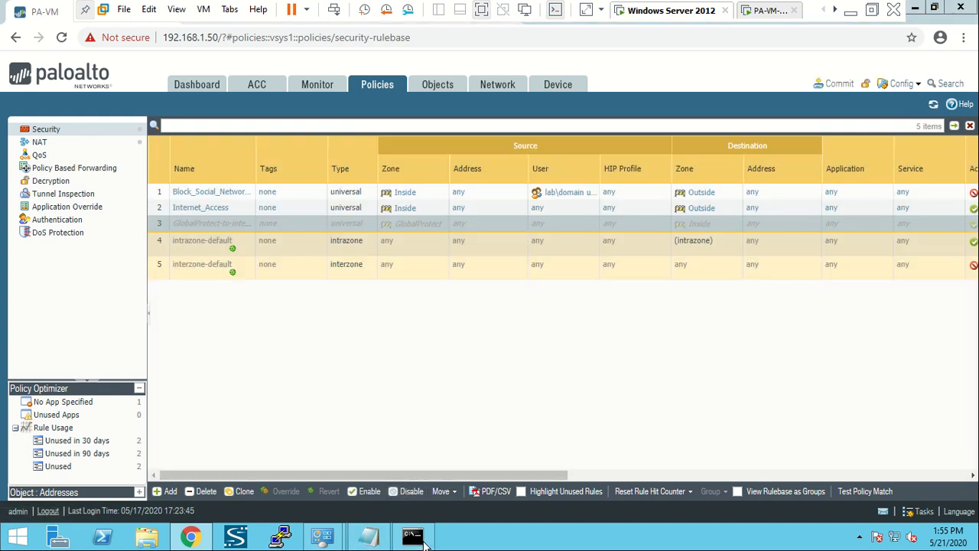
left_click(417, 538)
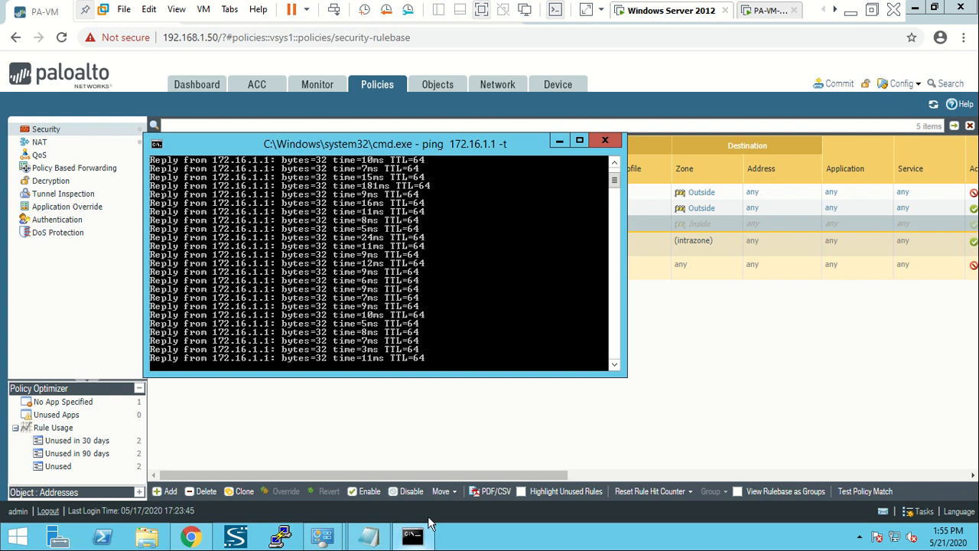
- Commit all changes with the GlobalProtect rule disabled and watch the running ping alongside the commit status
left_click(839, 84)
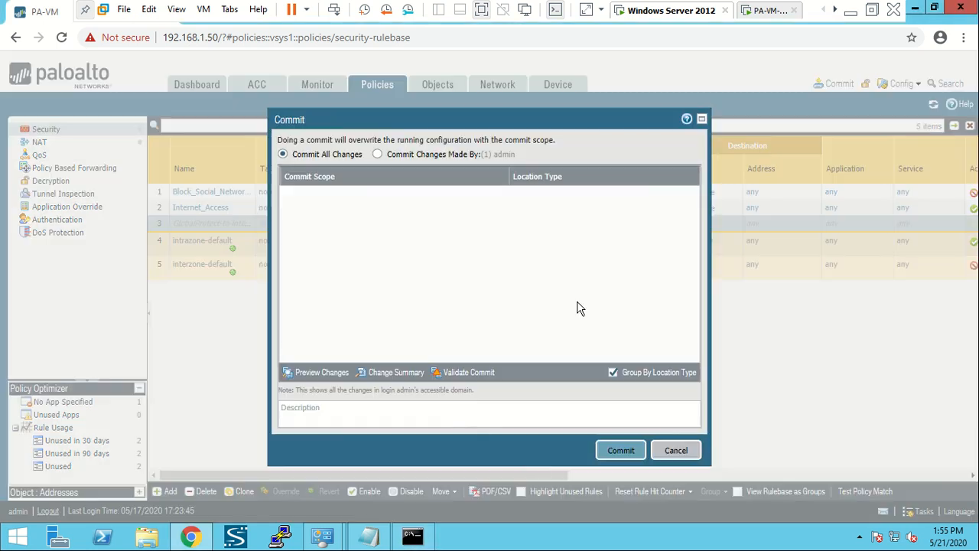
left_click(620, 450)
left_click(413, 536)
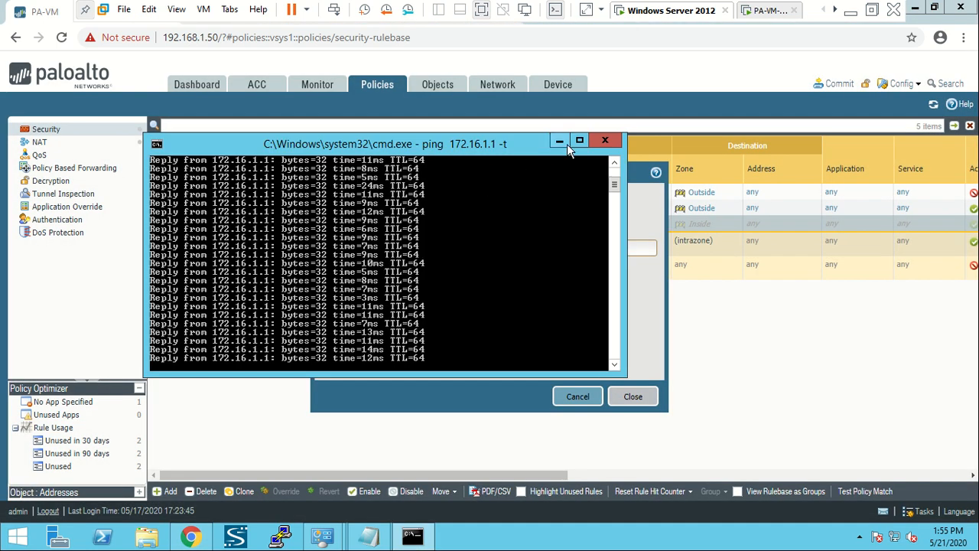
left_click_drag(375, 134, 343, 246)
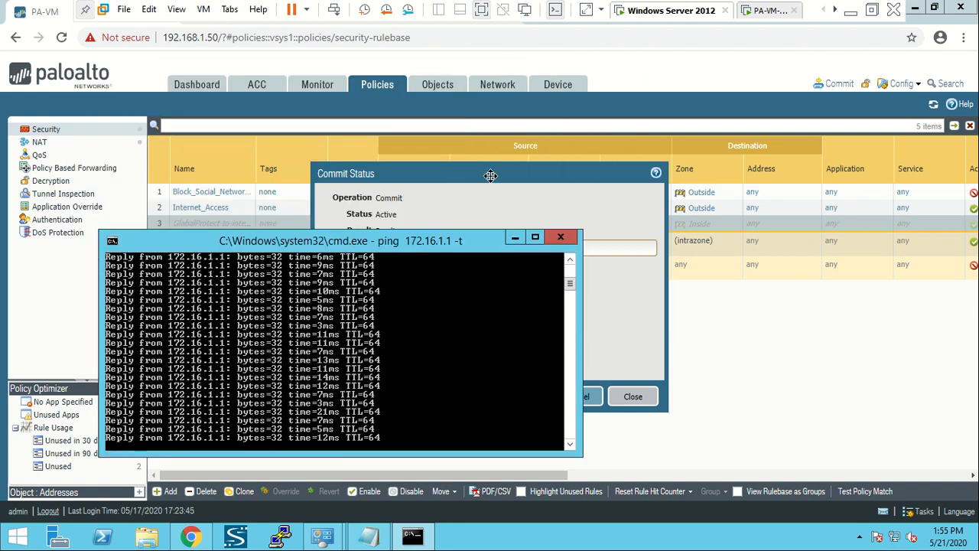
left_click_drag(491, 175, 504, 80)
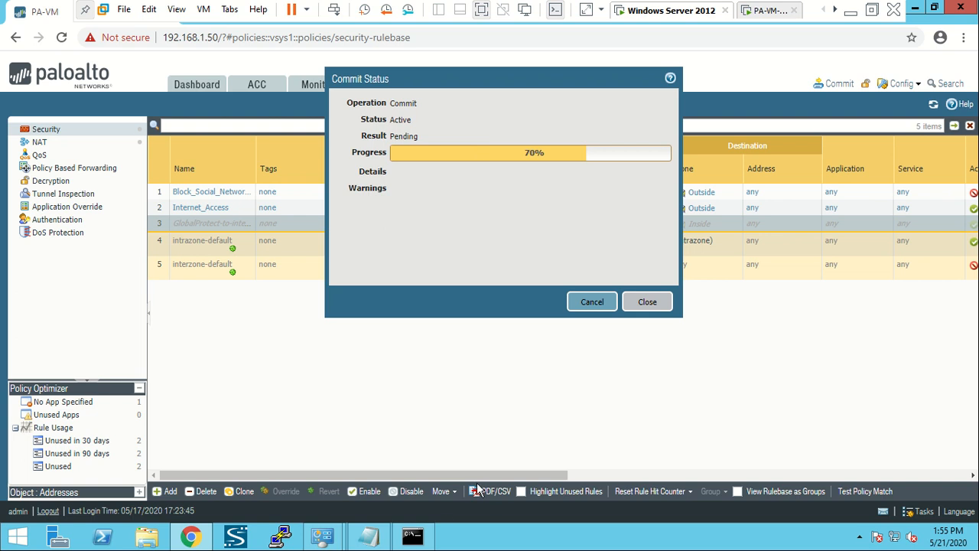
left_click(409, 543)
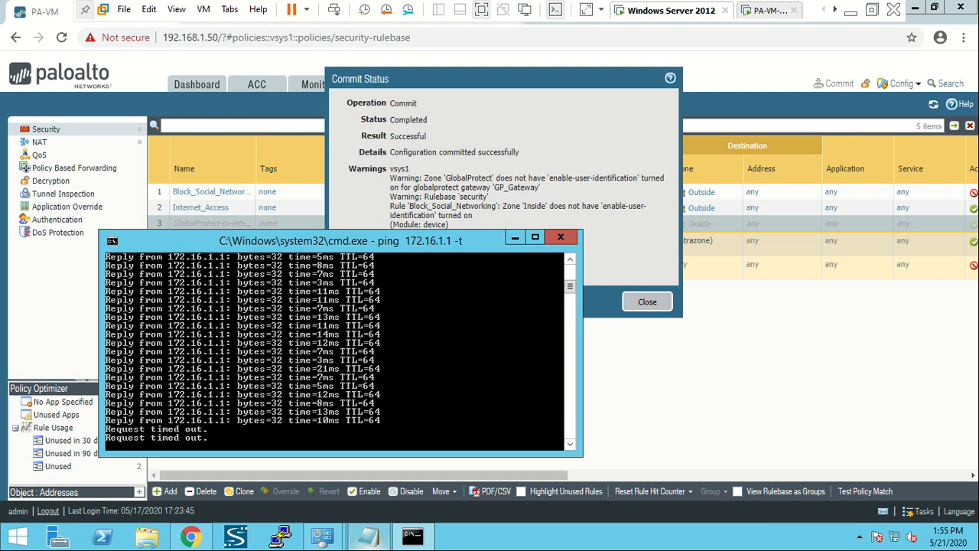
- Switch to the Notepad checklist and add item 4 "Global Protect Zone" and item 5 "Global Protect Interface"
left_click(375, 541)
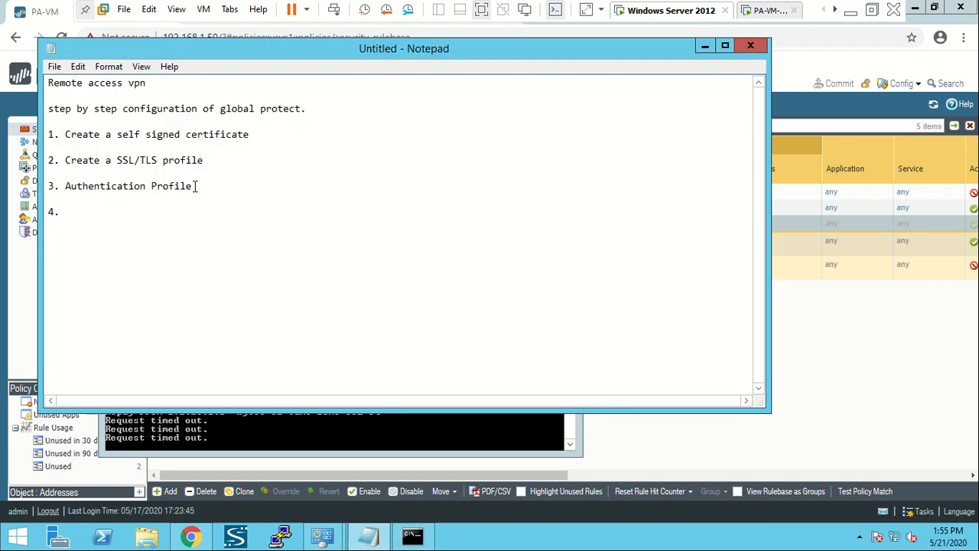
type("Global Po")
type("otect Zone")
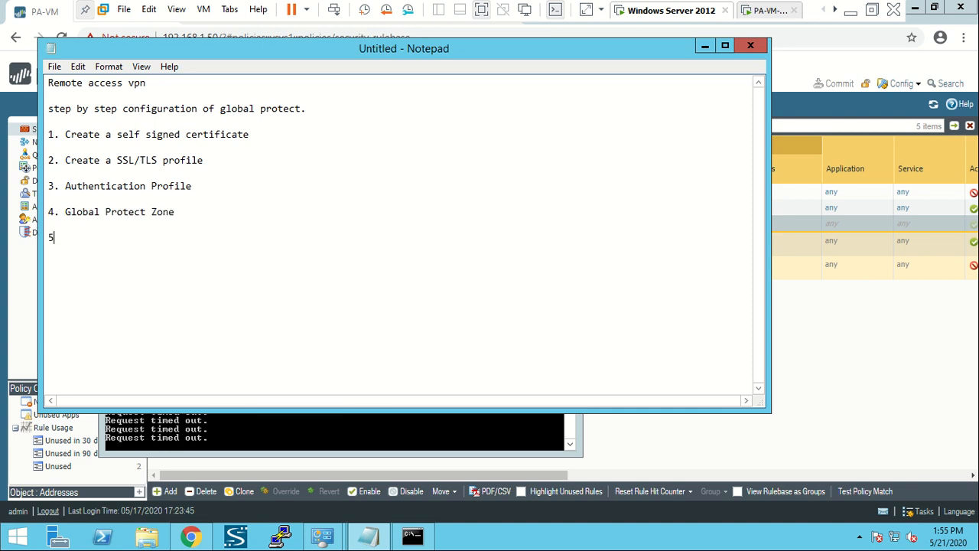
type(" Gloa")
key("BackSpace")
type("bal Protect Interface")
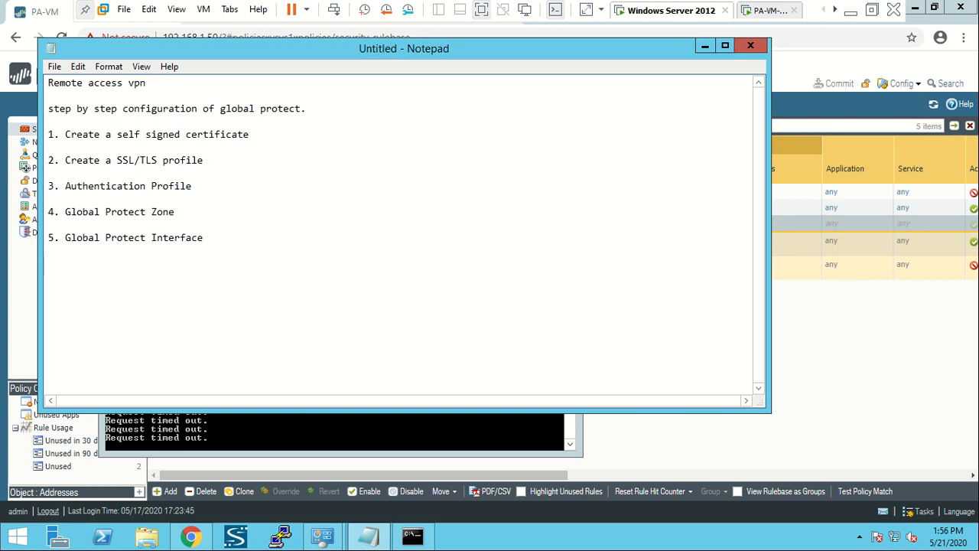
- Add item 6 "Global Protect Portal" and item 7 "Global Protect Gateway" to the checklist
type("6.")
key("BackSpace")
type("Global Protect Interf")
type("ace  6. Global Prote")
type("ct ")
type("Portal")
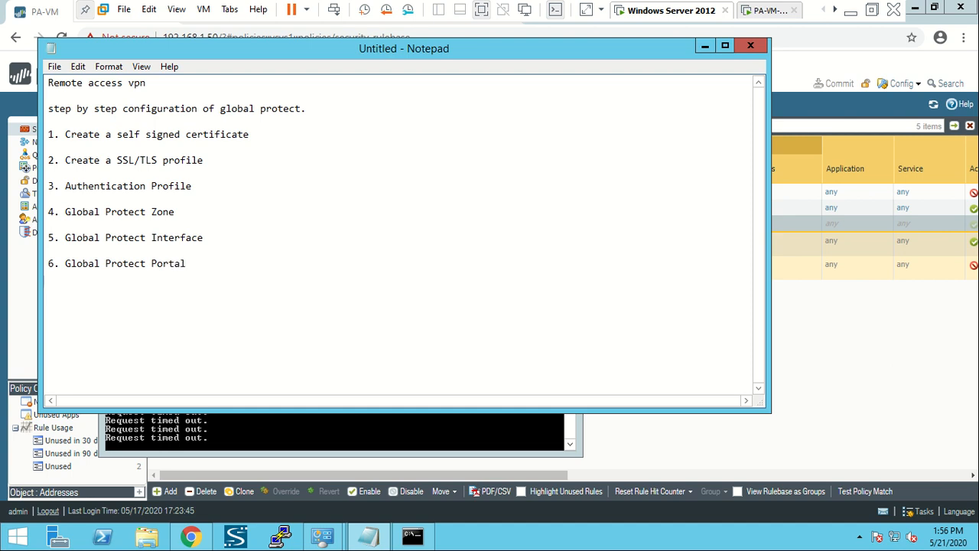
type("  7. Global Protect")
type("Gateway  ")
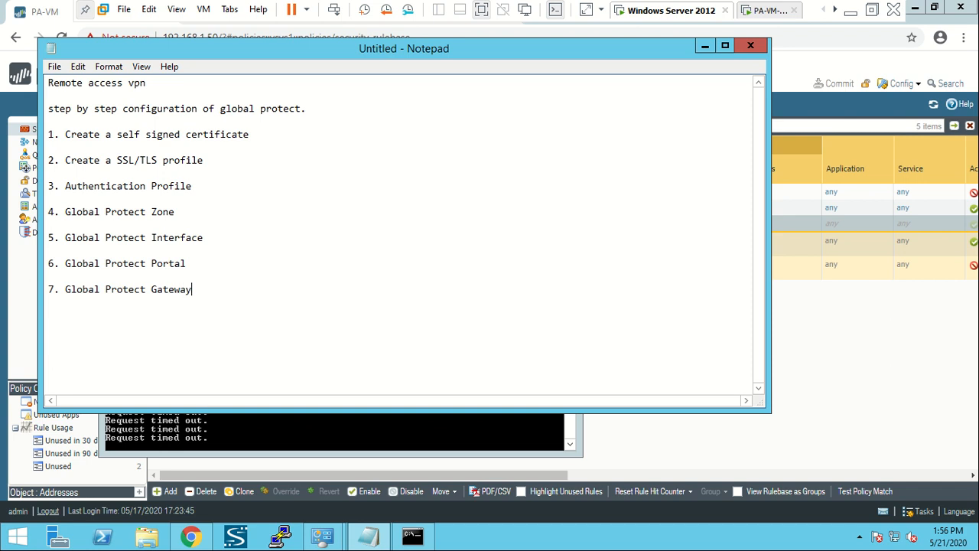
- Add item 8 "Security Policy to allow communication between GP Zone and Inside Zone." and minimize the checklist
type("8. Security Polic")
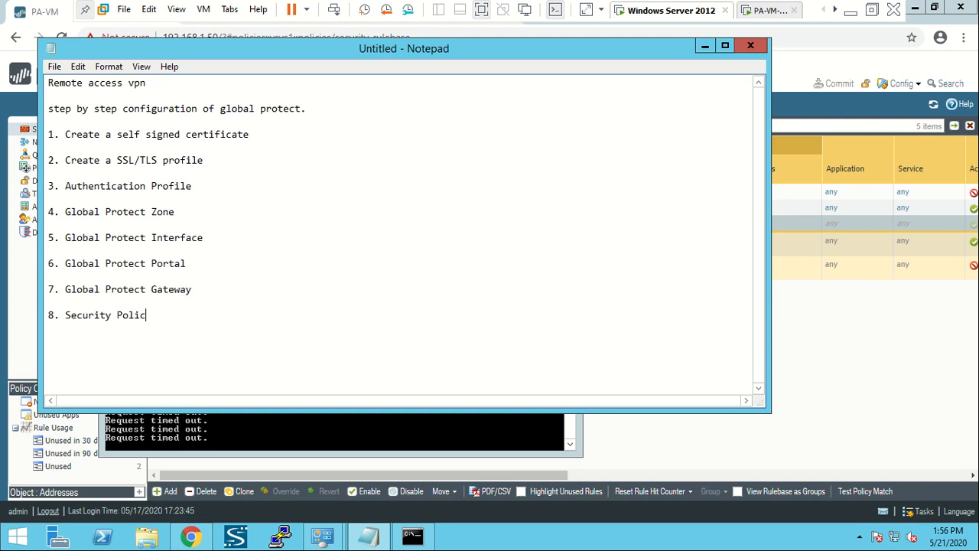
type("y to allow commun")
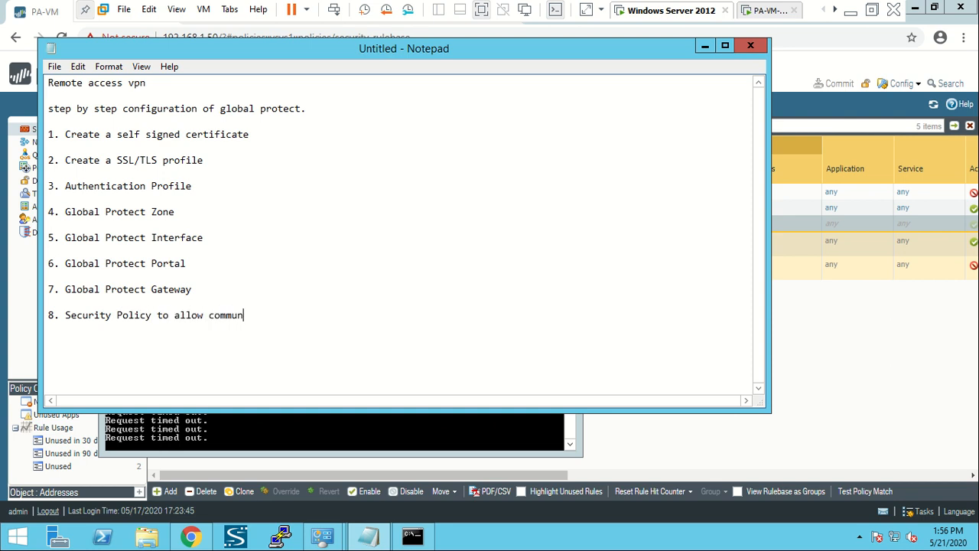
type("ication betwee")
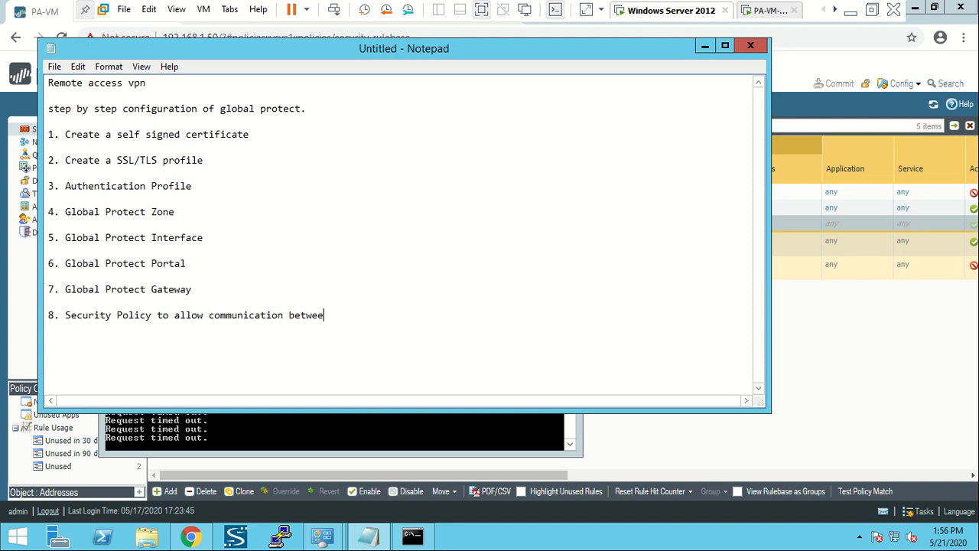
type("n GP Zone and Inside ")
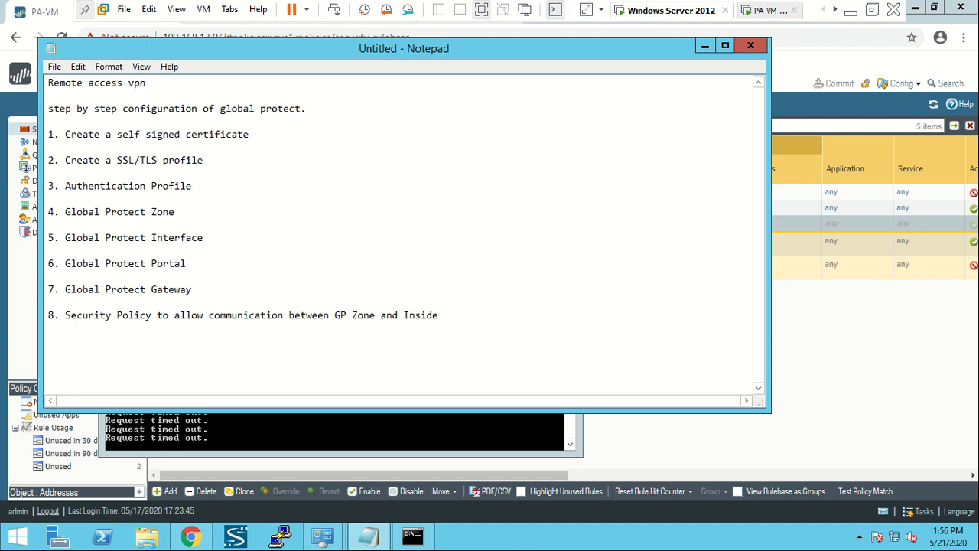
type("Zone.")
left_click(705, 46)
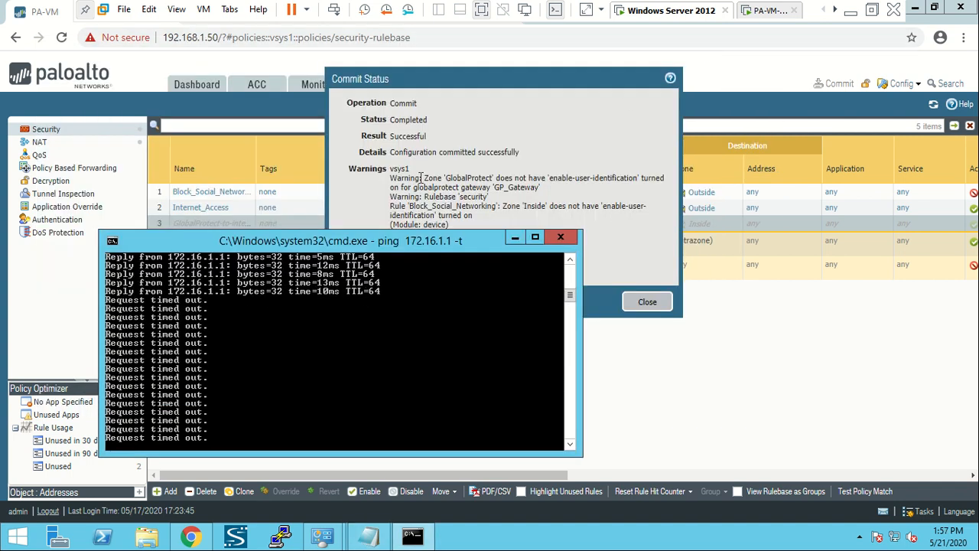
- Dismiss the commit status, re-enable the GlobalProtect to Inside security rule, and commit all changes
left_click(648, 303)
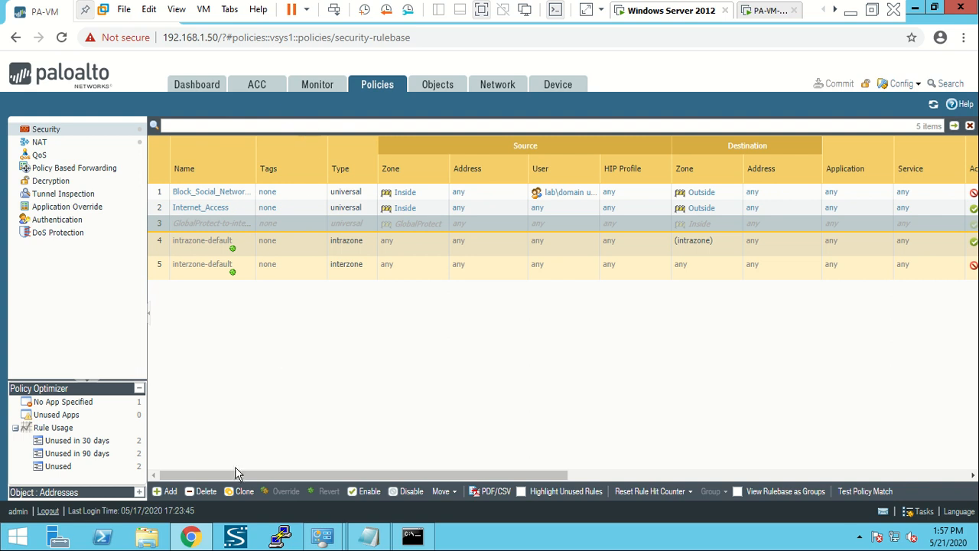
left_click(367, 491)
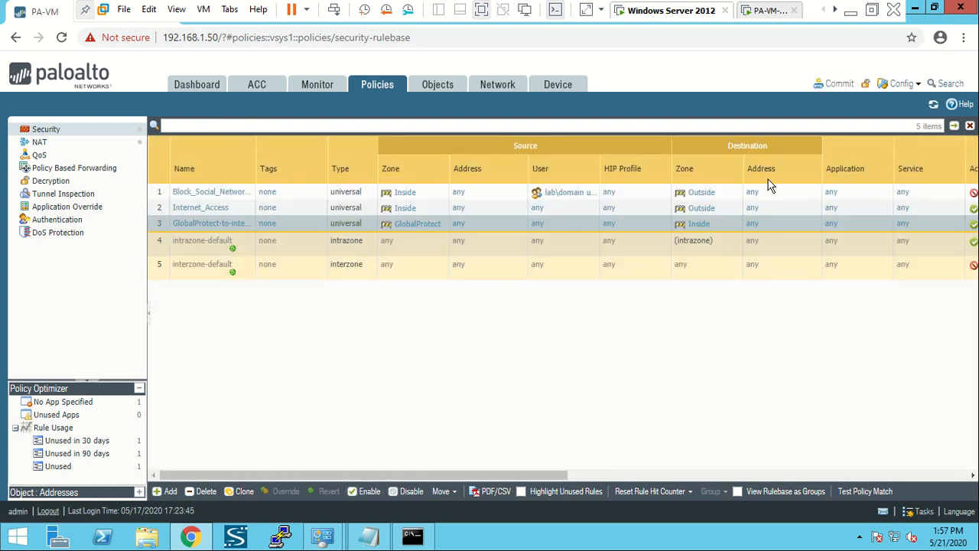
left_click(836, 83)
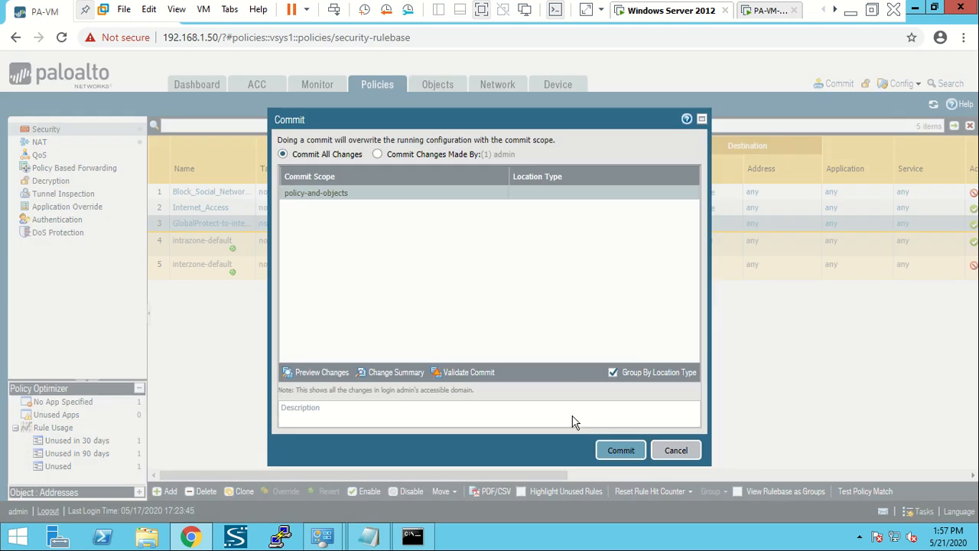
left_click(620, 450)
- Watch the running ping to 172.16.1.1 alongside the commit progress, then put away the ping window and commit status
left_click(400, 528)
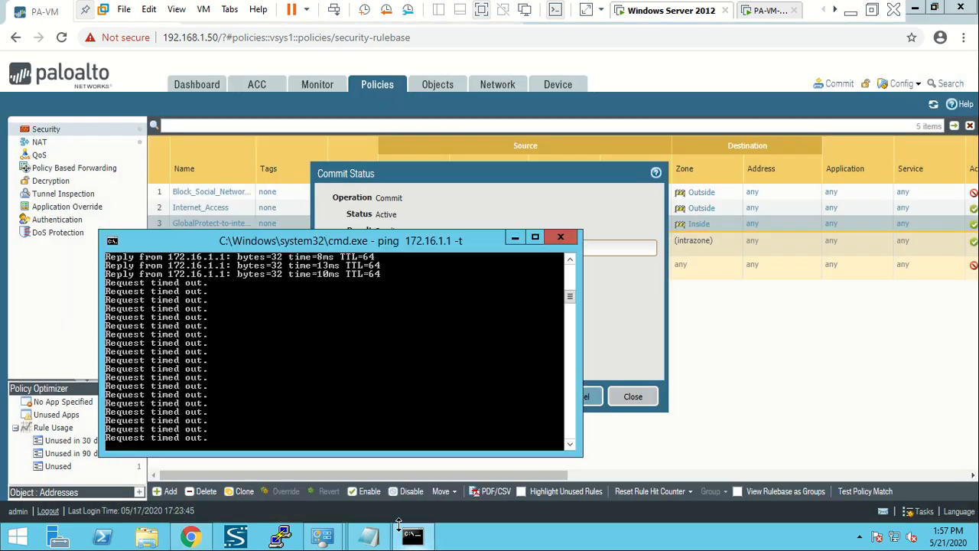
left_click_drag(428, 170, 501, 42)
left_click(414, 536)
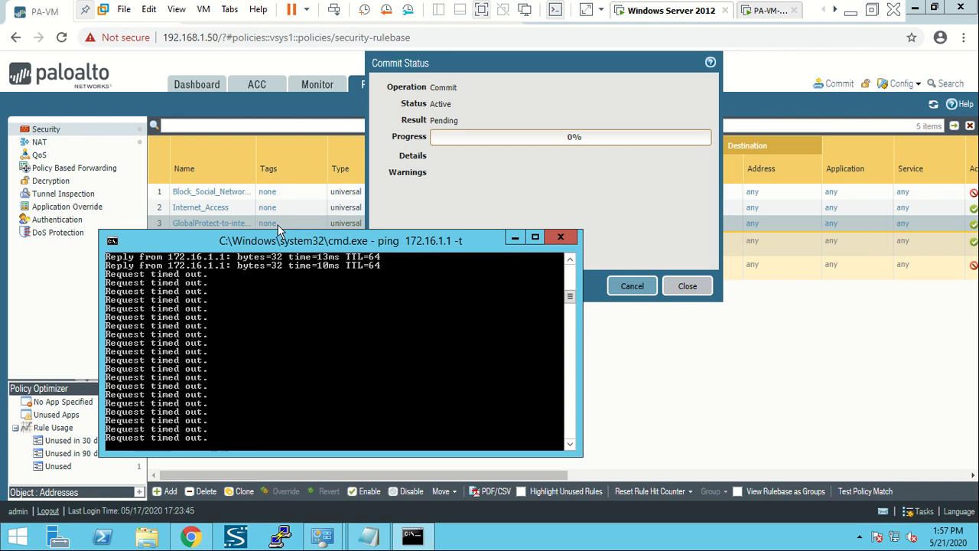
left_click_drag(289, 240, 305, 205)
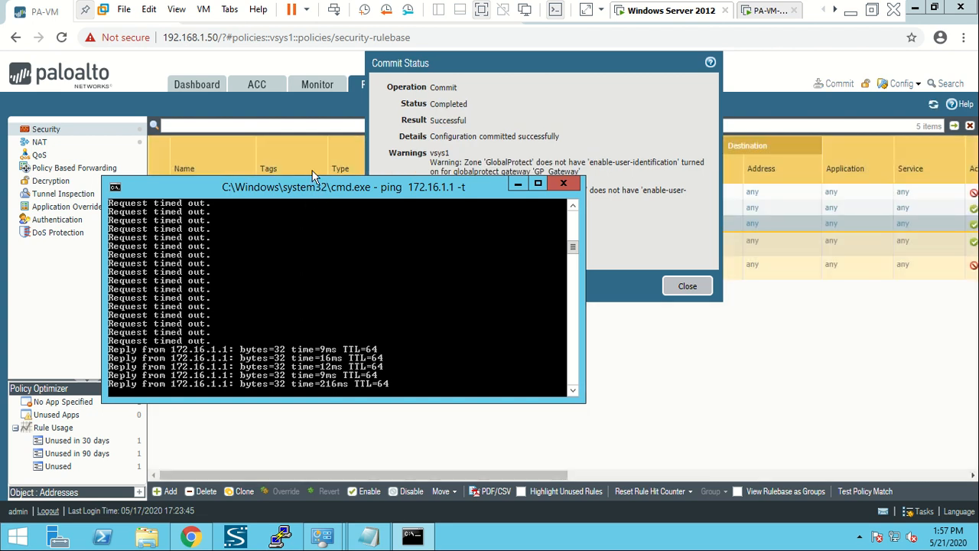
left_click(517, 186)
left_click(672, 285)
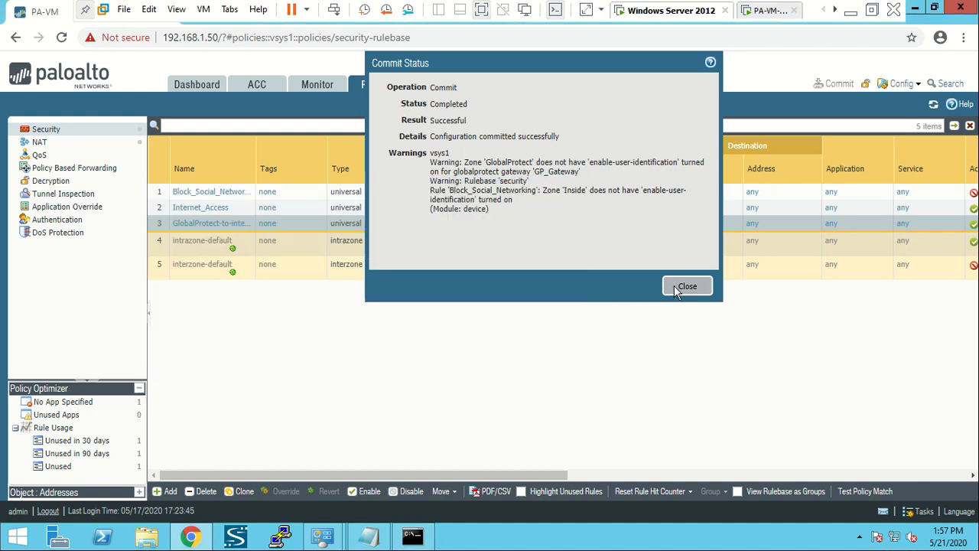
- Review the Clinet_Config client settings of GP_Gateway, including its IP pools and split tunnel access routes, and close the config without changes
left_click(491, 87)
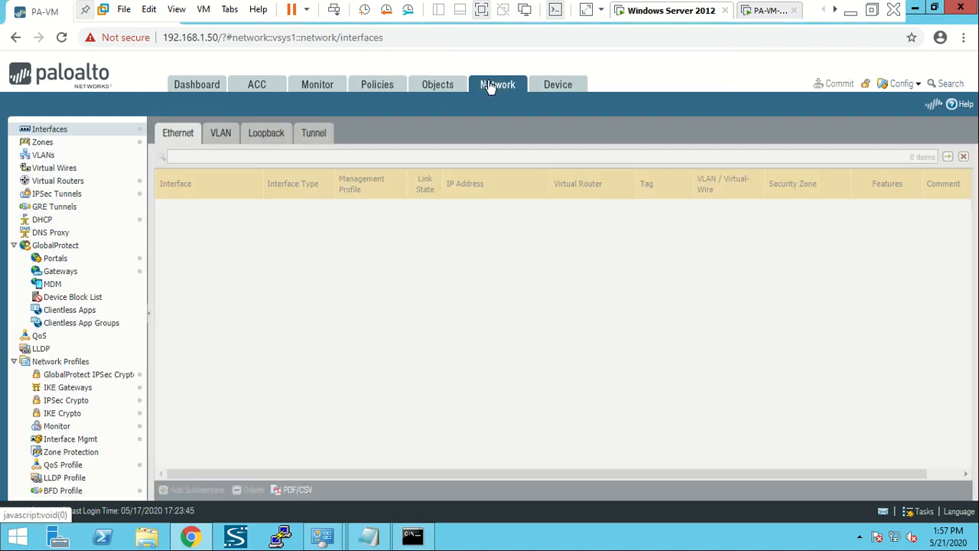
left_click(97, 276)
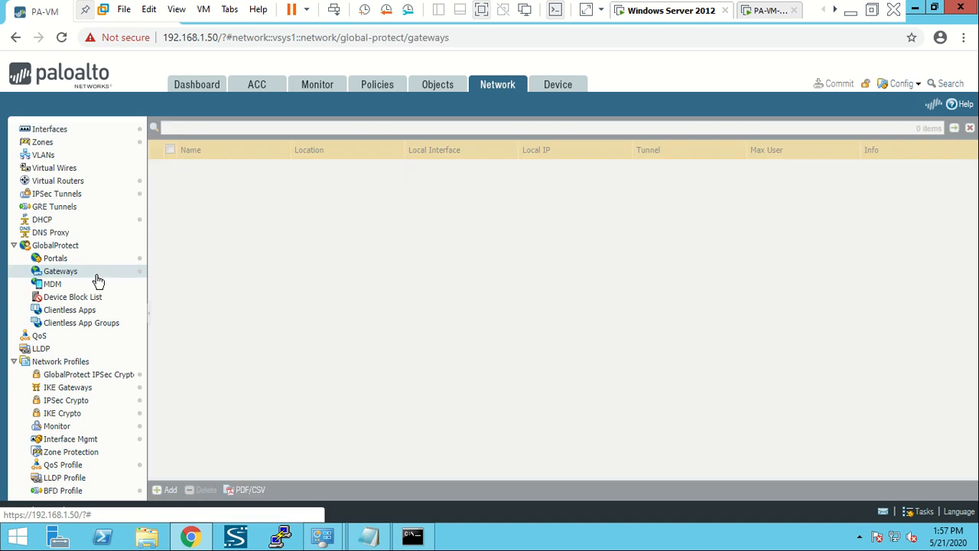
left_click(210, 168)
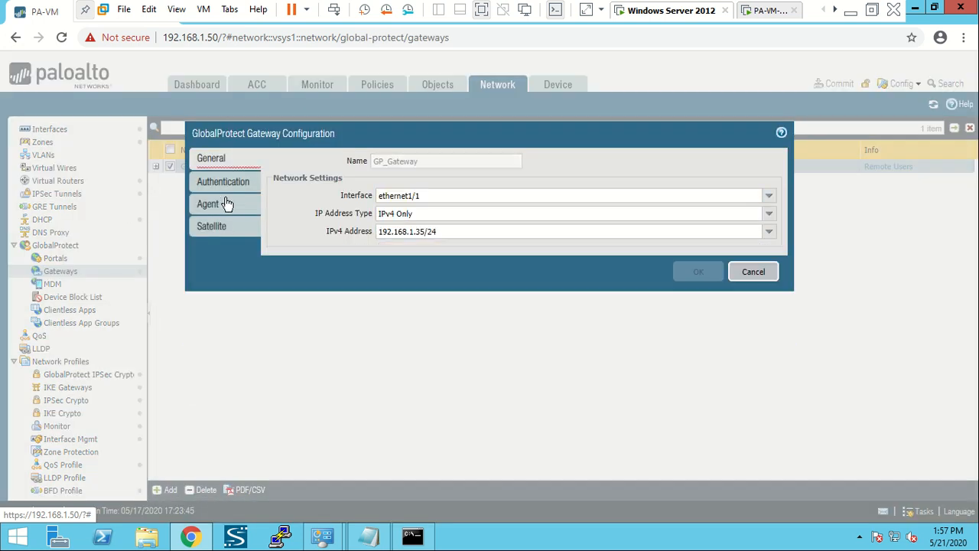
left_click(226, 204)
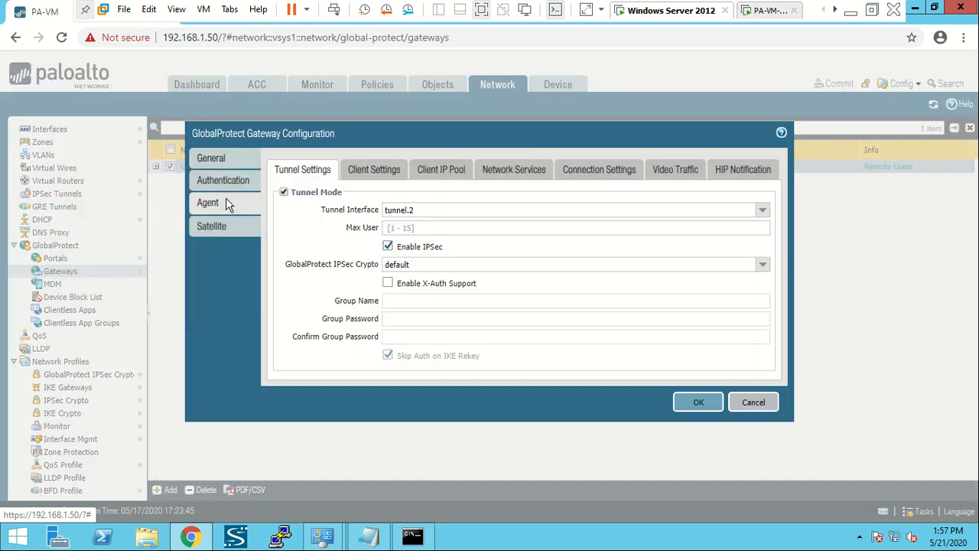
left_click(380, 174)
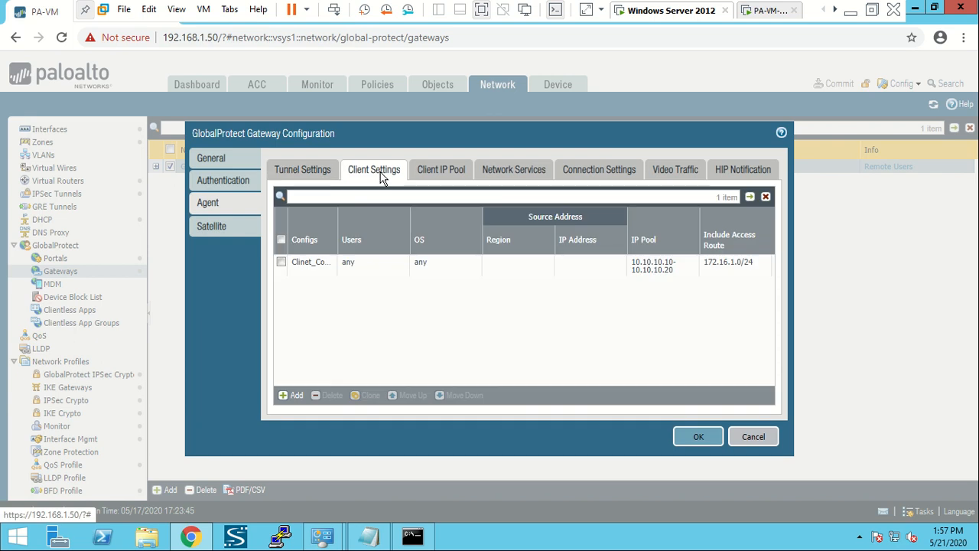
left_click(313, 268)
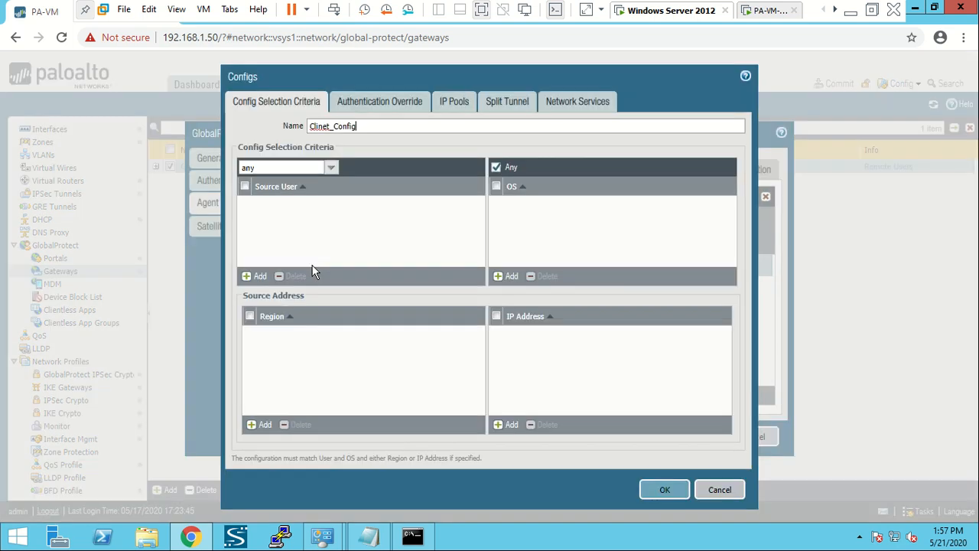
left_click(391, 102)
left_click(452, 106)
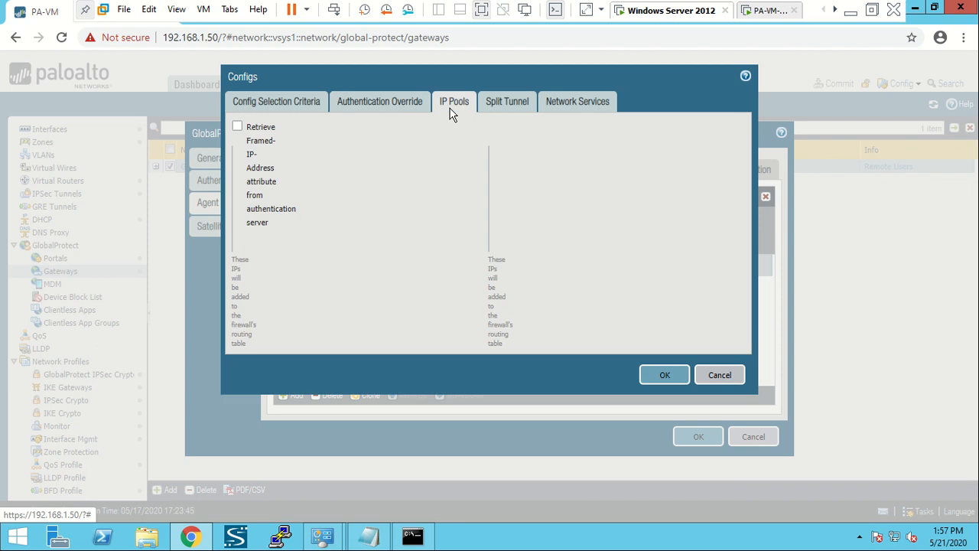
left_click(498, 105)
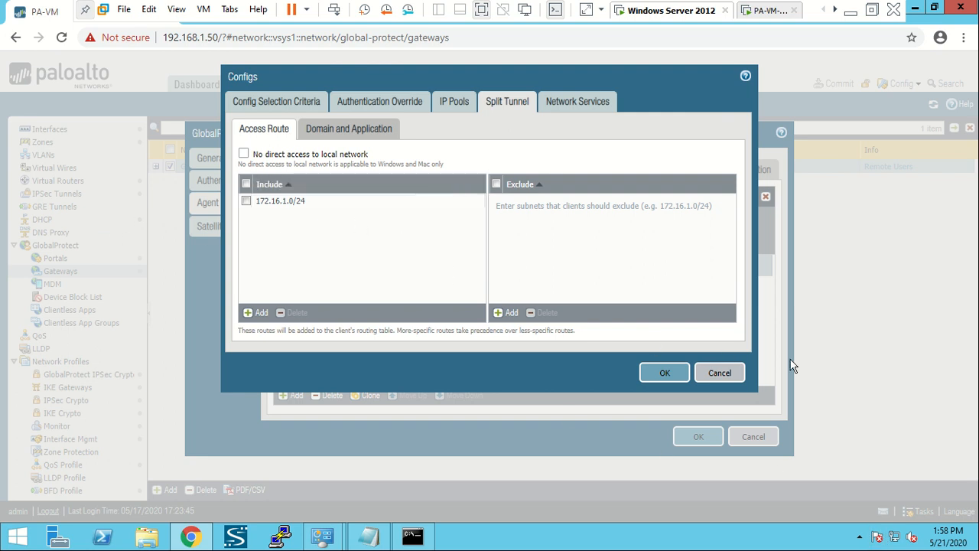
left_click(722, 378)
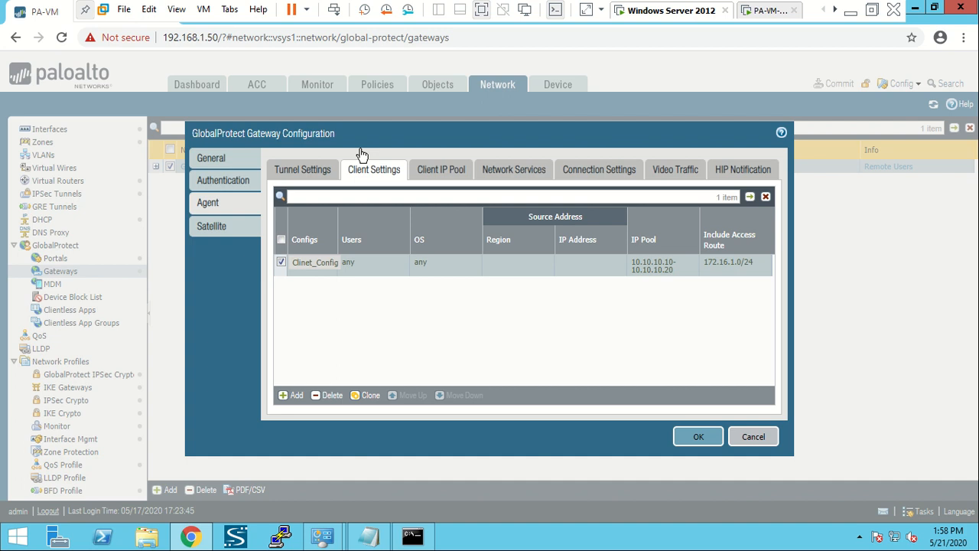
- Review the authentication and tunnel settings of GP_Gateway, and close the gateway configuration without saving
left_click(236, 182)
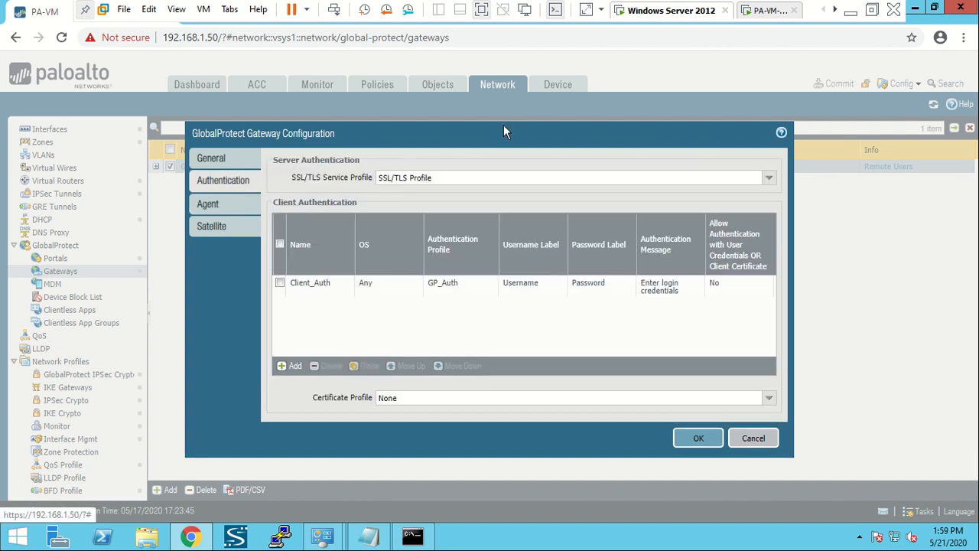
left_click(235, 203)
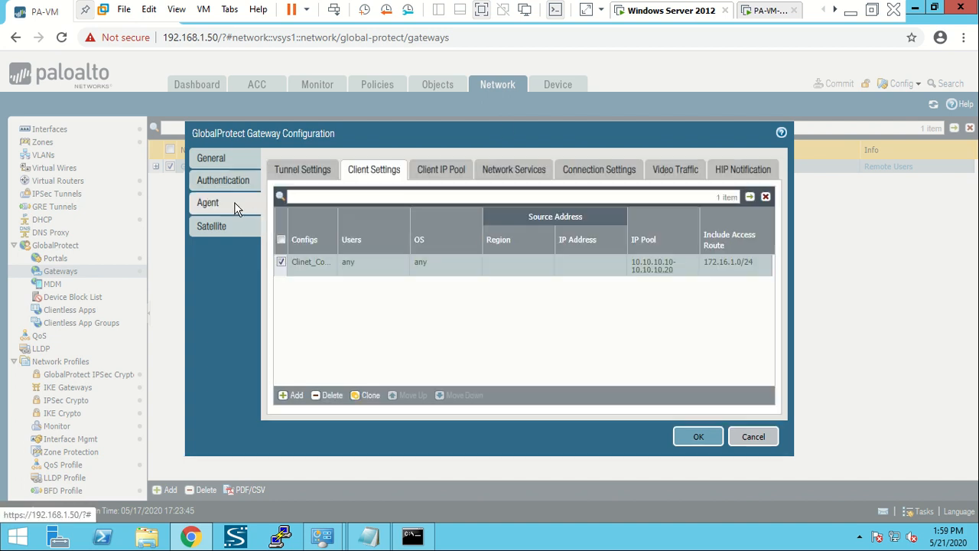
left_click(311, 172)
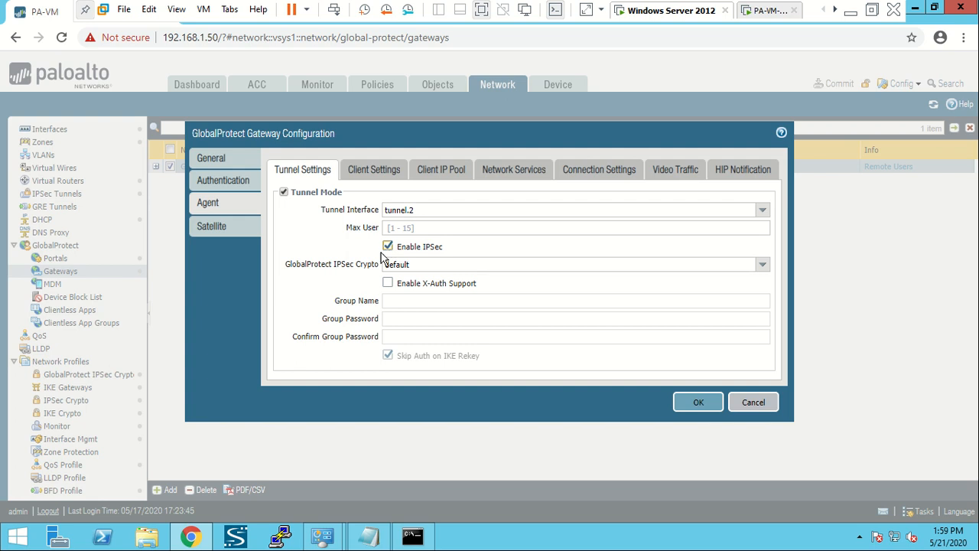
left_click(754, 404)
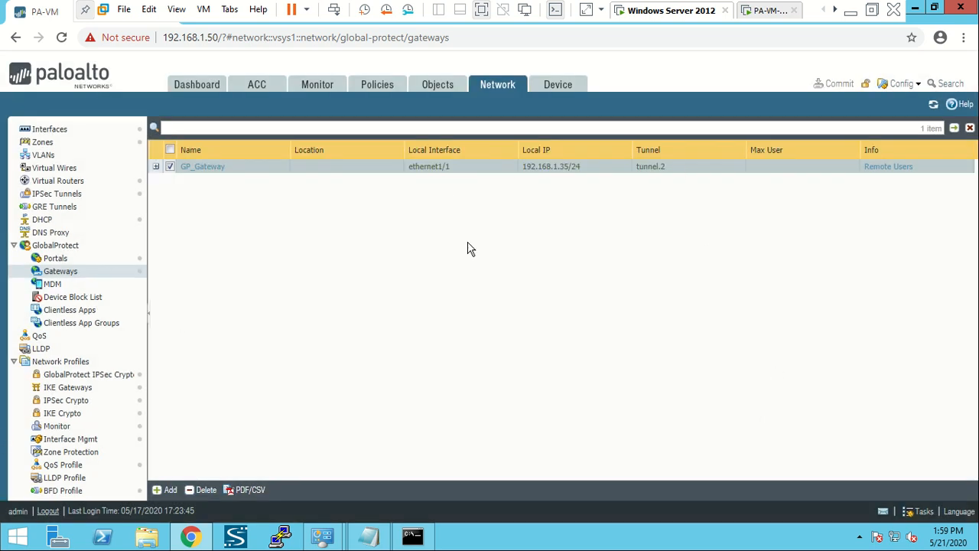
- Open the remote users of GP_Gateway and log out both current user sessions
left_click(884, 168)
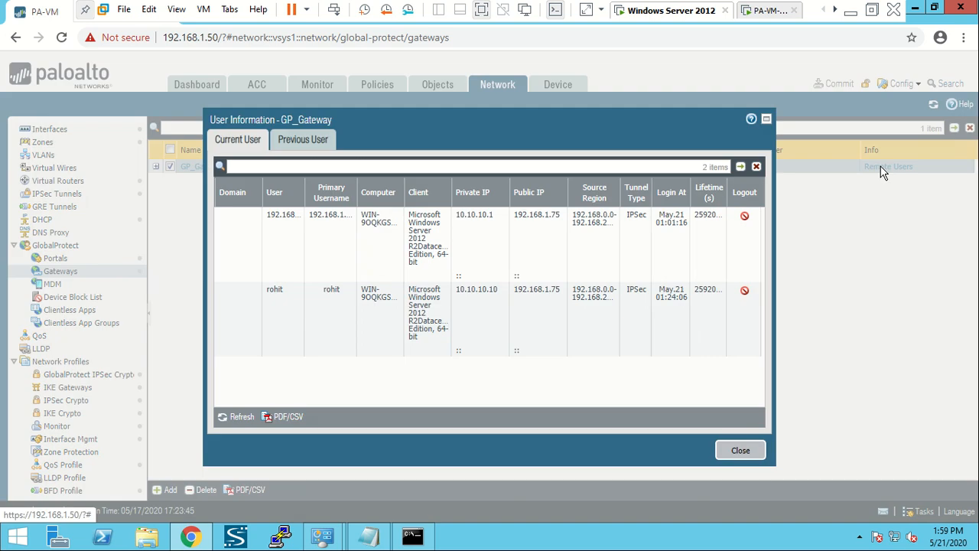
left_click(300, 307)
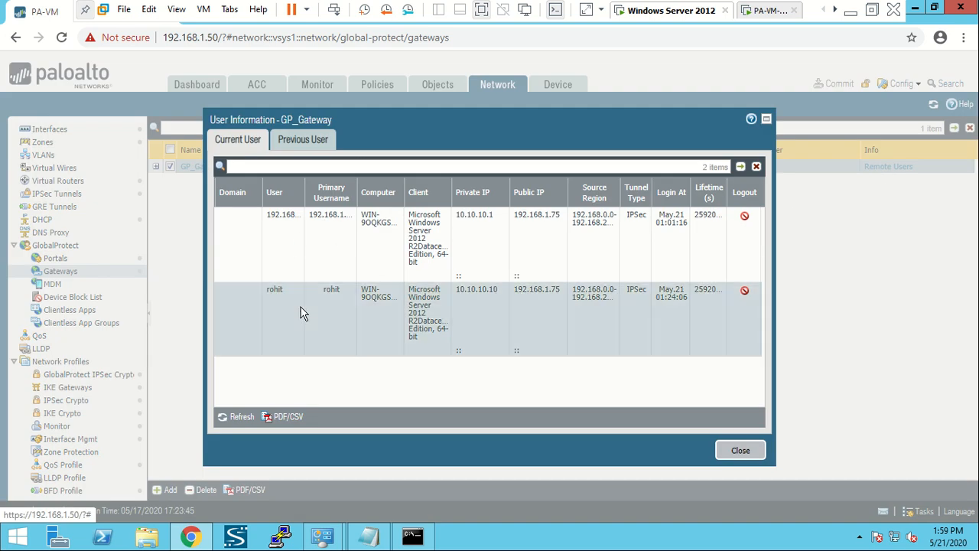
left_click(744, 291)
left_click(316, 235)
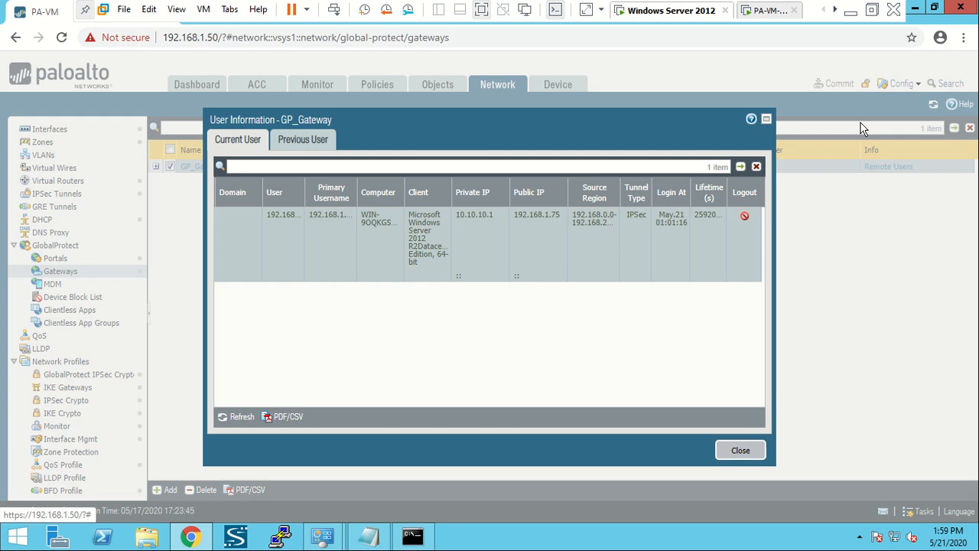
left_click(744, 217)
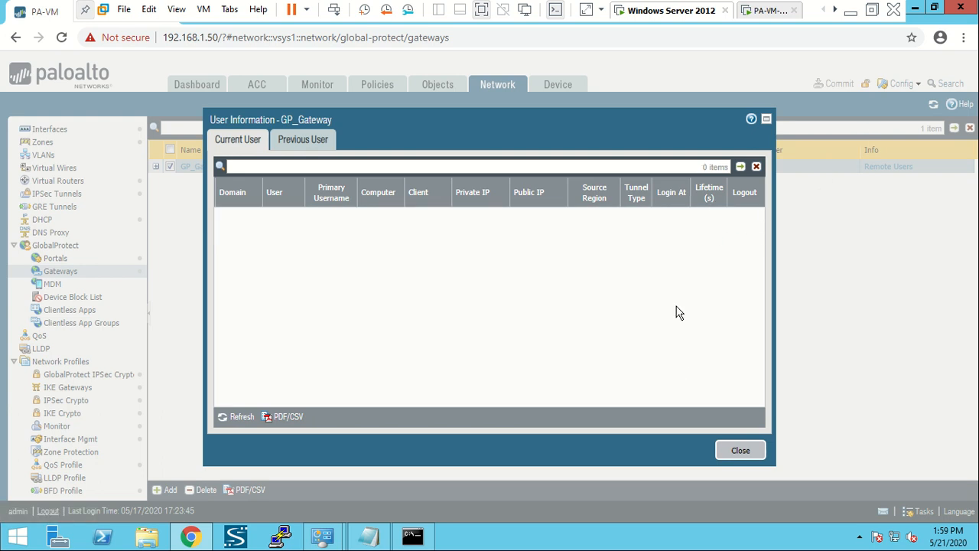
- Check the running ping to 172.16.1.1 after the forced logout and minimize its window
left_click(860, 536)
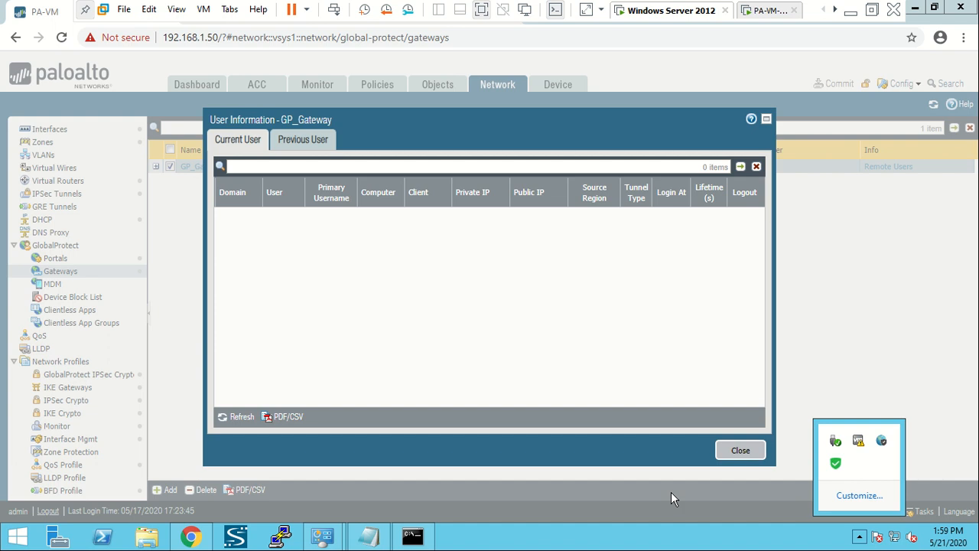
left_click(412, 536)
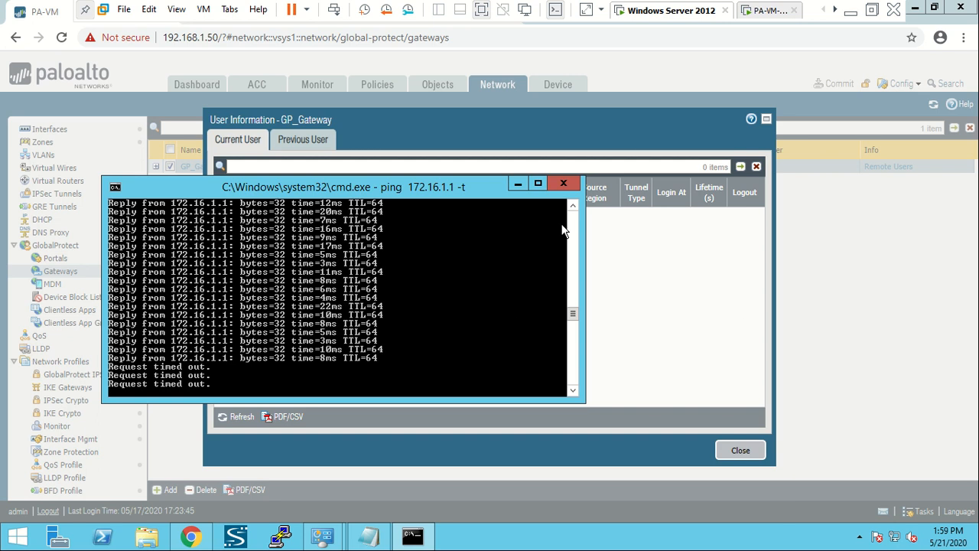
left_click(518, 184)
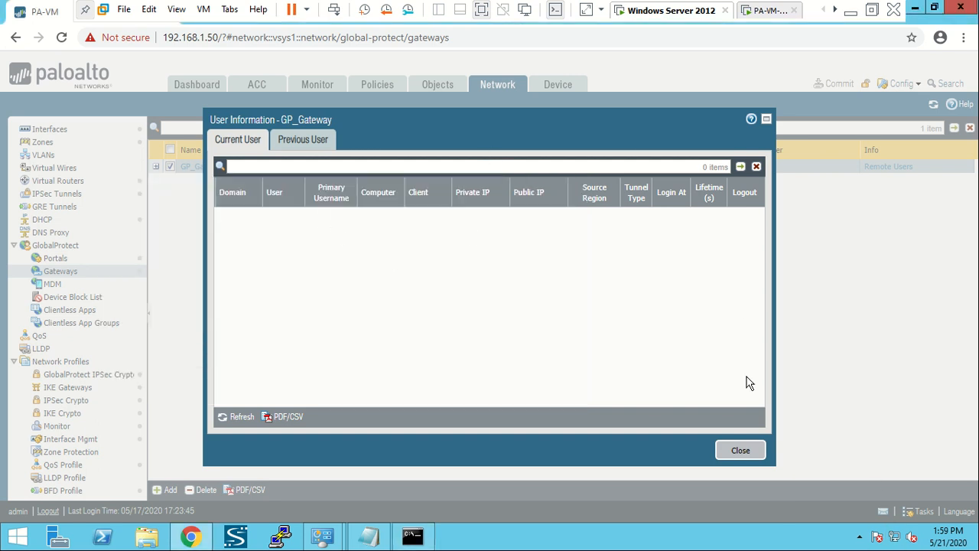
- Disable and re-enable the GlobalProtect client to reconnect, and refresh the current user list of GP_Gateway before closing it
left_click(859, 538)
left_click(889, 443)
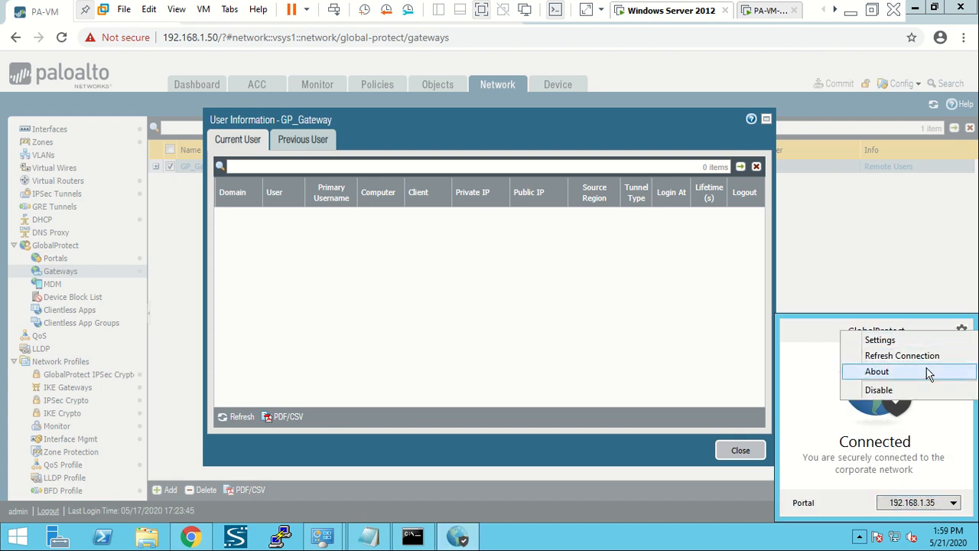
left_click(879, 391)
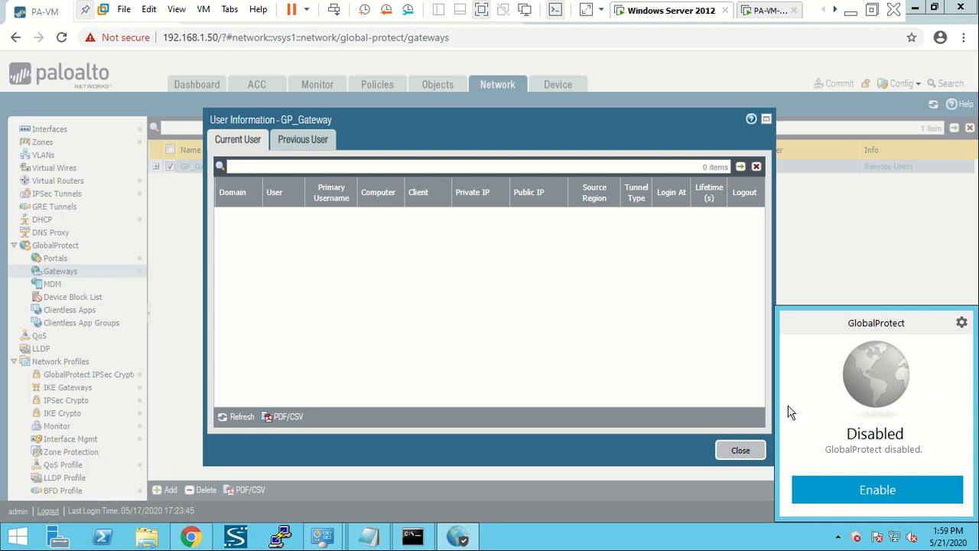
left_click(878, 489)
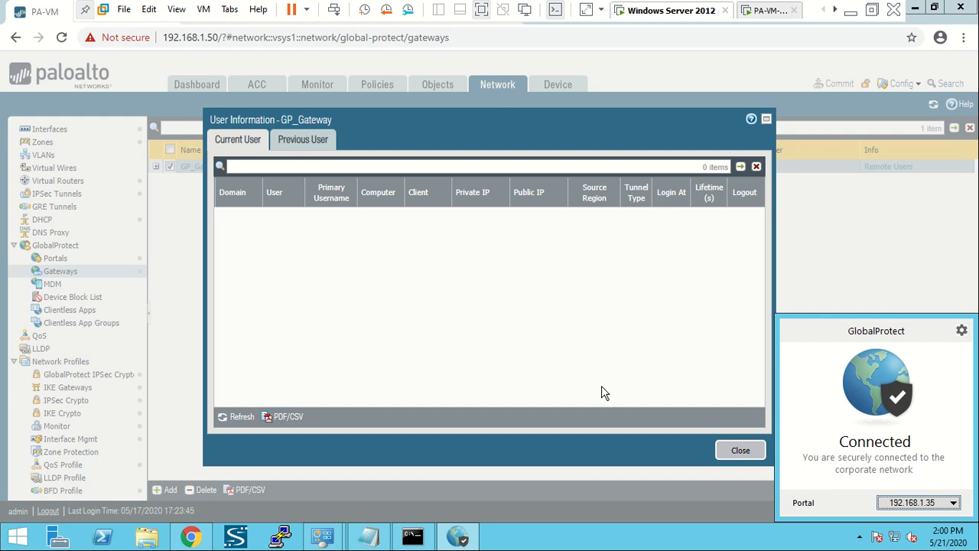
left_click(223, 417)
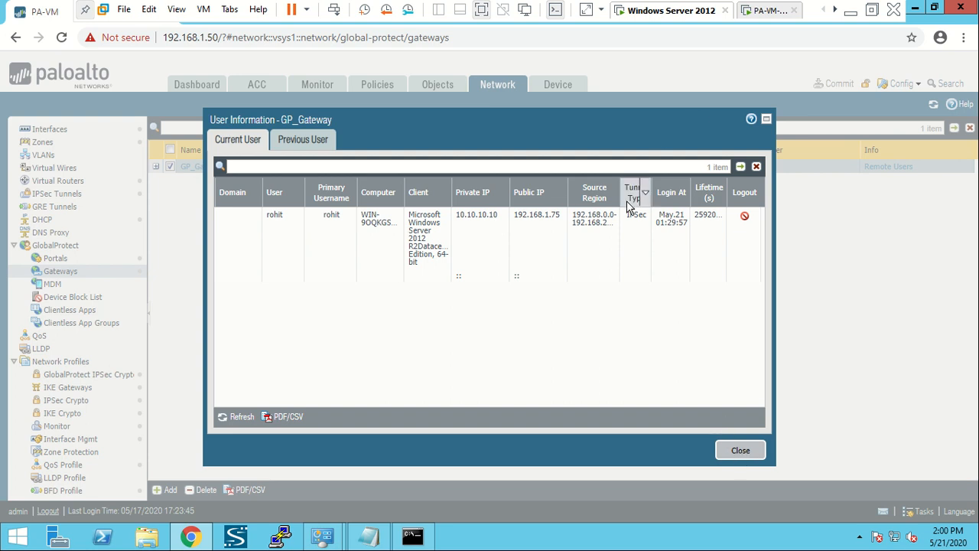
left_click(736, 453)
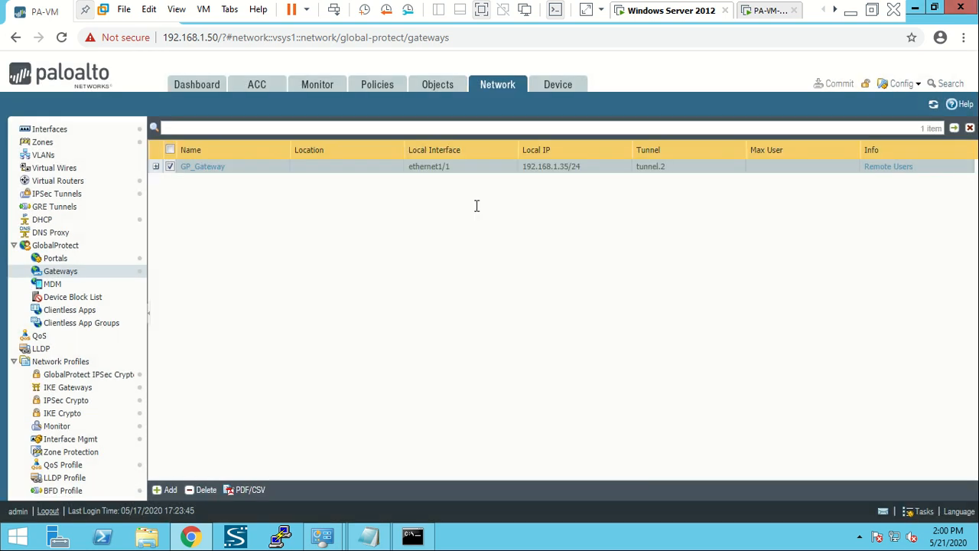
- Reopen GP_Gateway to review its authentication and tunnel settings, switching IPSec off and back on to point out the option
left_click(205, 167)
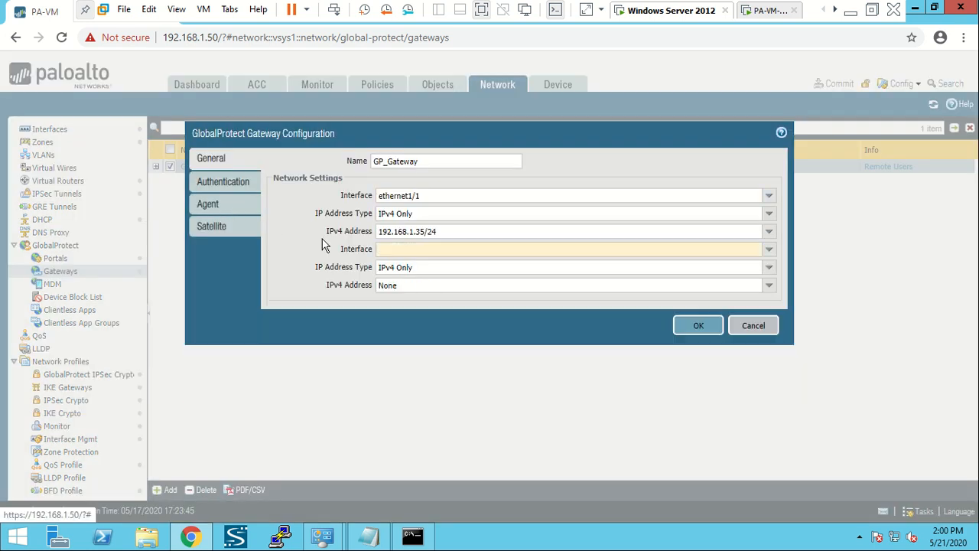
left_click(235, 182)
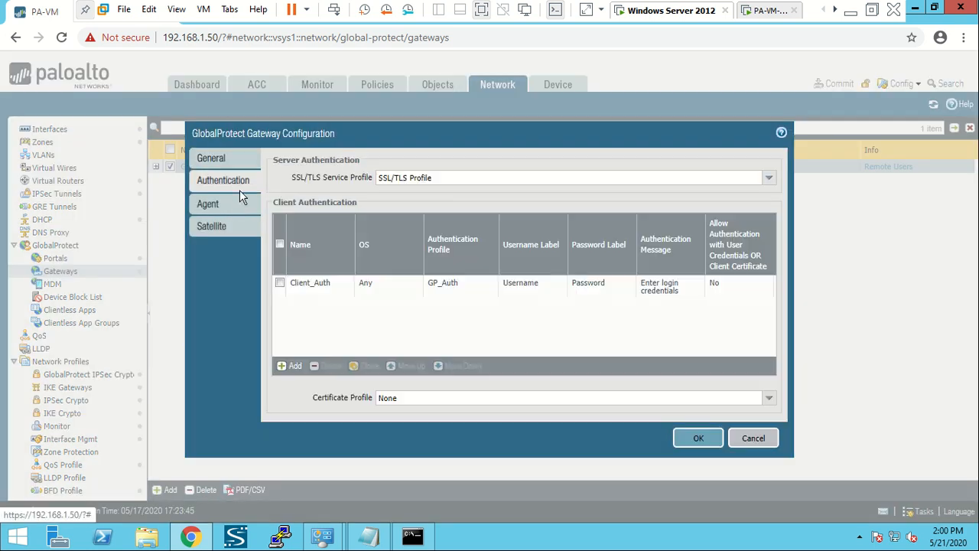
left_click(238, 203)
left_click(388, 246)
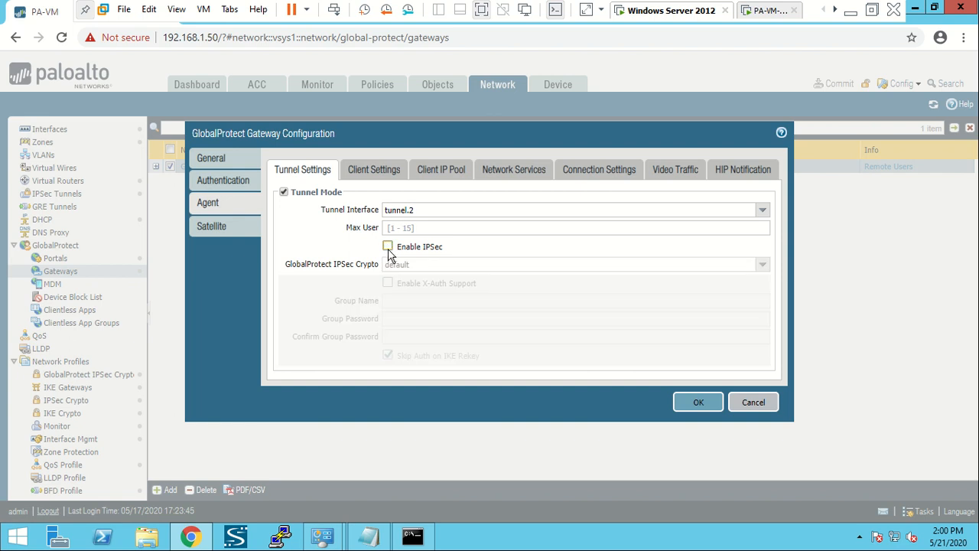
left_click(388, 246)
- Go over the authentication override, IP pools and split tunnel settings of Clinet_Config, and cancel out of the gateway configuration
left_click(364, 174)
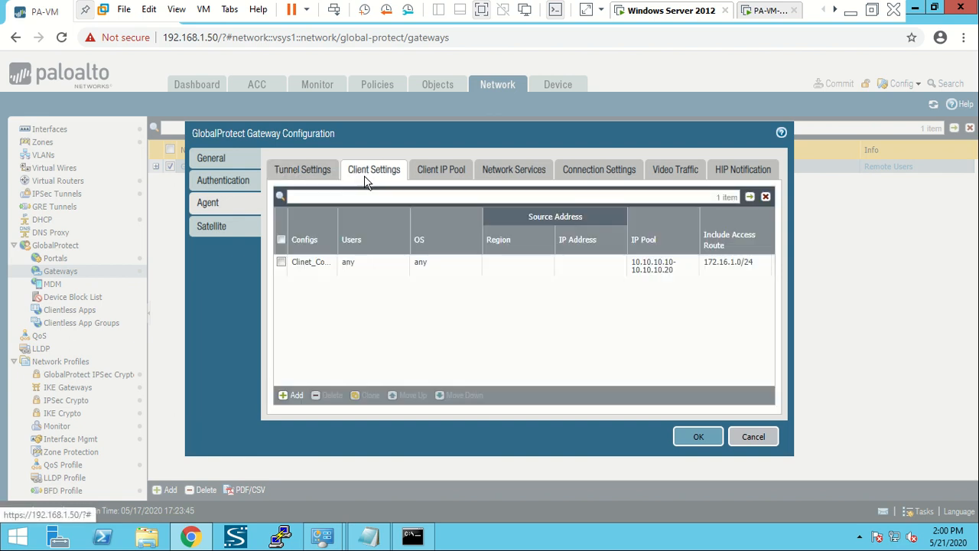
left_click(304, 269)
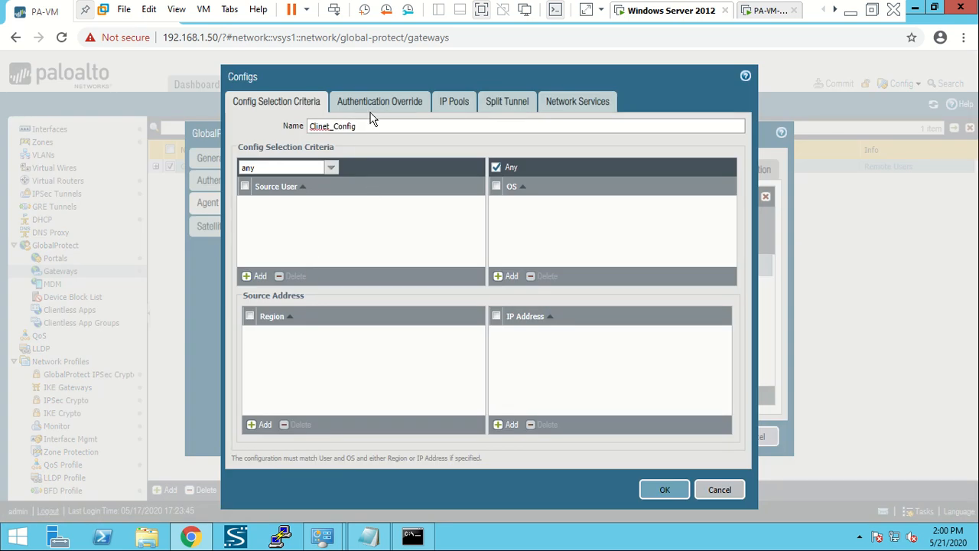
left_click(371, 105)
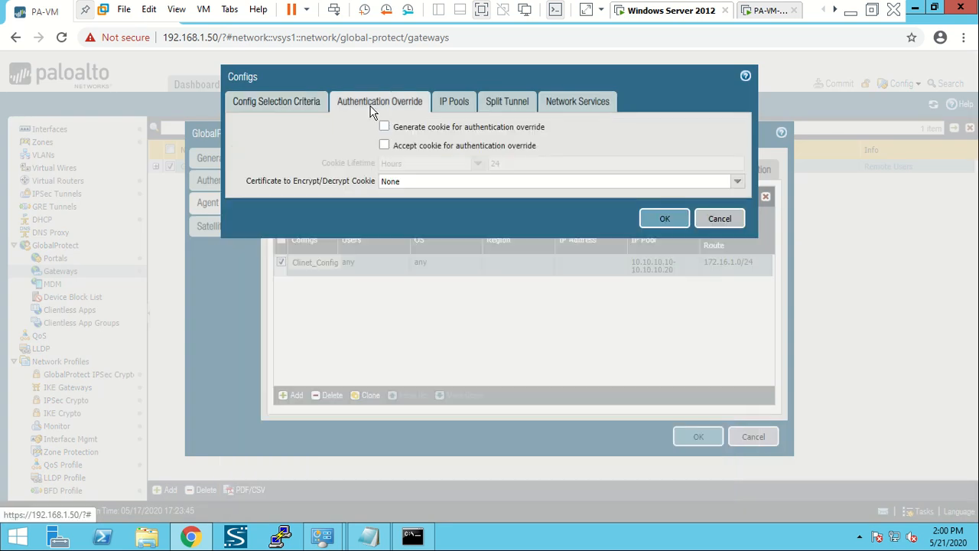
left_click(438, 105)
left_click(511, 101)
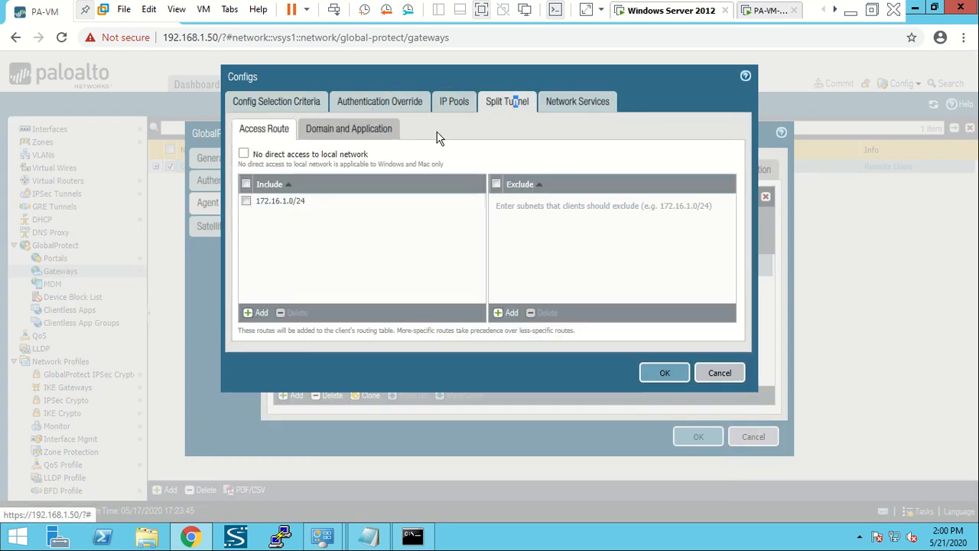
left_click(698, 374)
left_click(751, 436)
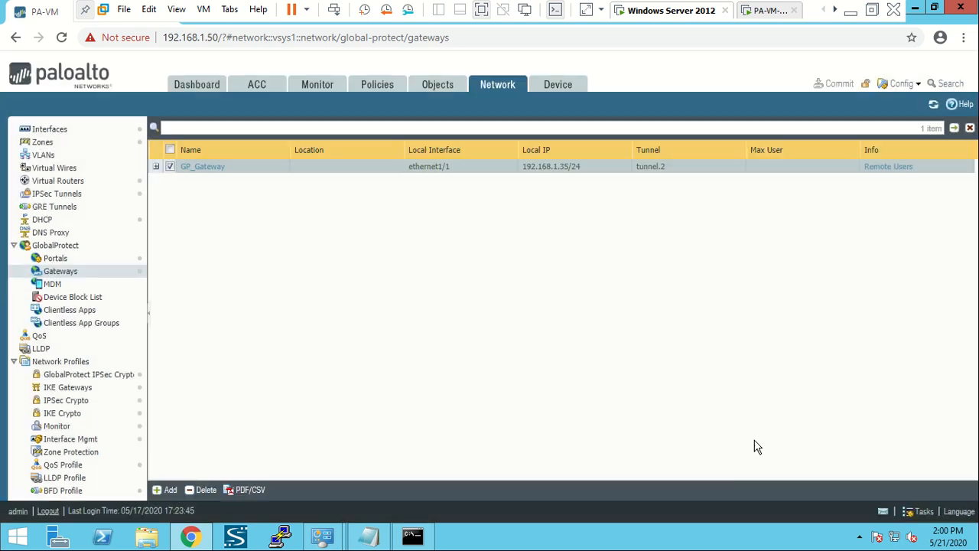
- Open GP_Portal to review its general and agent settings, and briefly check the running ping to 172.16.1.1
left_click(110, 262)
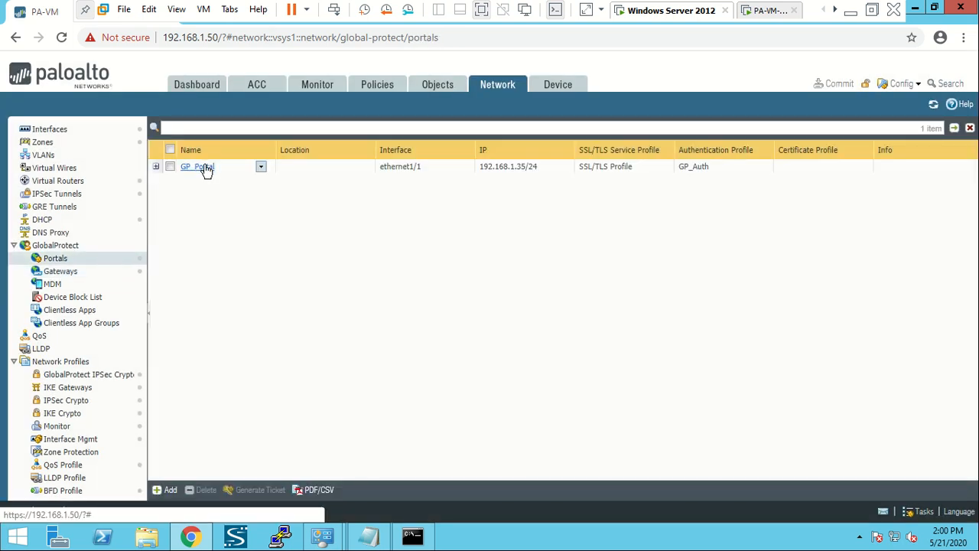
left_click(205, 169)
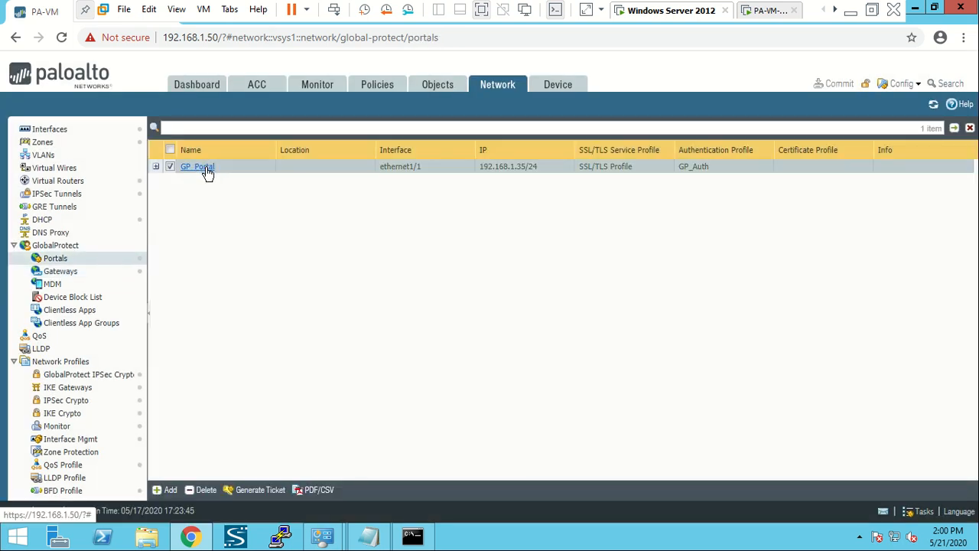
left_click(207, 172)
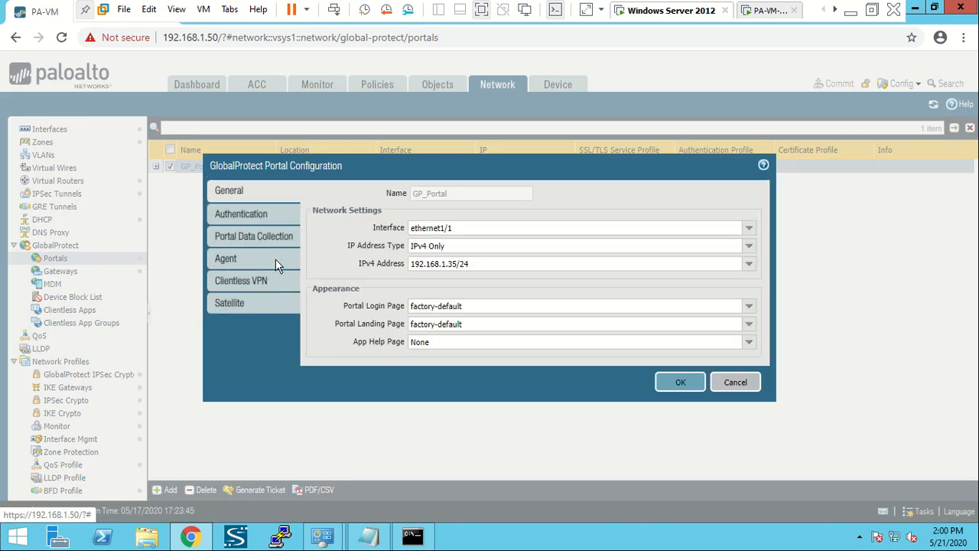
left_click(276, 258)
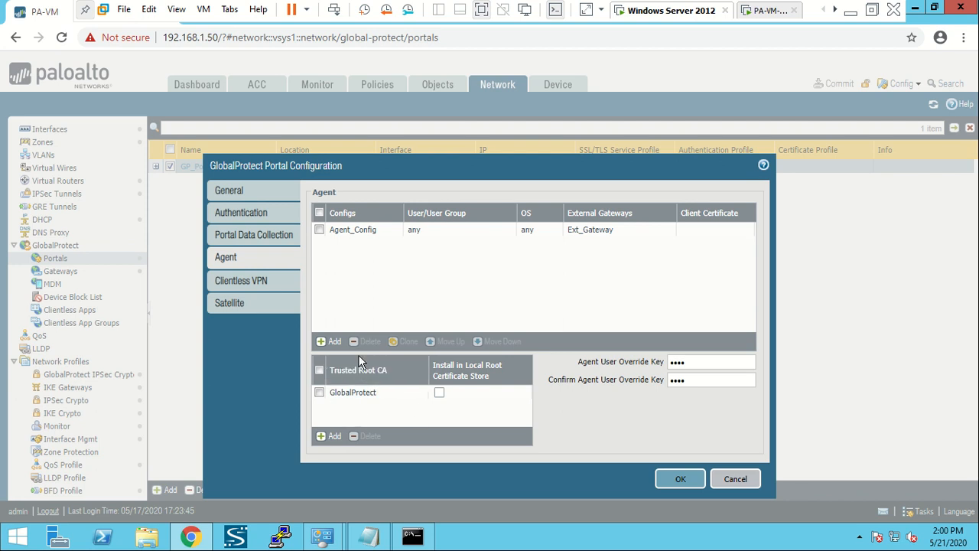
left_click(412, 535)
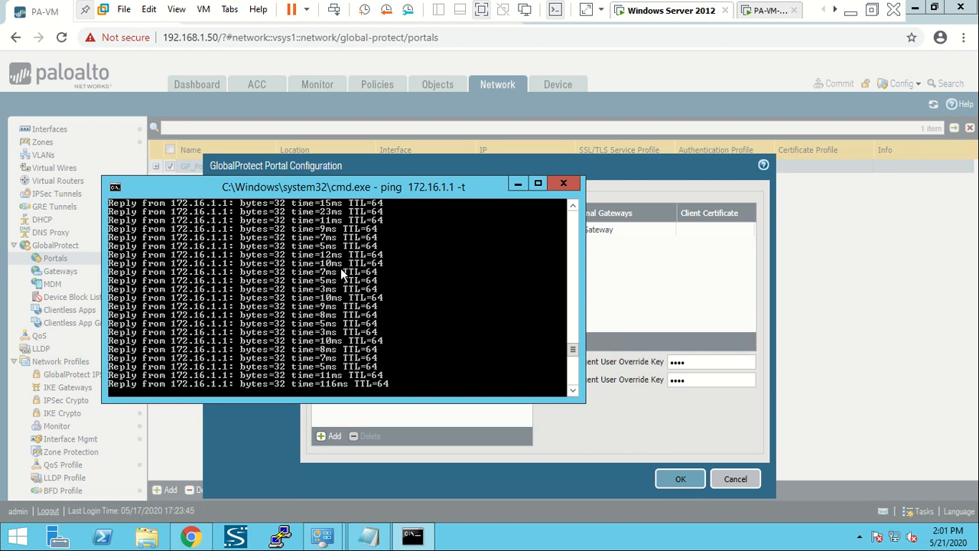
left_click(518, 184)
- Review the authentication settings and certificate profile of GP_Portal, and cancel out of the portal configuration
left_click(233, 215)
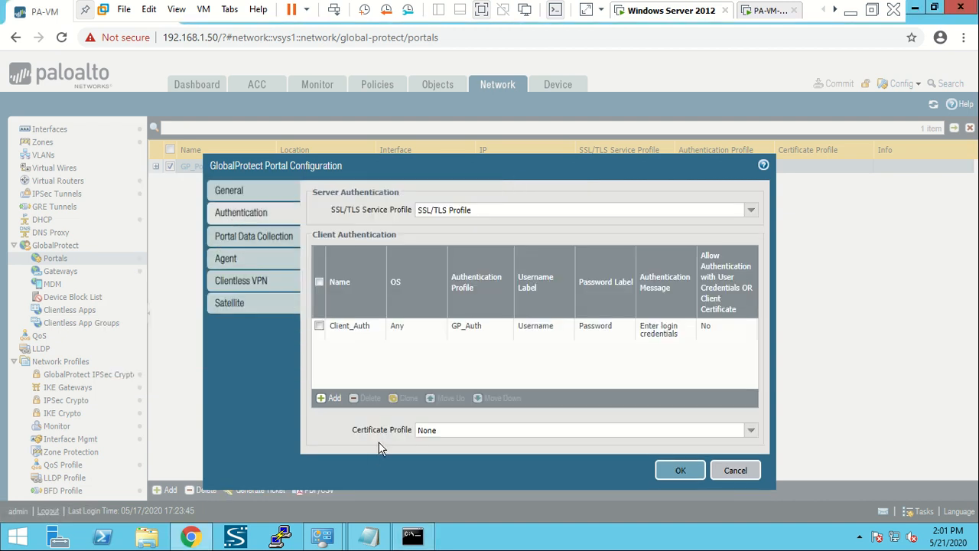
left_click_drag(364, 432, 417, 430)
left_click(730, 470)
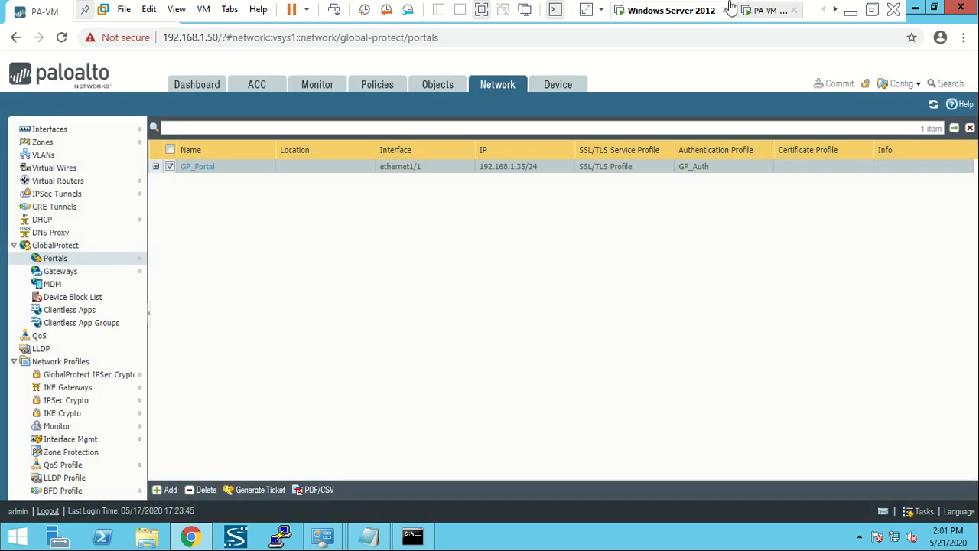
mouse_move(977, 1)
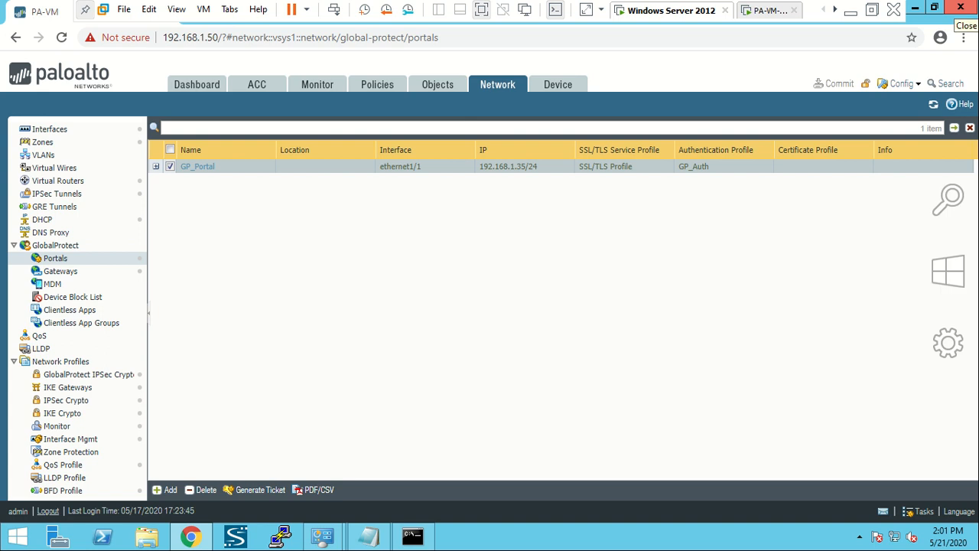